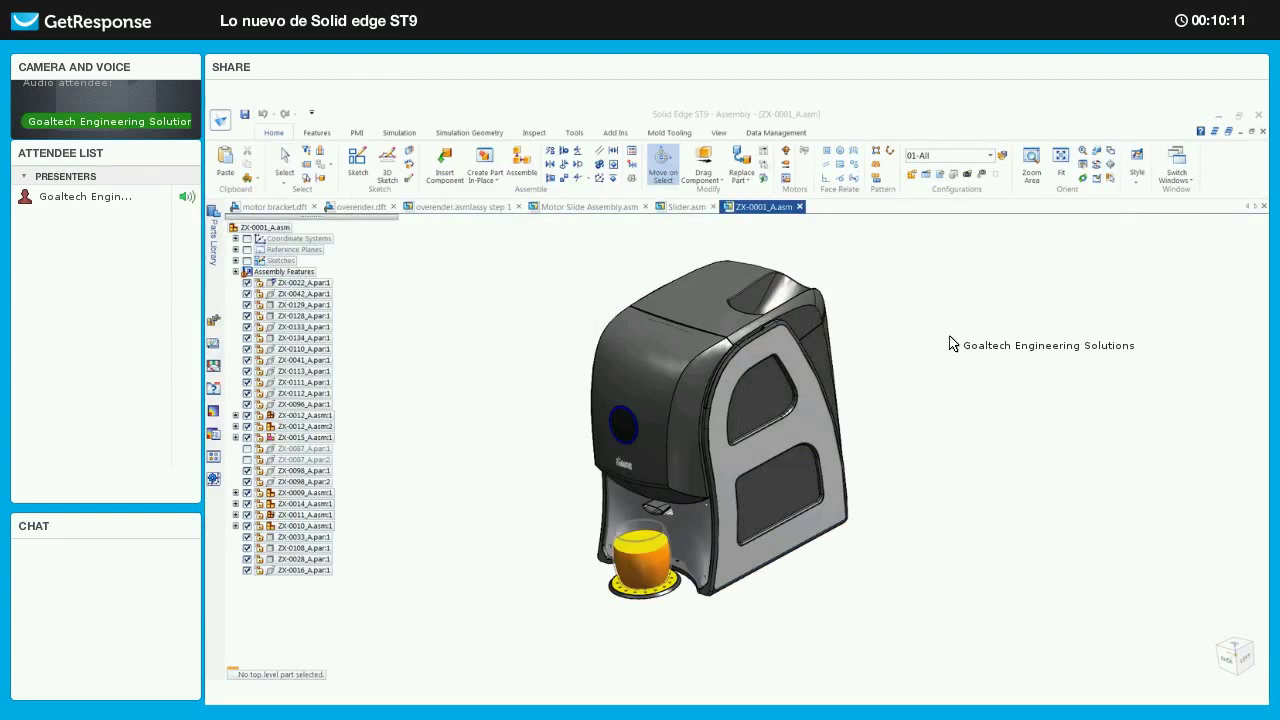
- Apply the 02-Mechanism display configuration to the juicer assembly and close the display configuration settings
click(1085, 304)
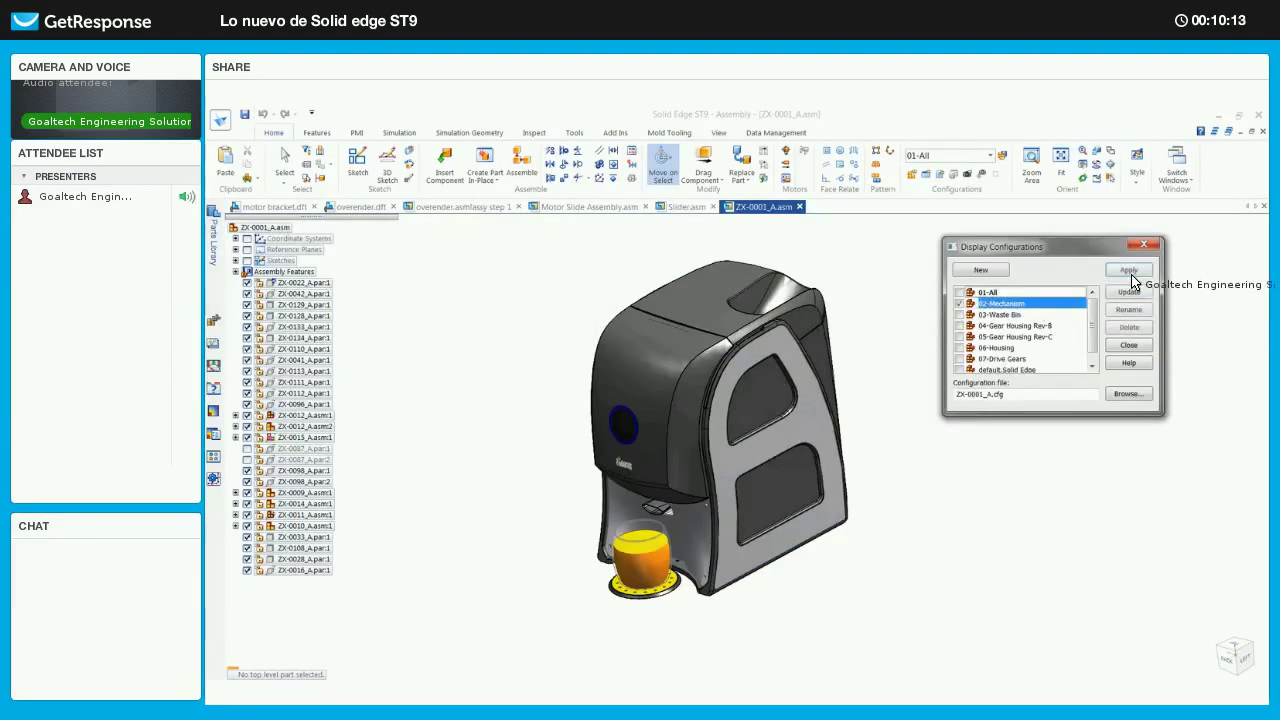
click(1128, 270)
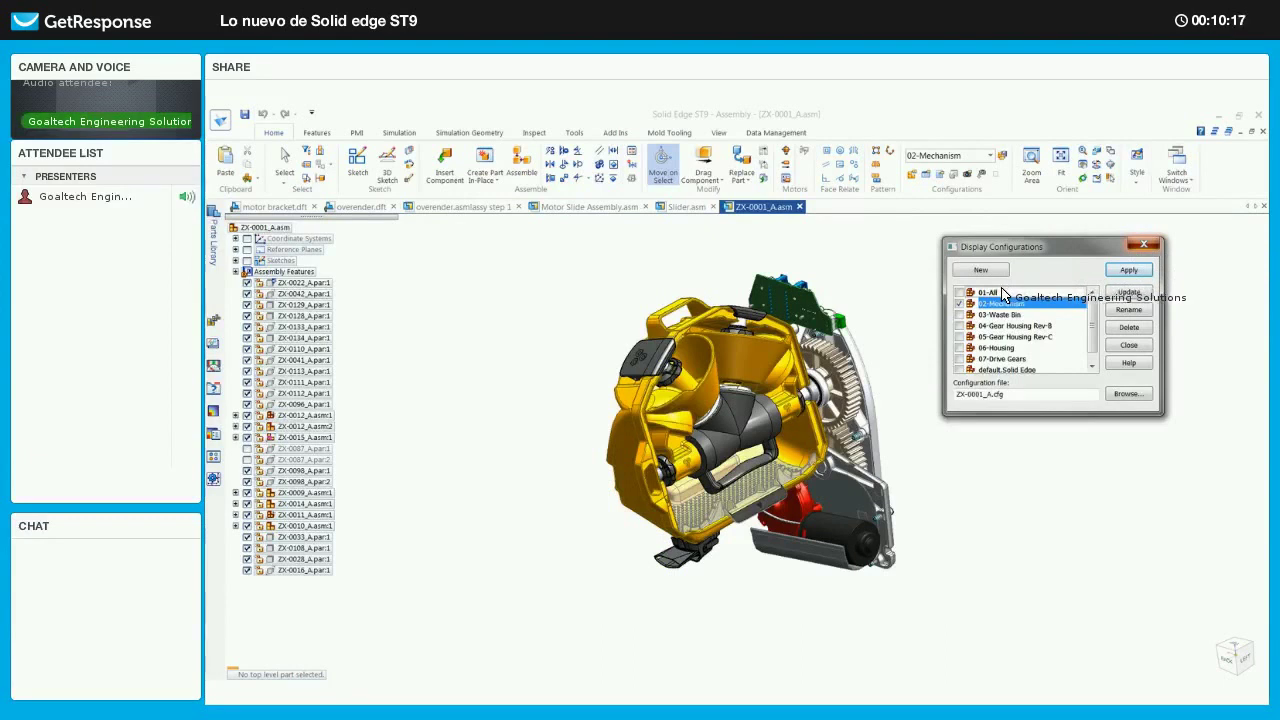
key(Escape)
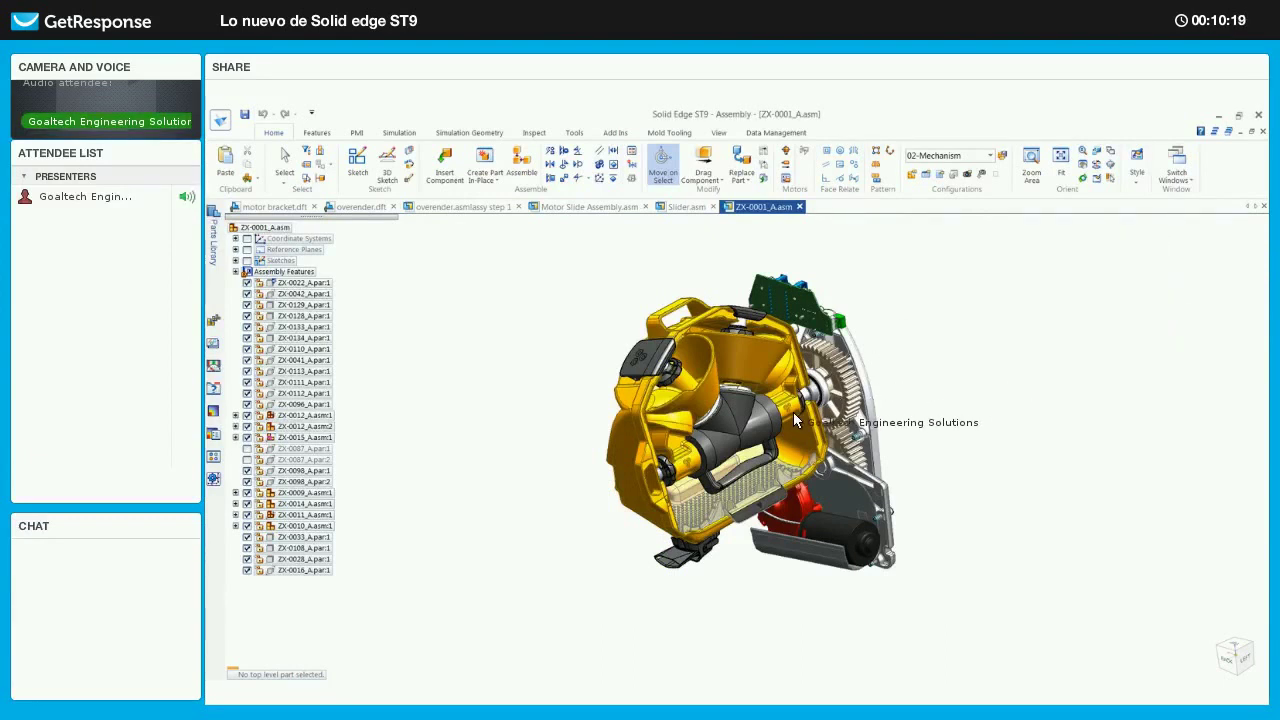
- Open the black handled part ZX-0017_A for in-place editing and set it to an isometric view
middle_drag(793, 420, 768, 432)
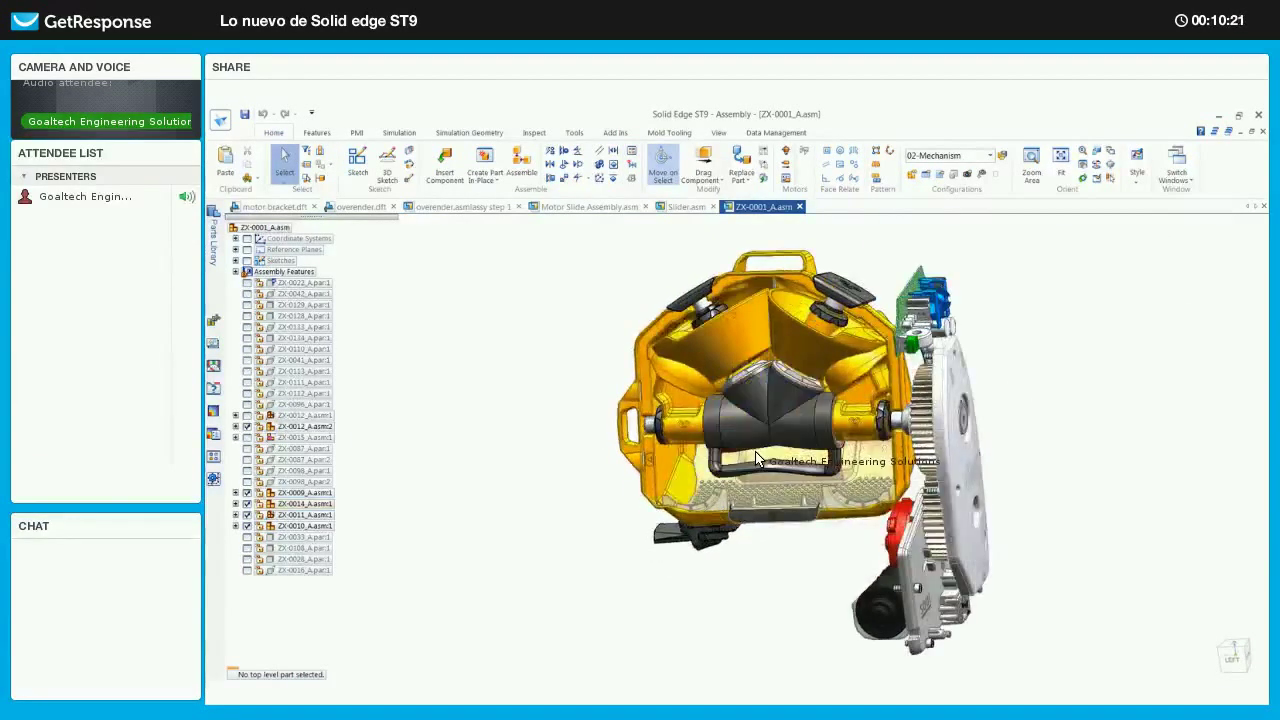
double_click(757, 459)
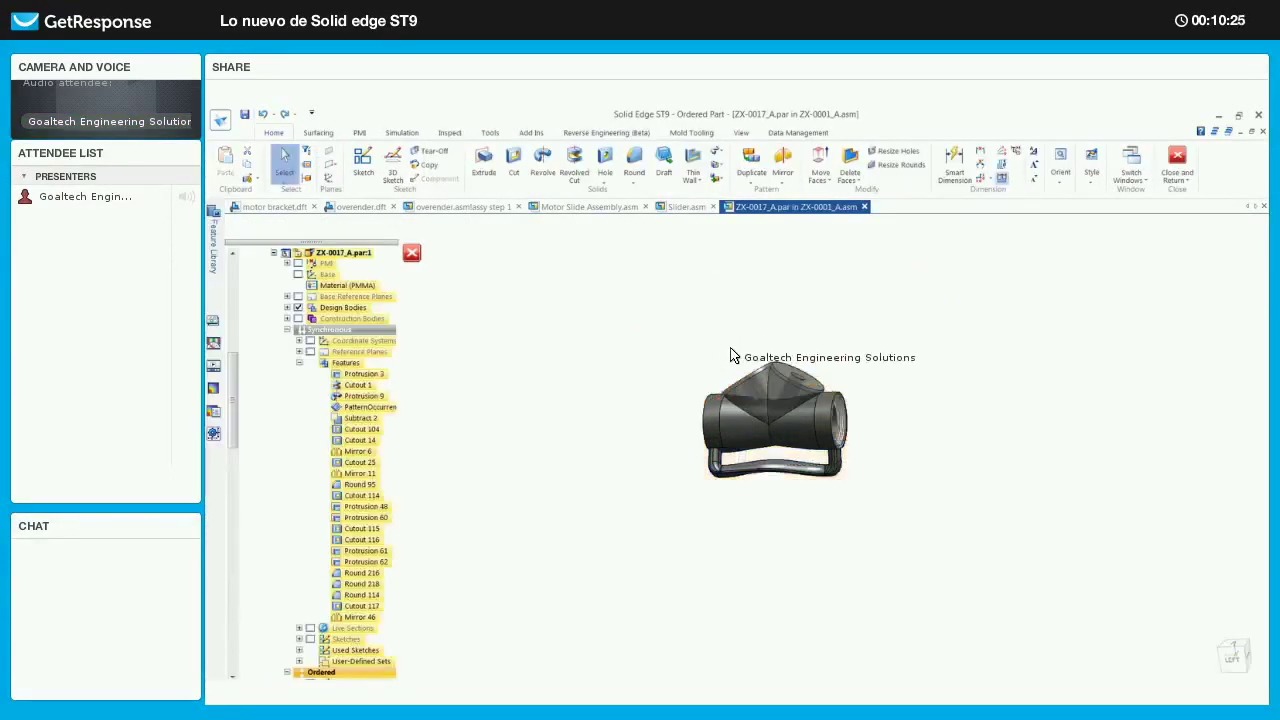
key(ctrl+i)
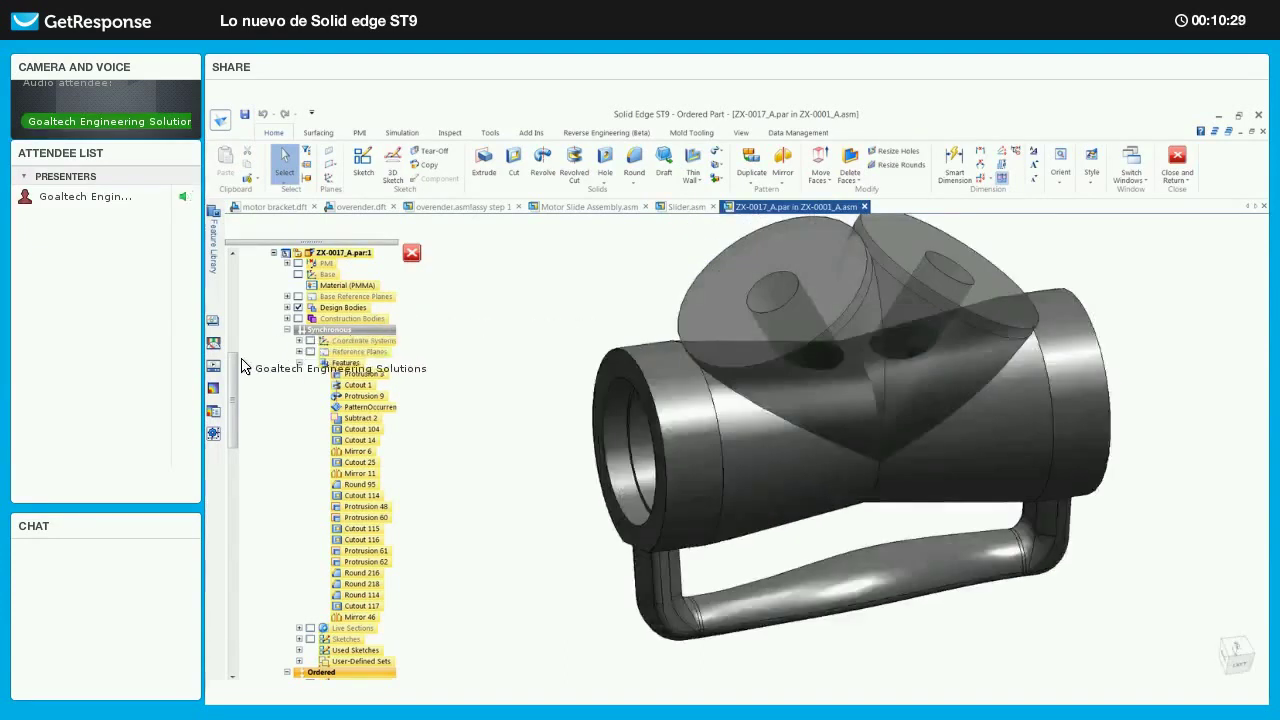
- Examine the synchronous and ordered features of ZX-0017_A, including the handle and thread features, along with its geometry
scroll(300, 345, down, 1)
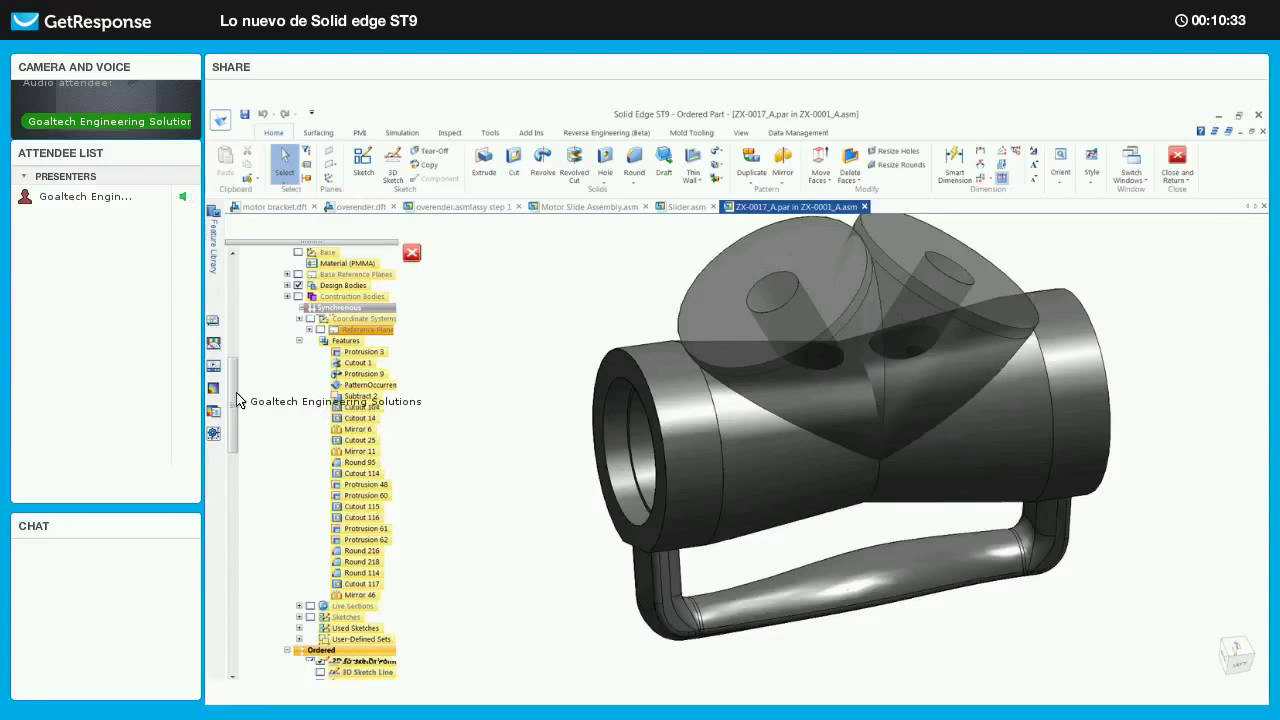
scroll(310, 405, down, 10)
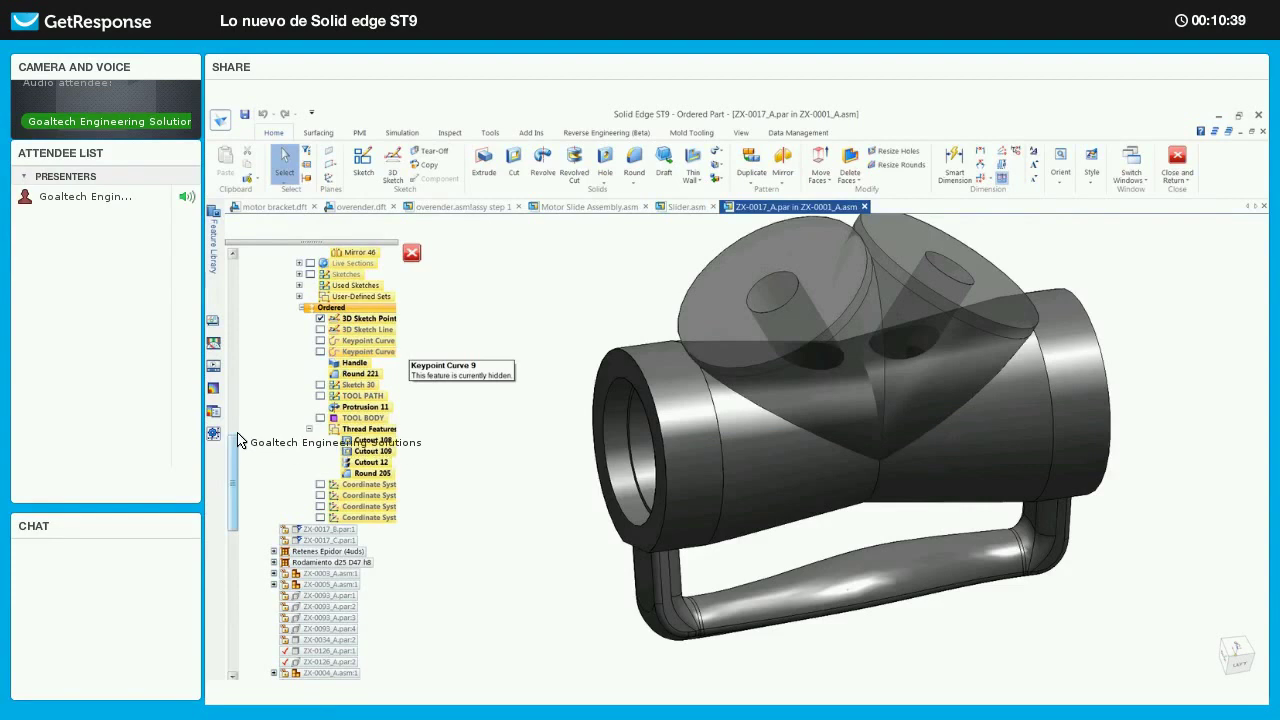
scroll(240, 410, up, 9)
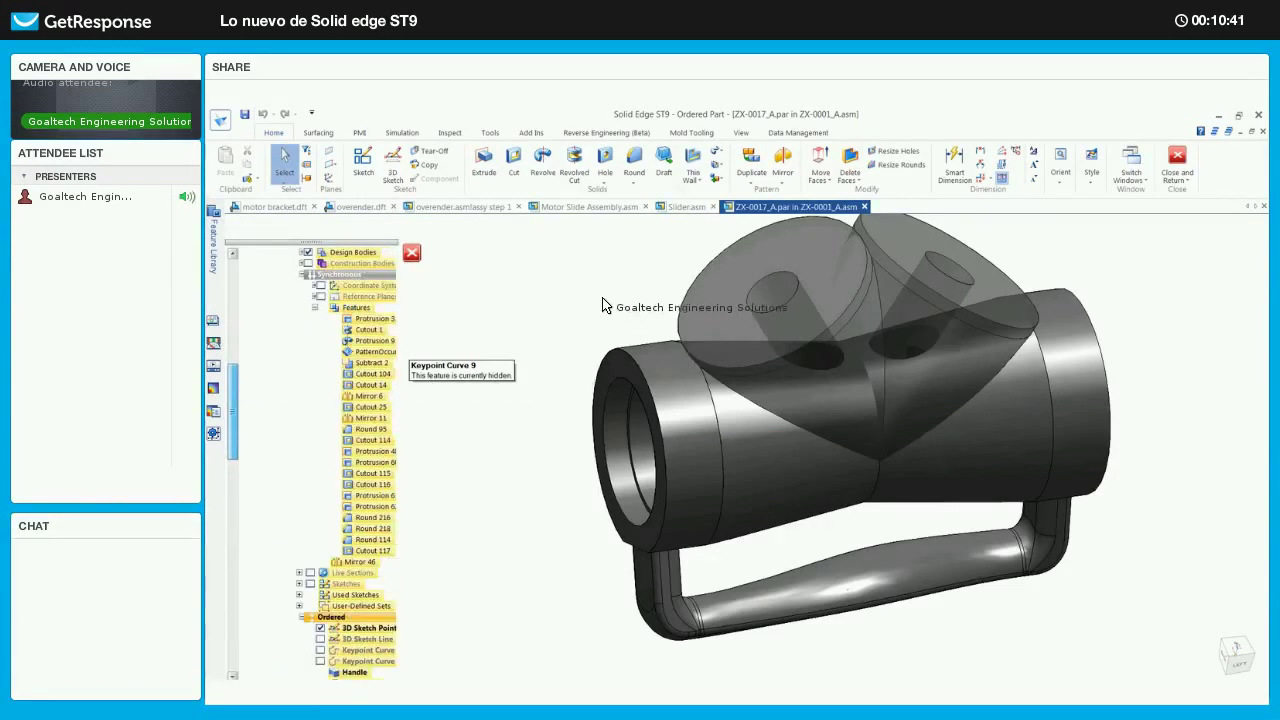
middle_drag(630, 294, 656, 127)
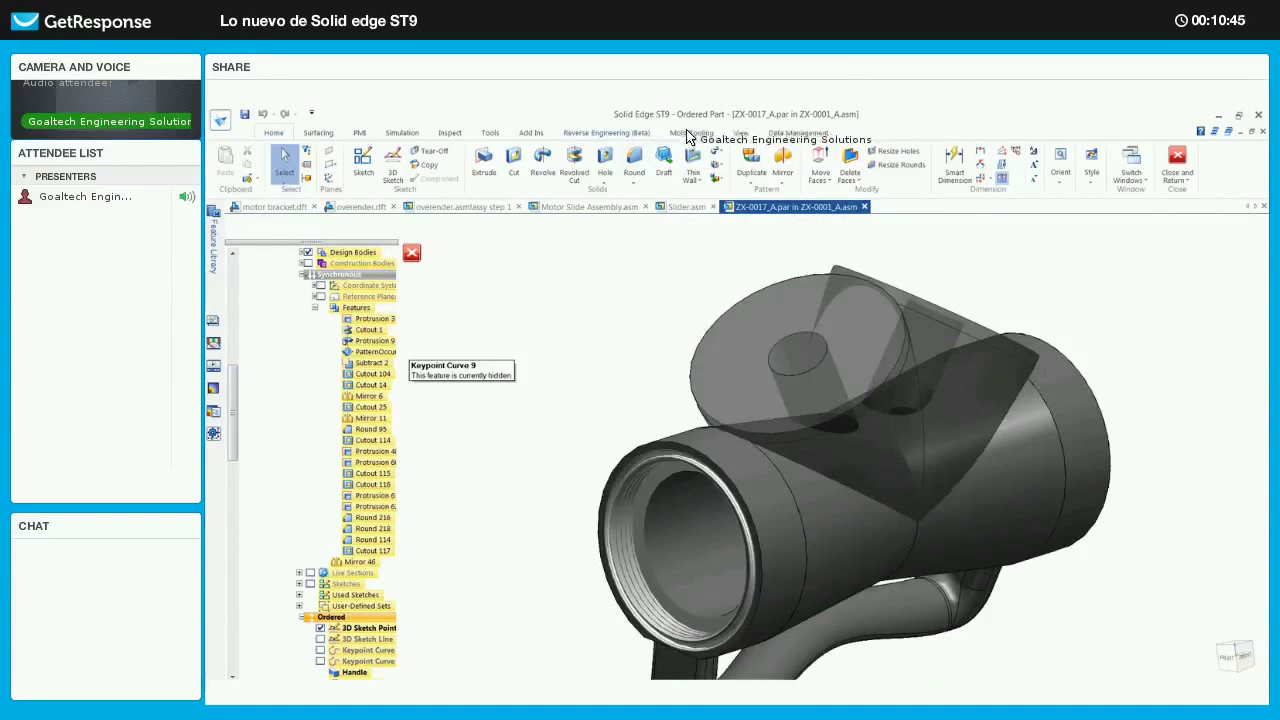
middle_drag(640, 309, 639, 315)
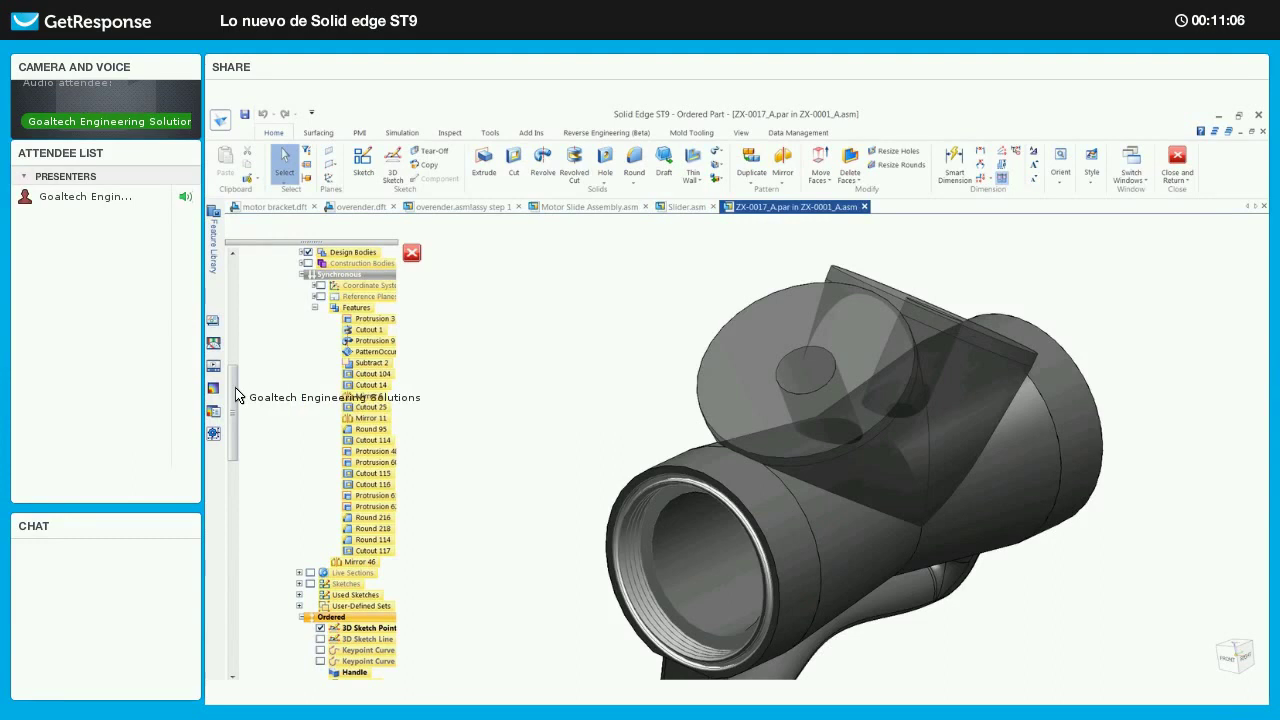
scroll(340, 385, down, 8)
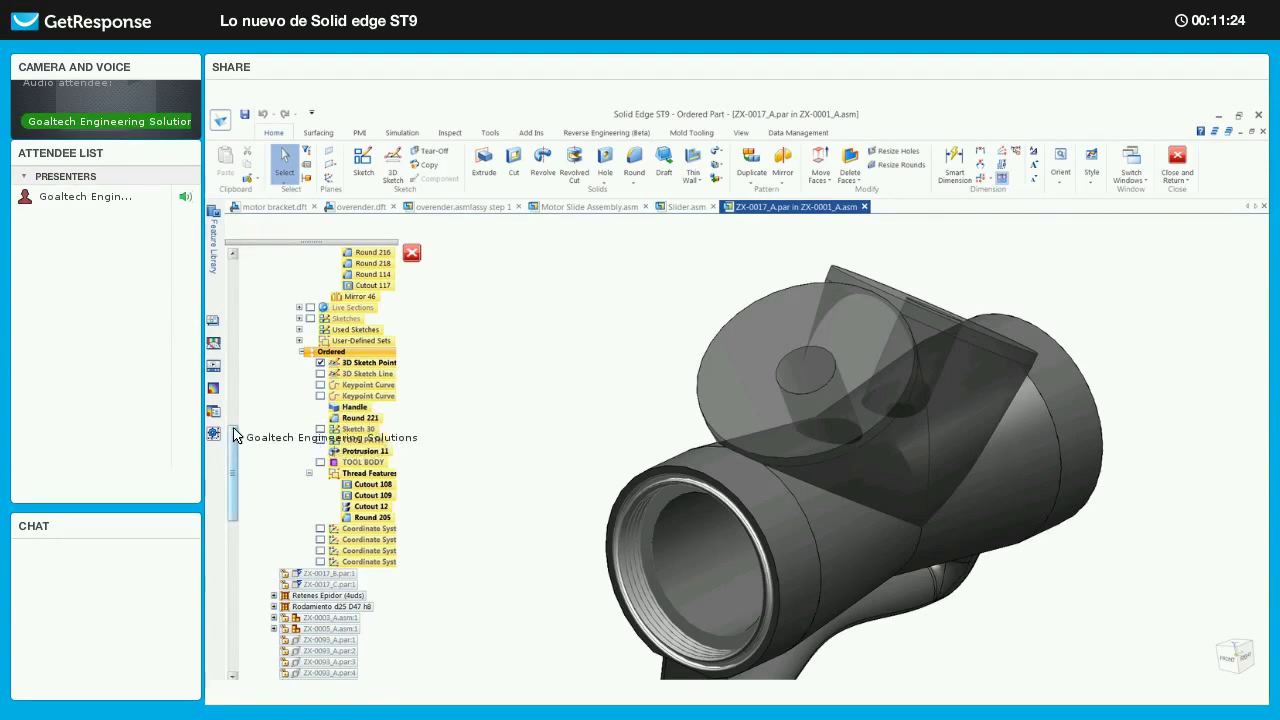
scroll(280, 409, up, 8)
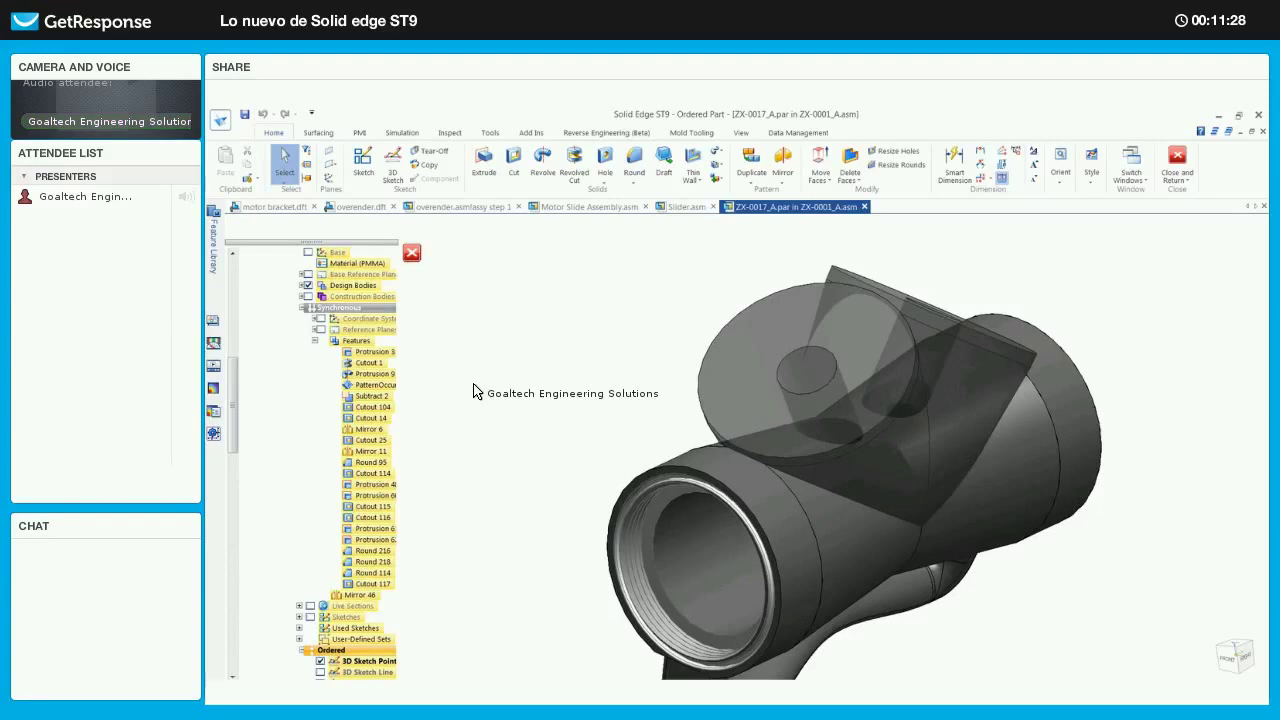
- Transition ZX-0017_A from the ordered to the synchronous environment
middle_drag(474, 391, 518, 521)
right_click(490, 603)
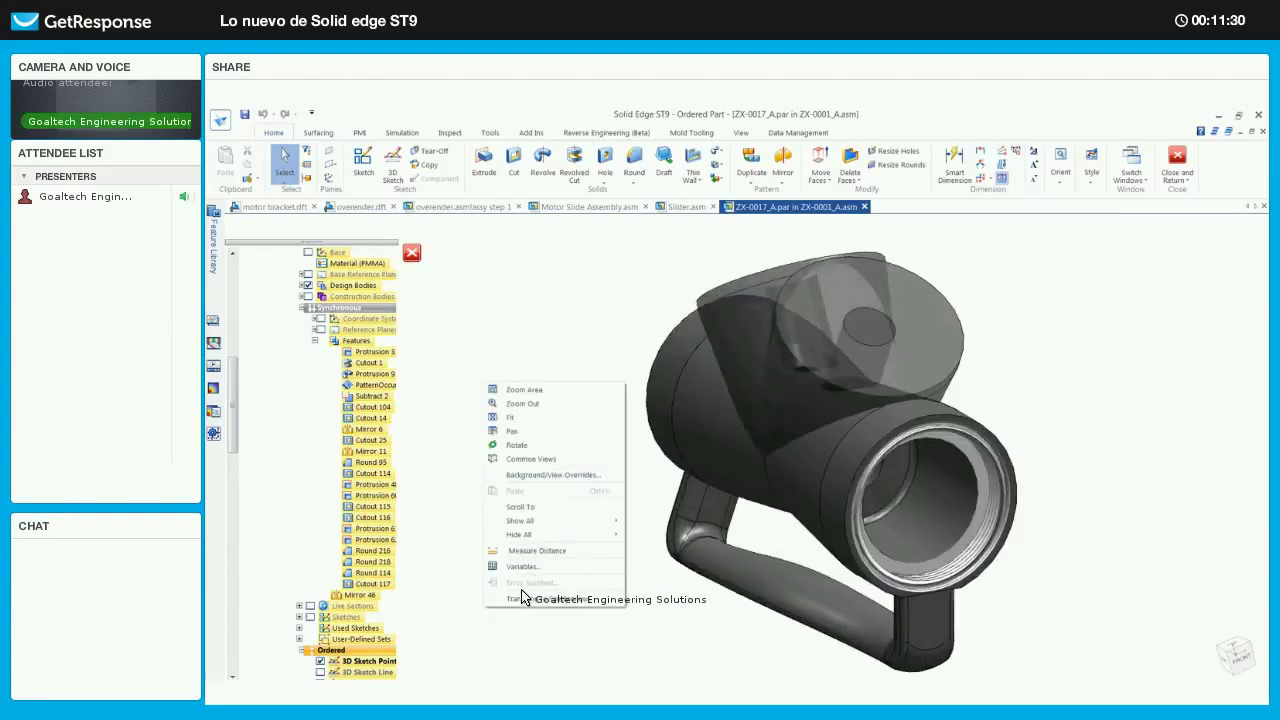
click(543, 419)
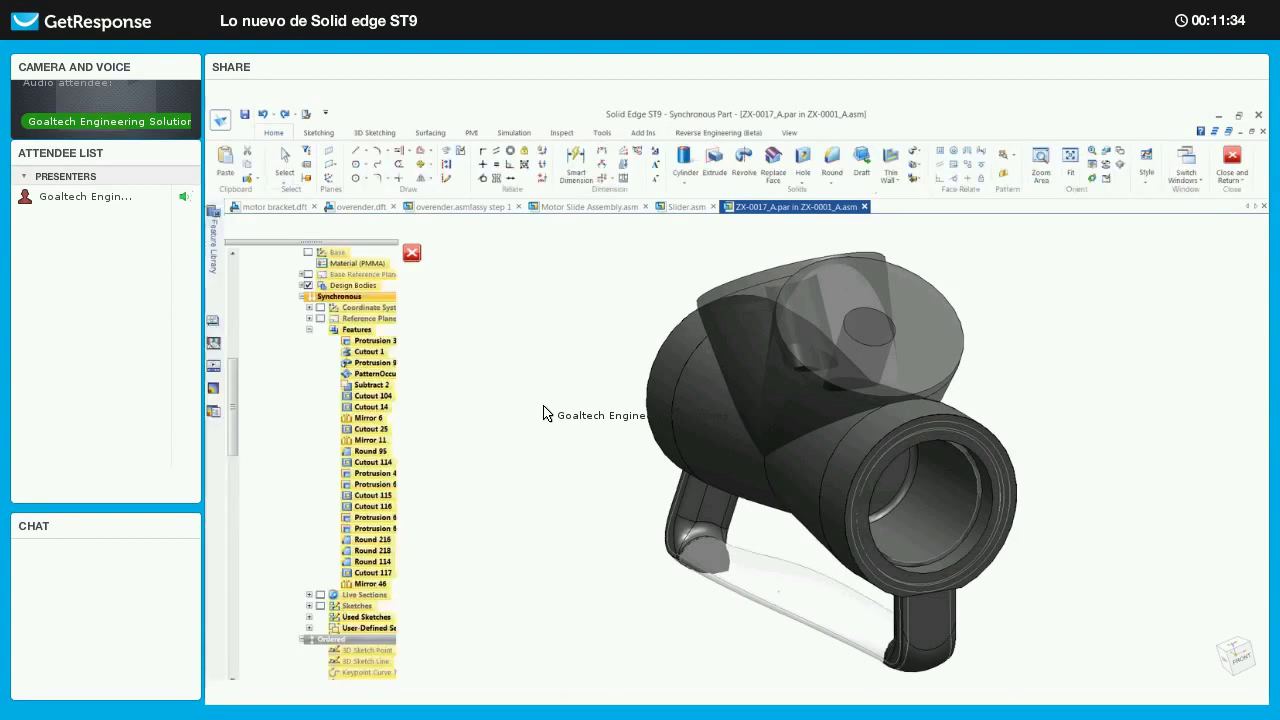
middle_drag(543, 414, 789, 289)
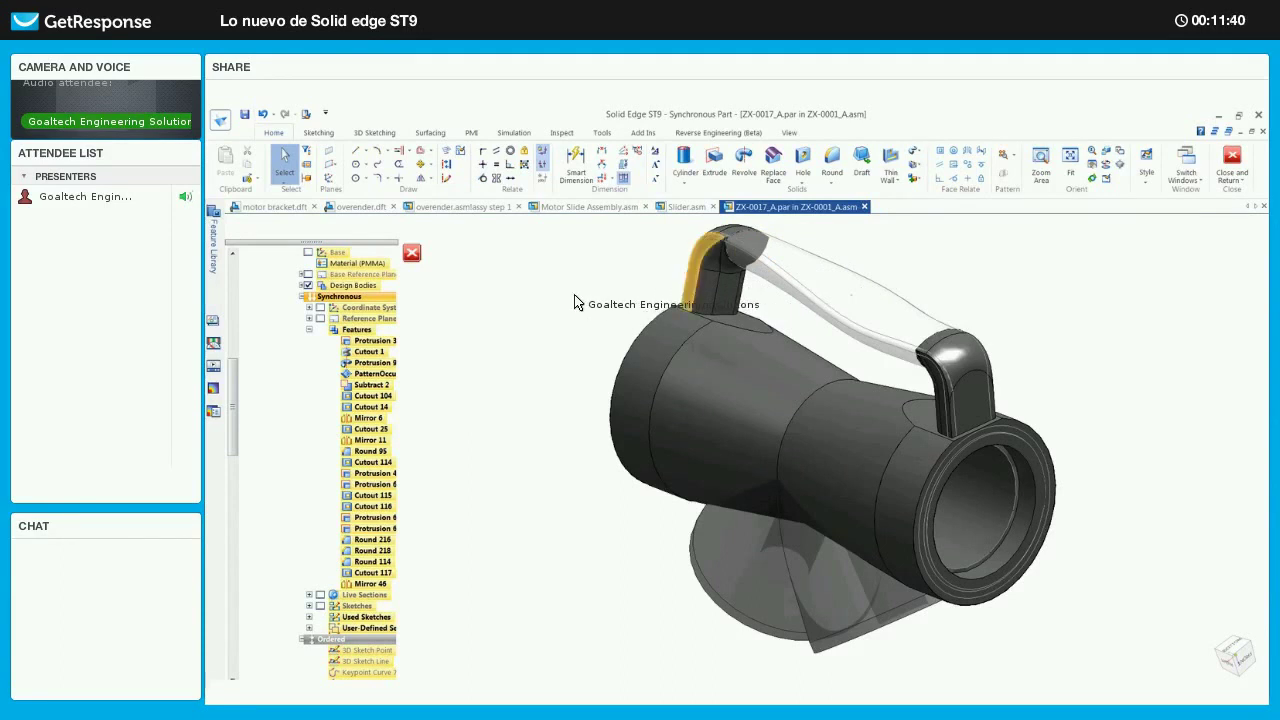
middle_drag(600, 374, 345, 630)
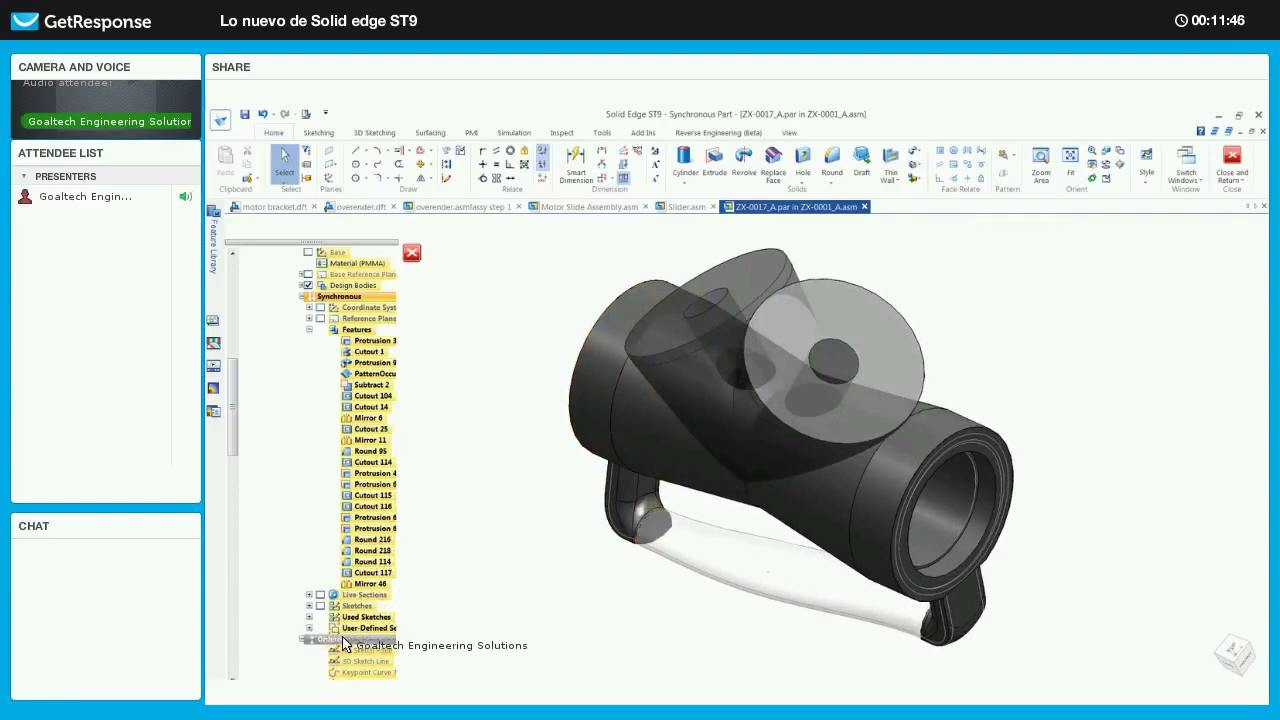
- Rotate the faces of the Right-Handle user-defined set by -20° about the cylindrical bore's axis
click(309, 628)
click(359, 642)
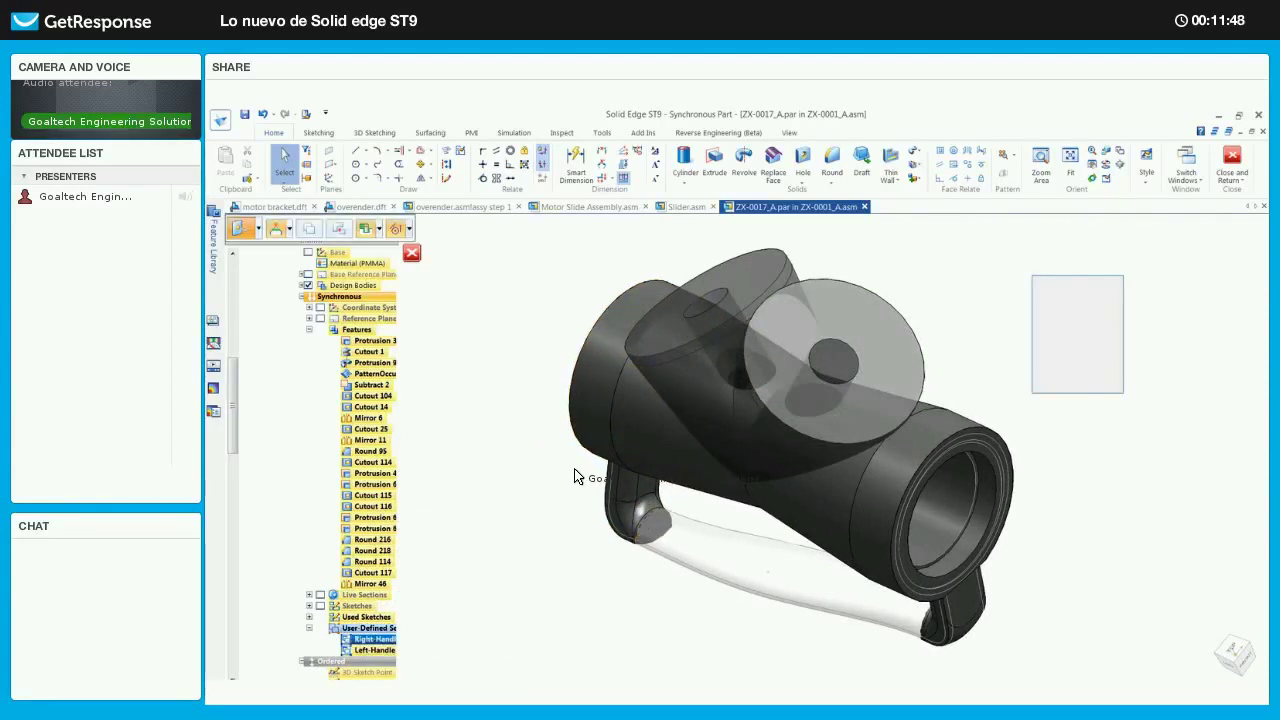
mouse_move(575, 470)
middle_down()
mouse_move(845, 504)
mouse_move(852, 541)
mouse_move(839, 563)
middle_up()
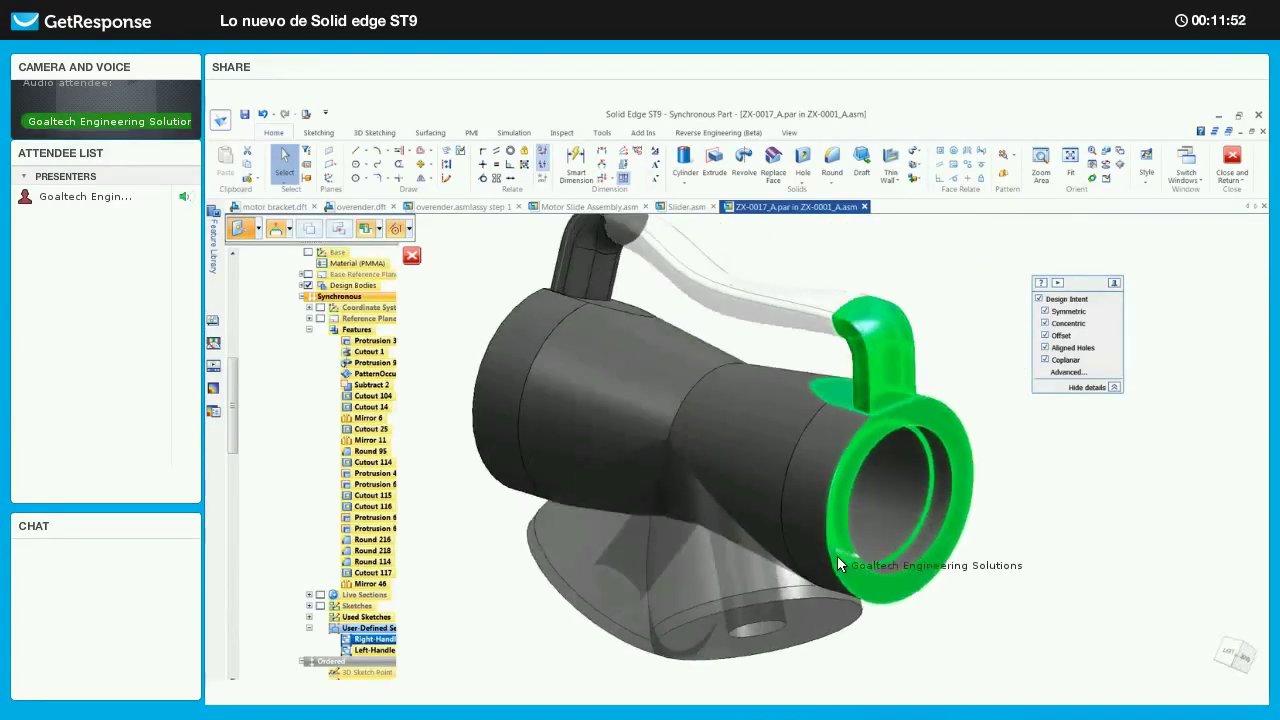
click(958, 467)
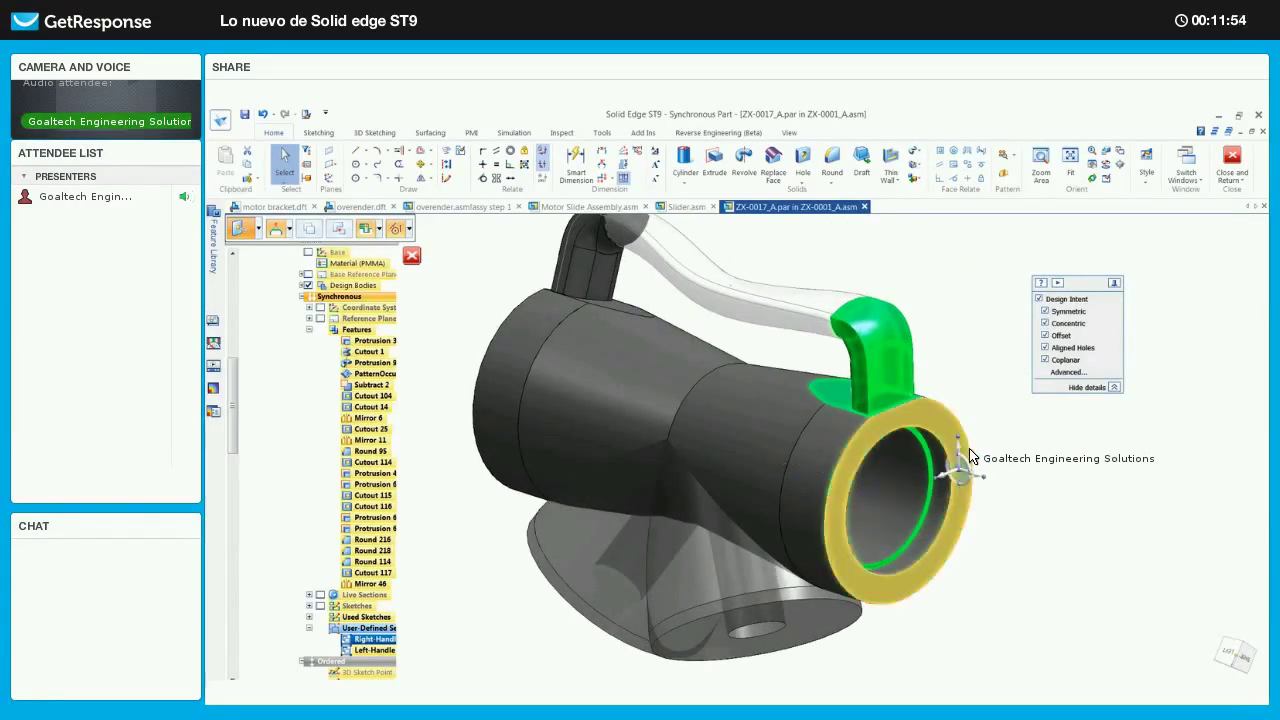
click(943, 441)
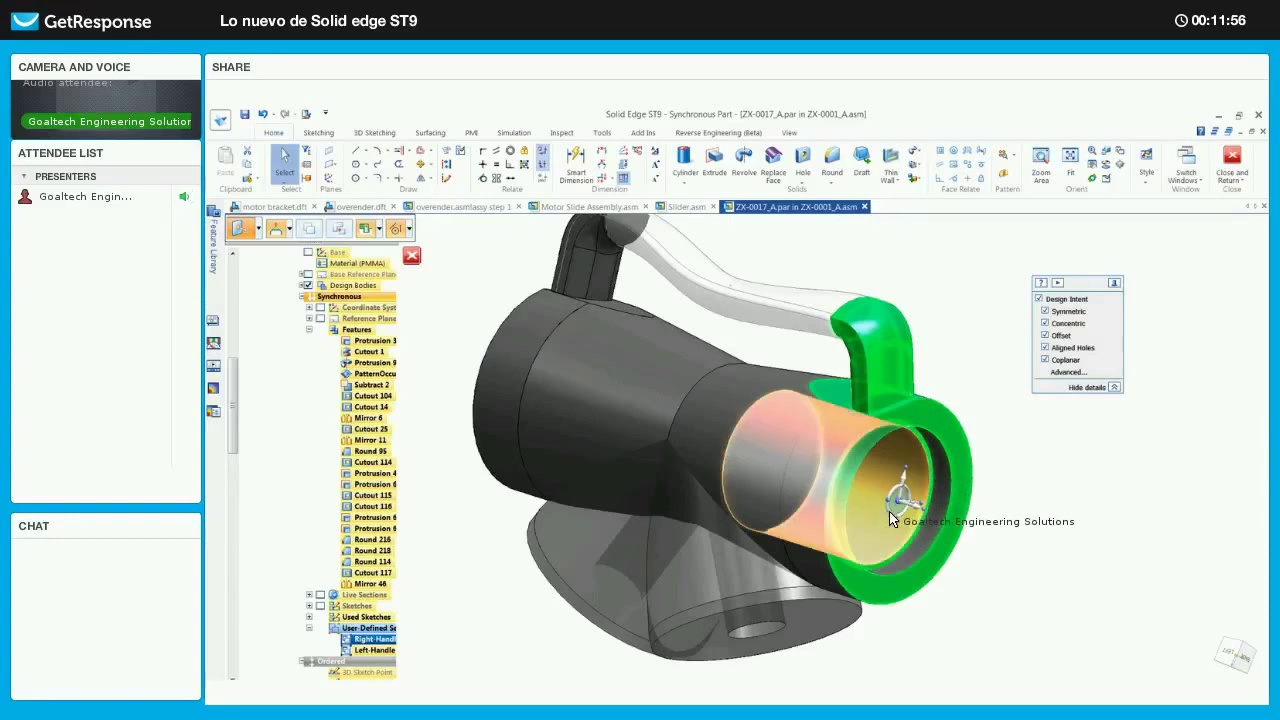
middle_drag(889, 512, 851, 518)
click(908, 424)
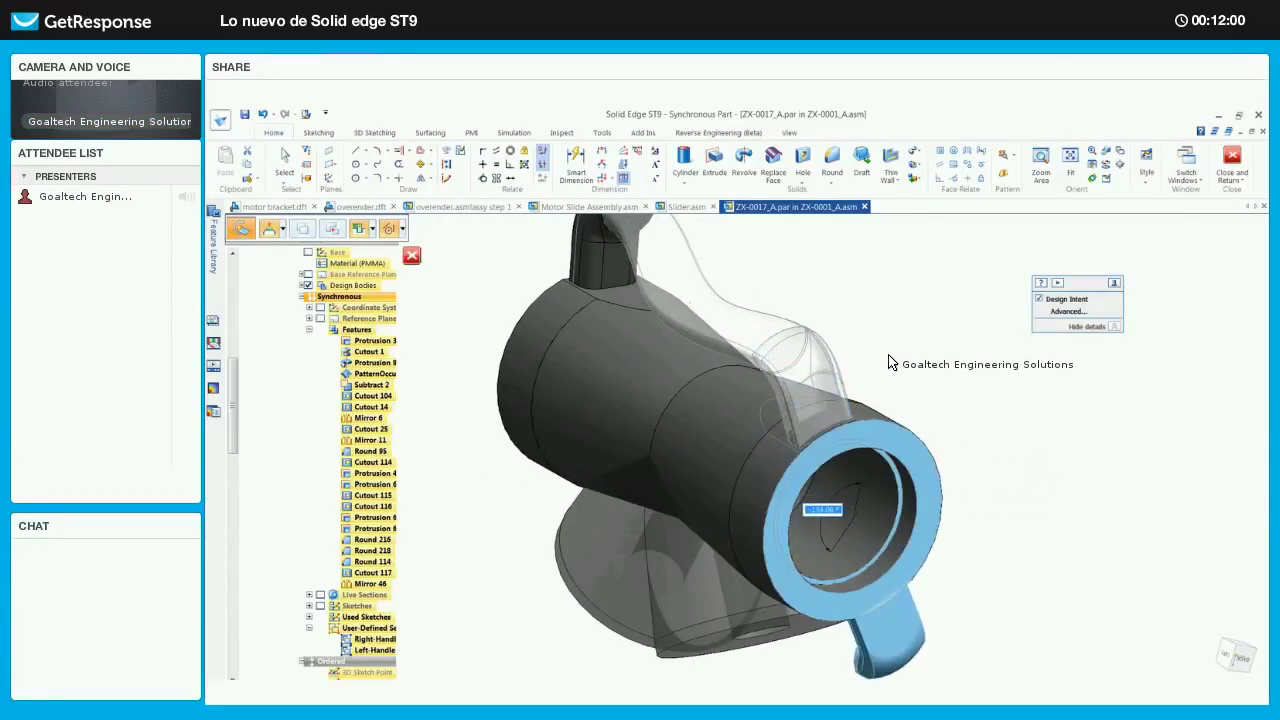
text(-20)
key(Return)
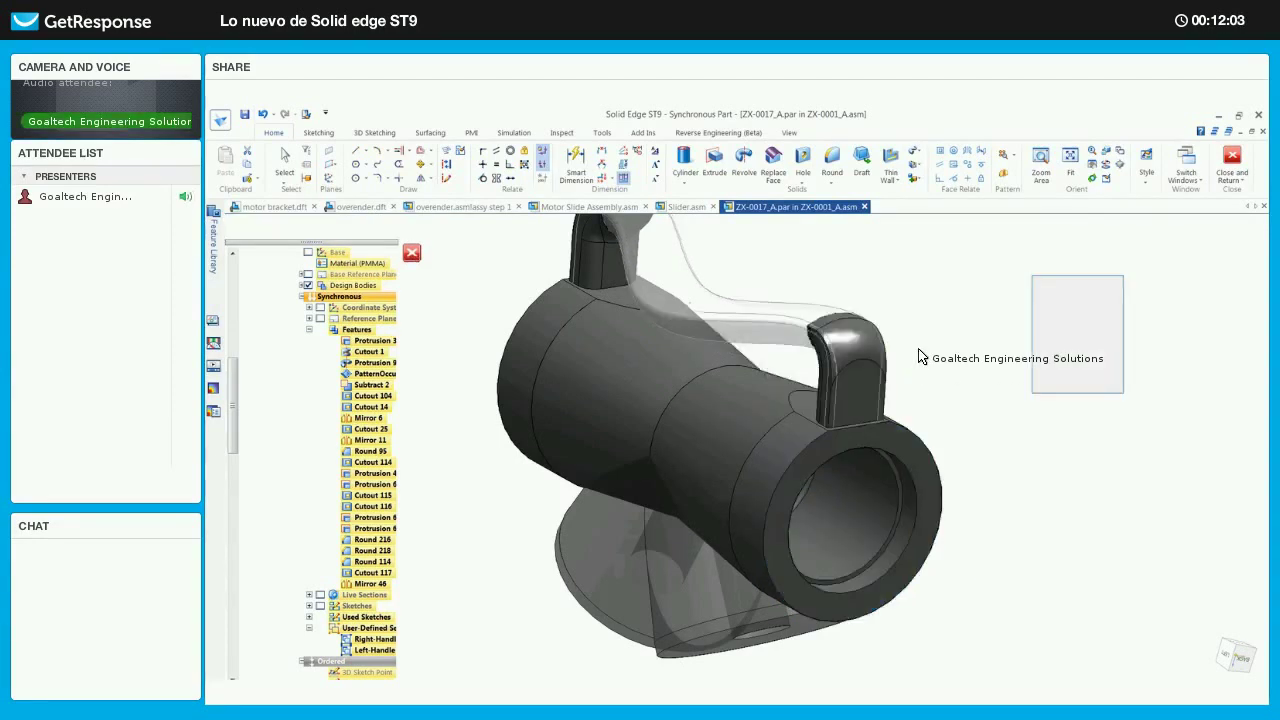
key(Escape)
middle_drag(920, 353, 922, 353)
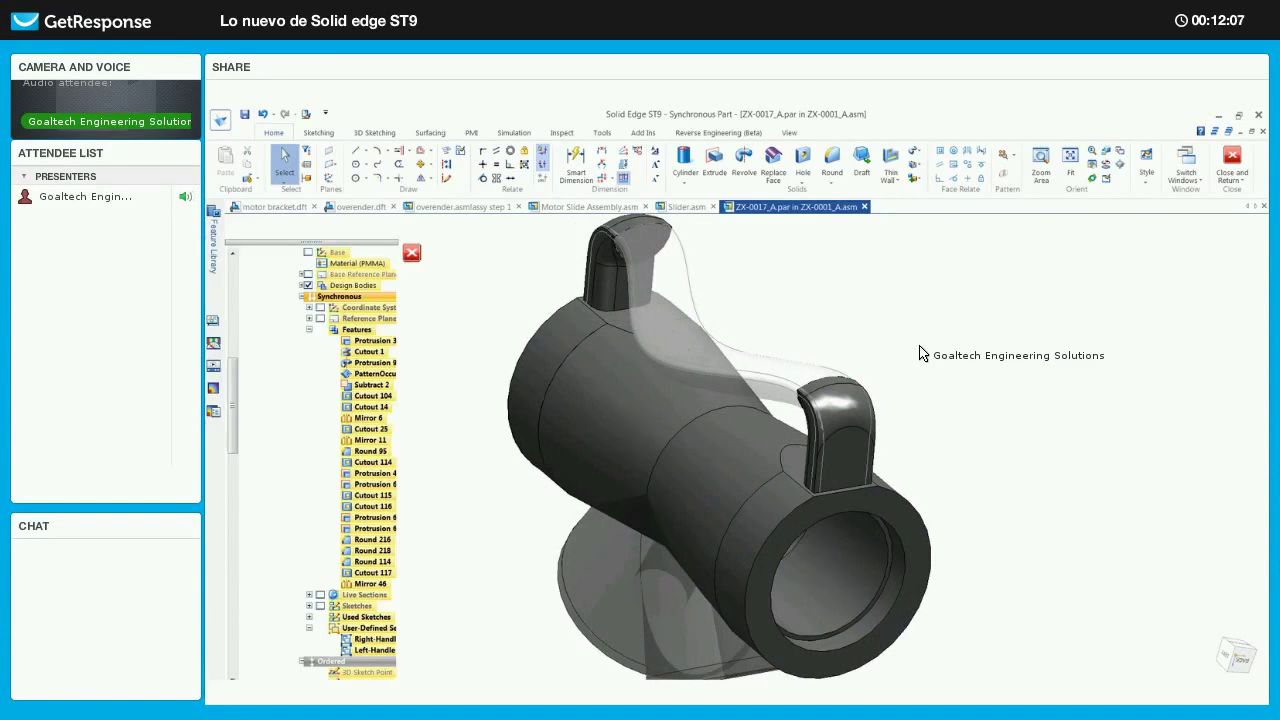
- Move the Right-Handle user-defined set 15 mm inward along the bore's axis, with the Symmetric design intent rule enabled
middle_drag(911, 370, 640, 420)
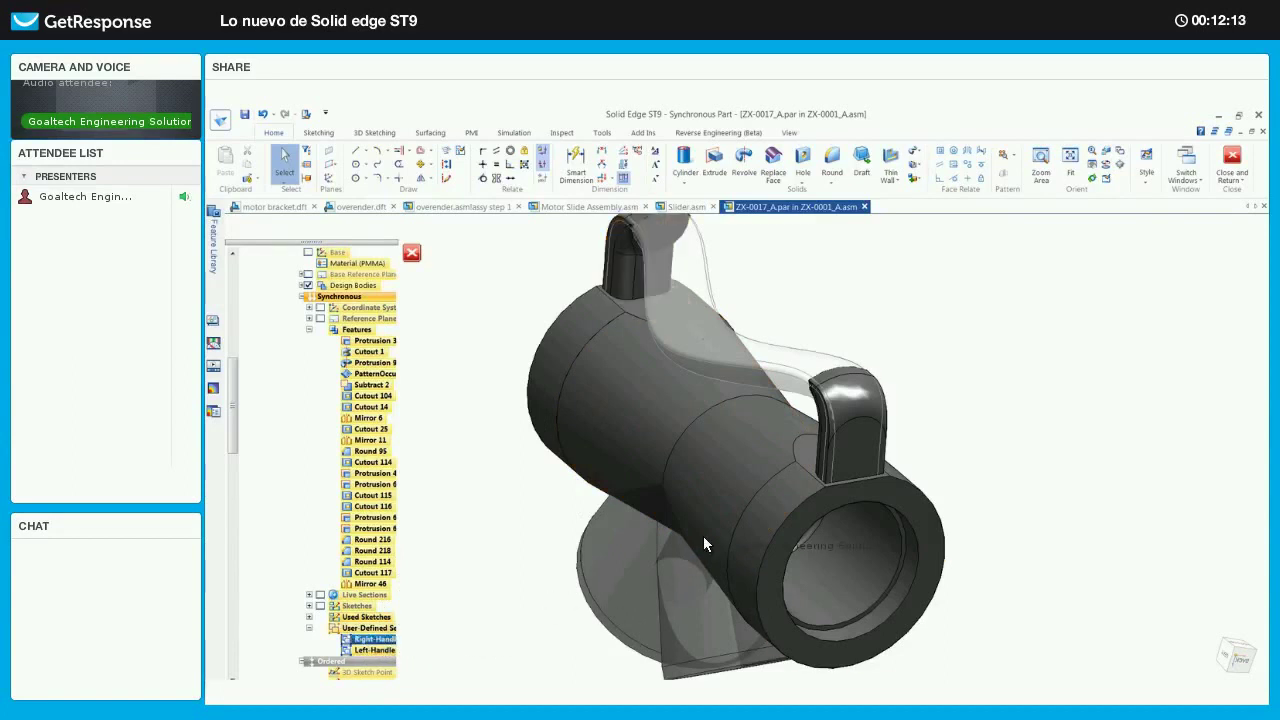
middle_drag(833, 408, 948, 419)
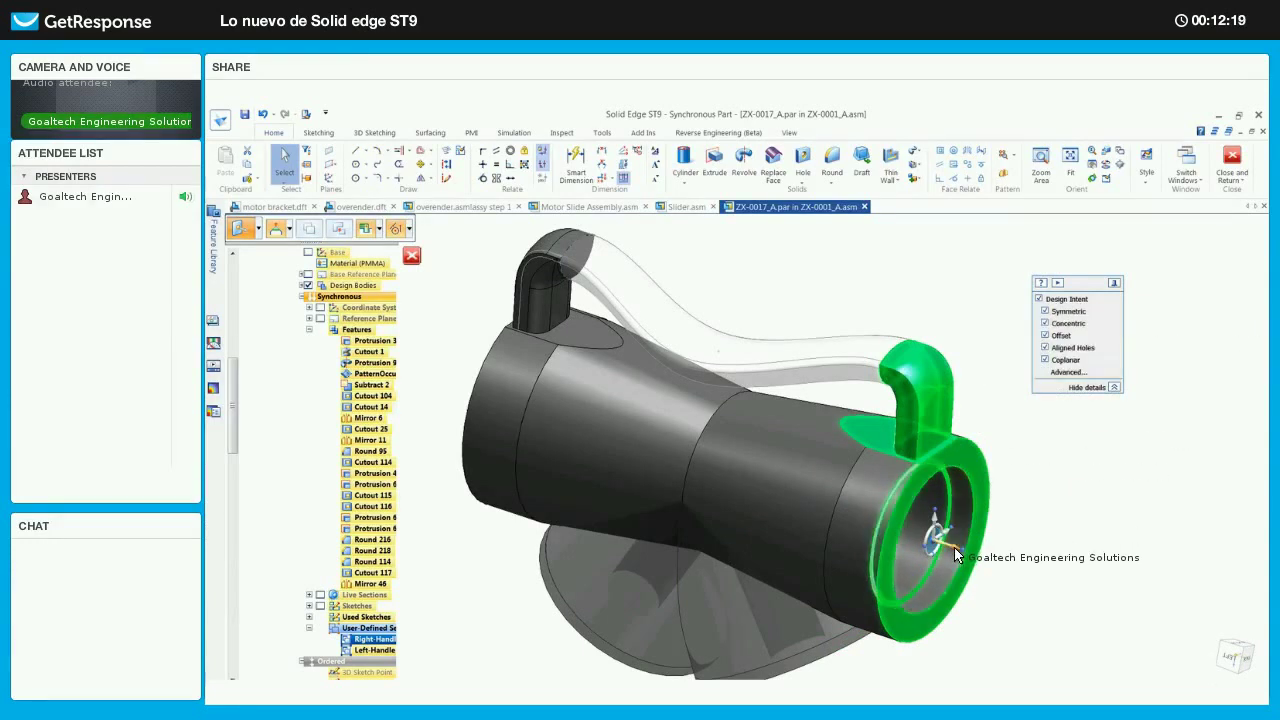
click(927, 541)
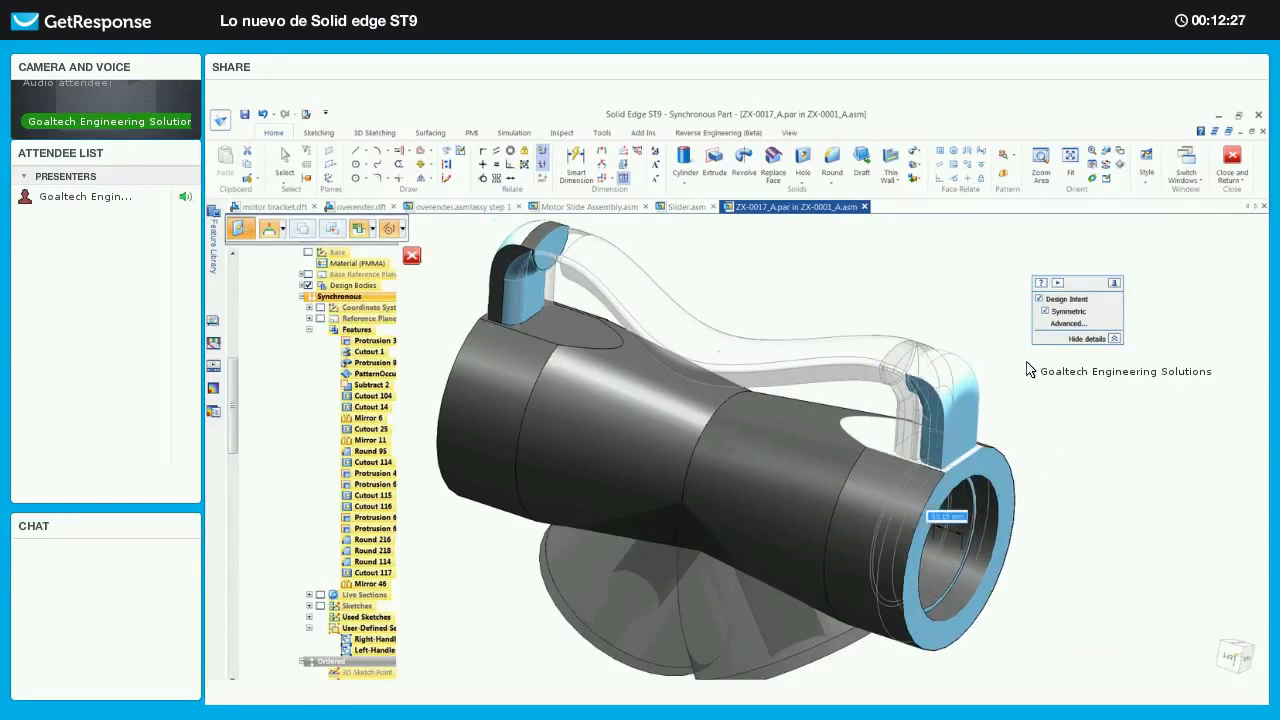
click(1046, 312)
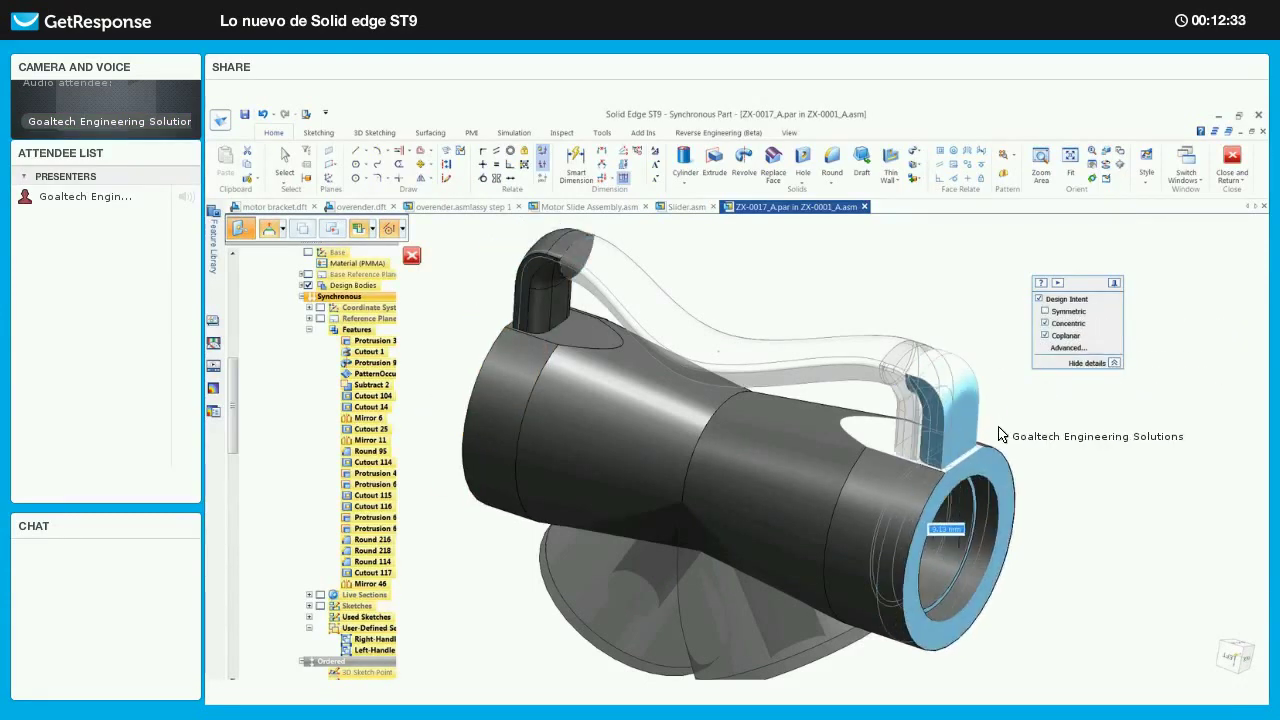
click(1046, 312)
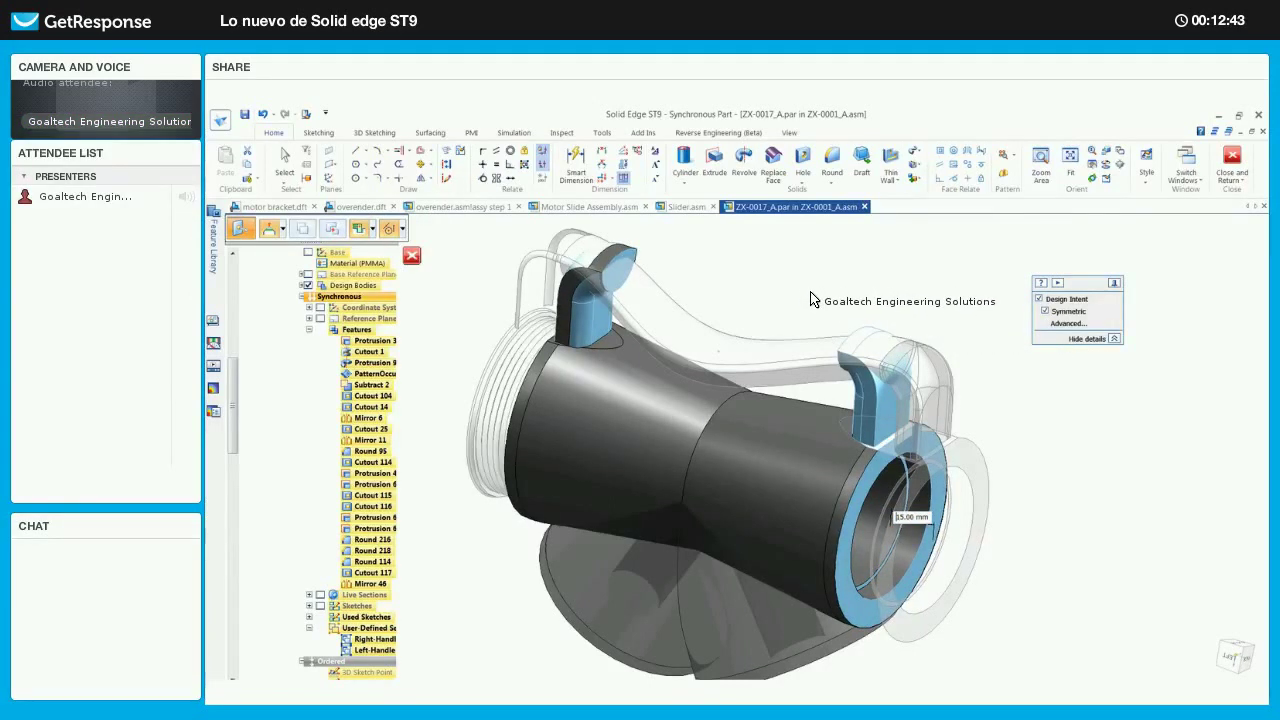
click(814, 300)
- Switch from the model to the presentation slide about Hybrid Display
middle_drag(814, 300, 840, 371)
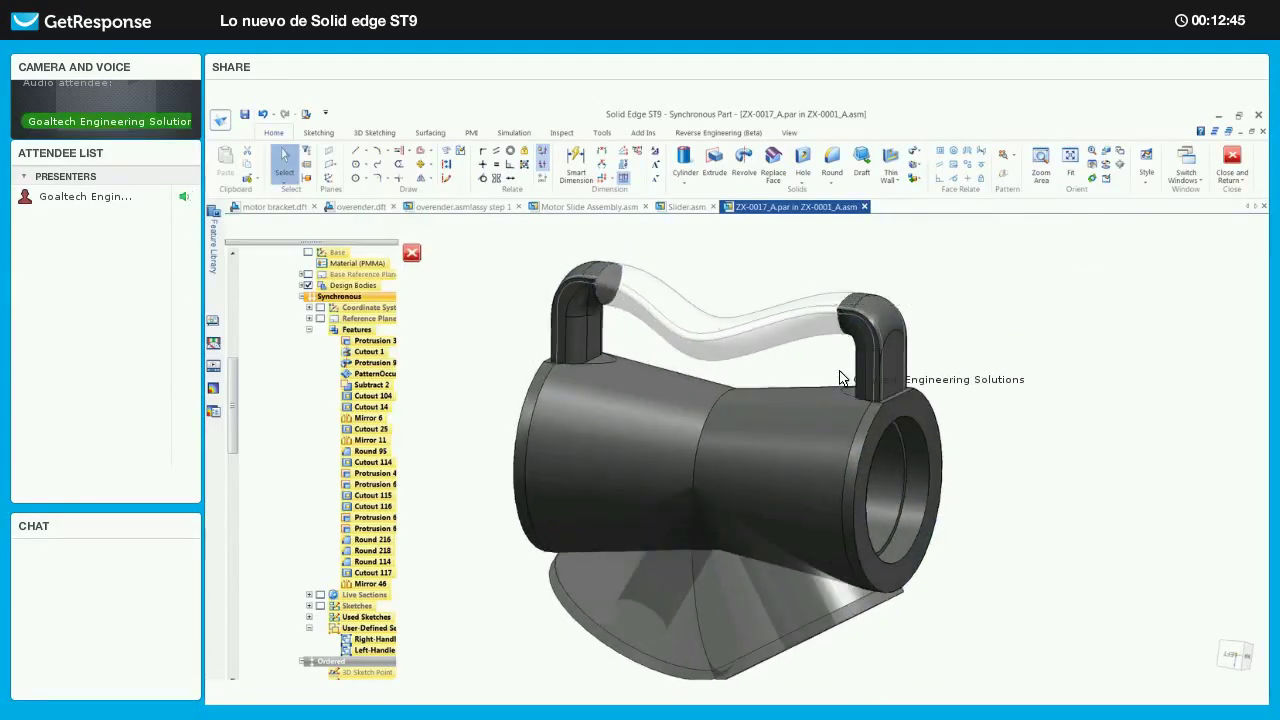
middle_drag(654, 382, 572, 390)
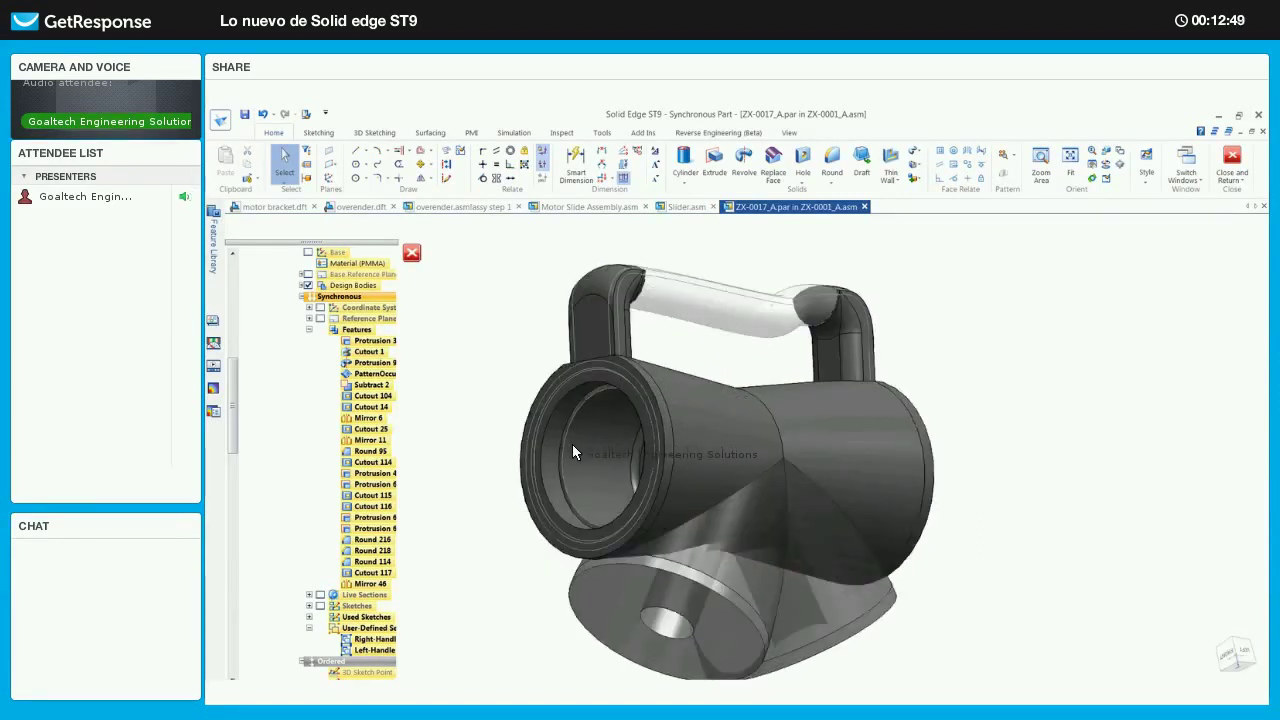
middle_drag(571, 441, 678, 466)
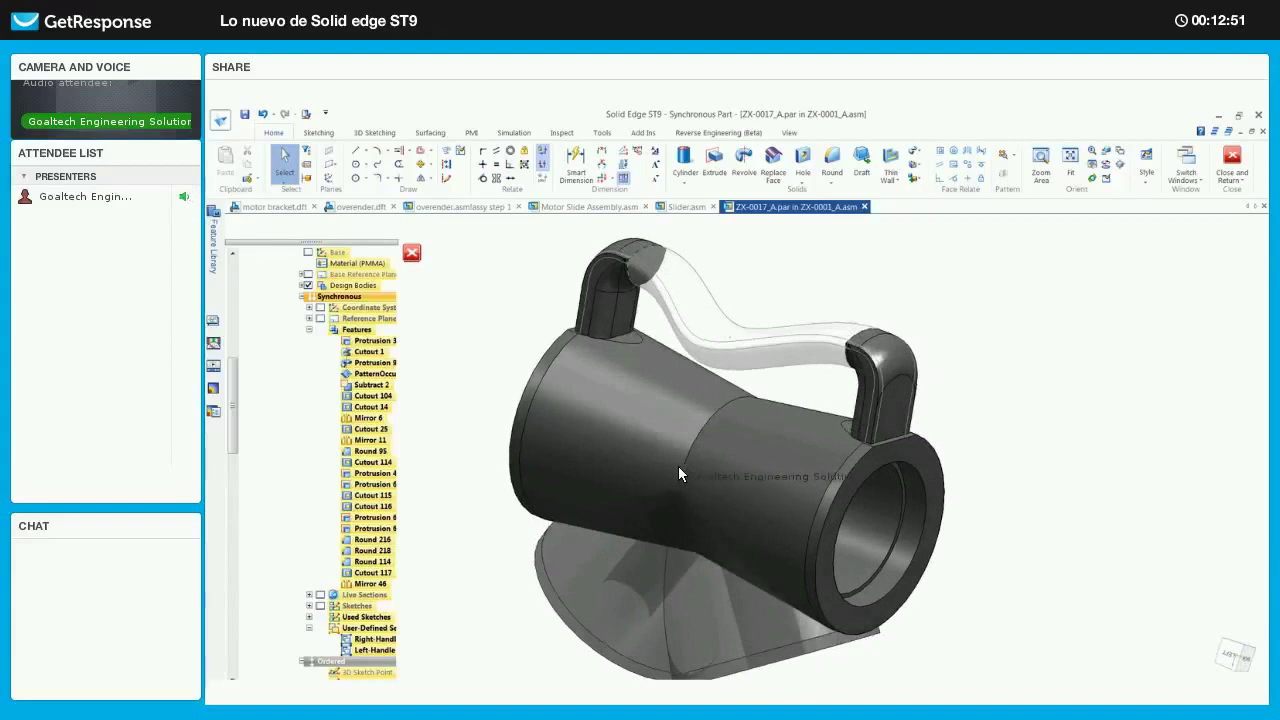
middle_drag(866, 396, 1218, 388)
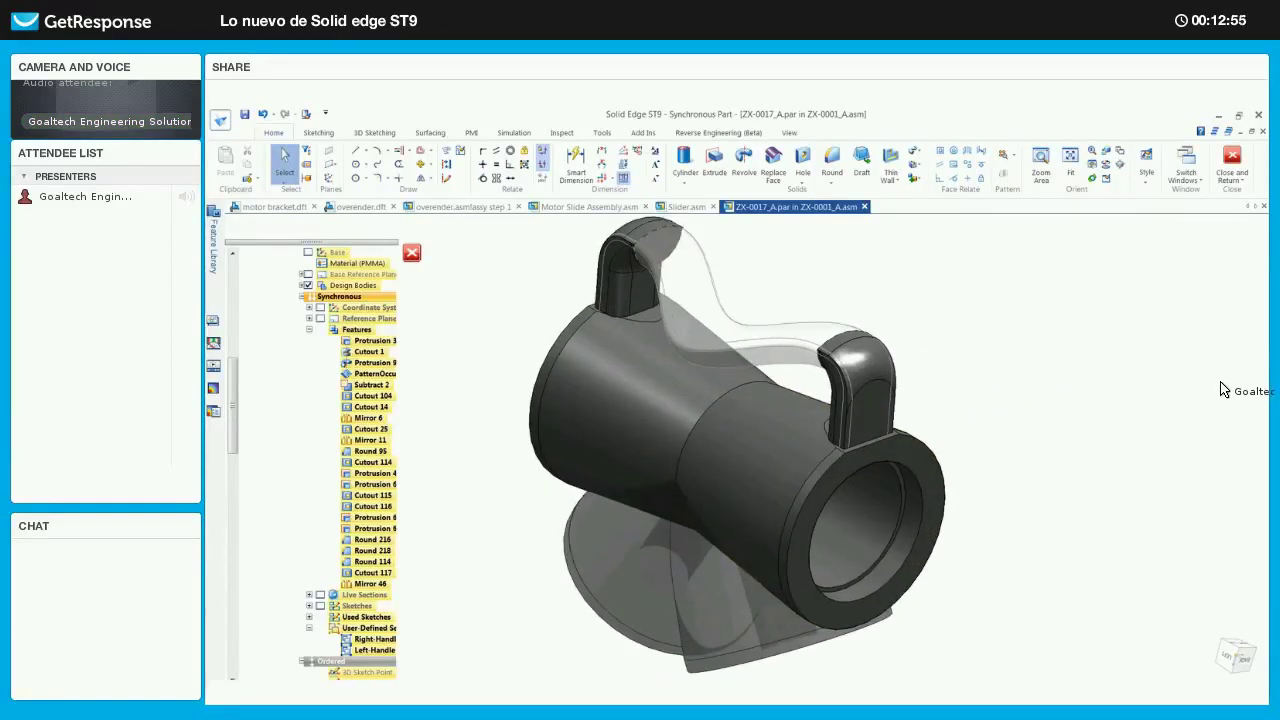
key(alt+Tab)
click(1221, 383)
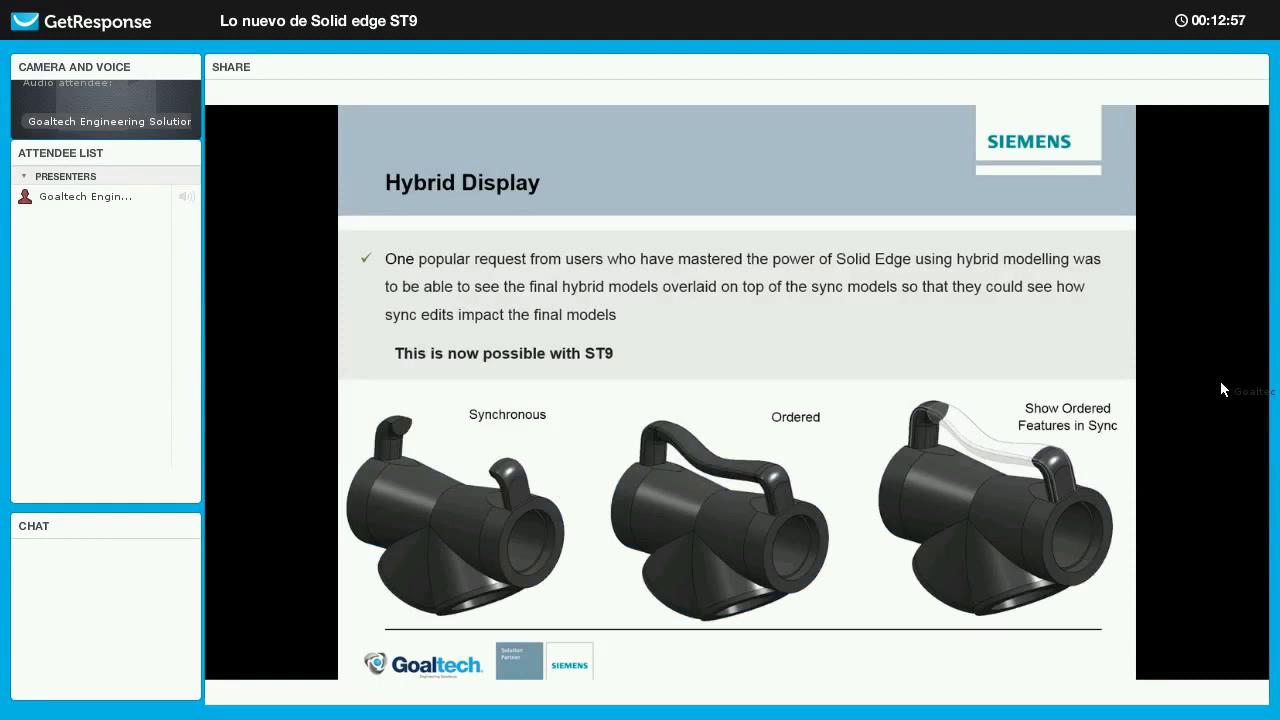
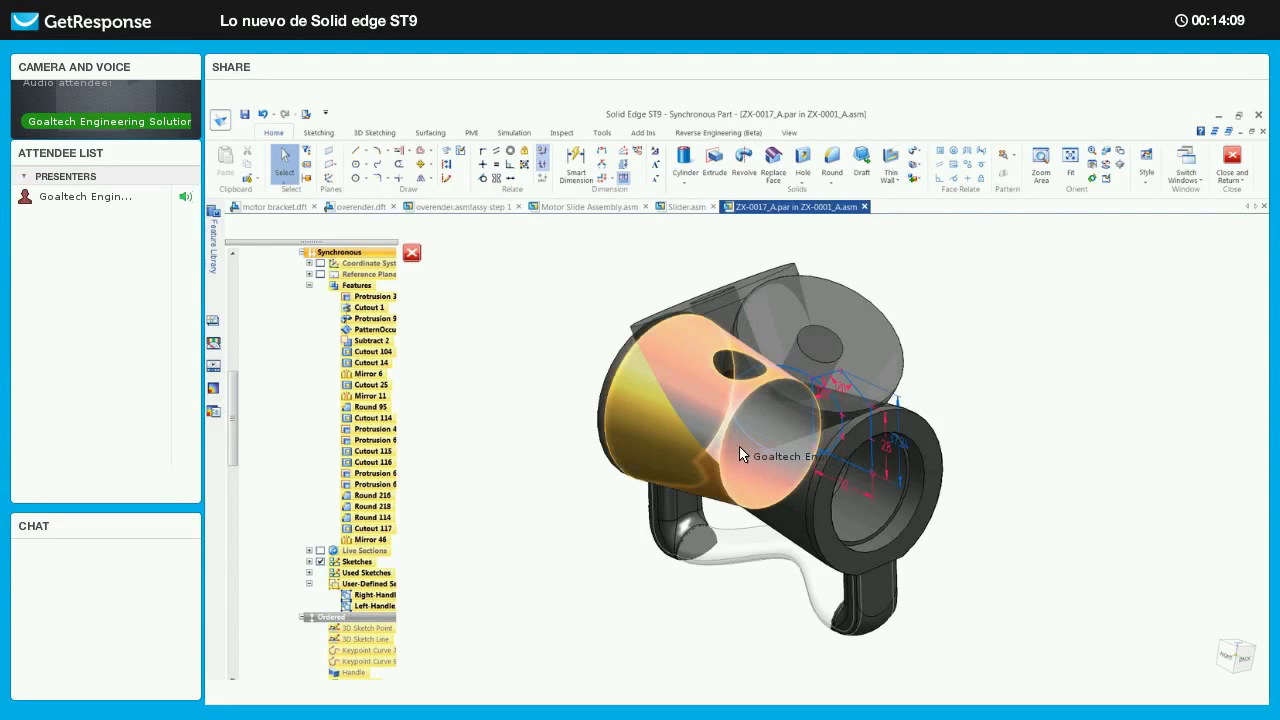
- Extrude the circular profile on the end face of one inclined housing tube as a cut into the tube
middle_drag(660, 514, 674, 402)
click(719, 434)
click(674, 402)
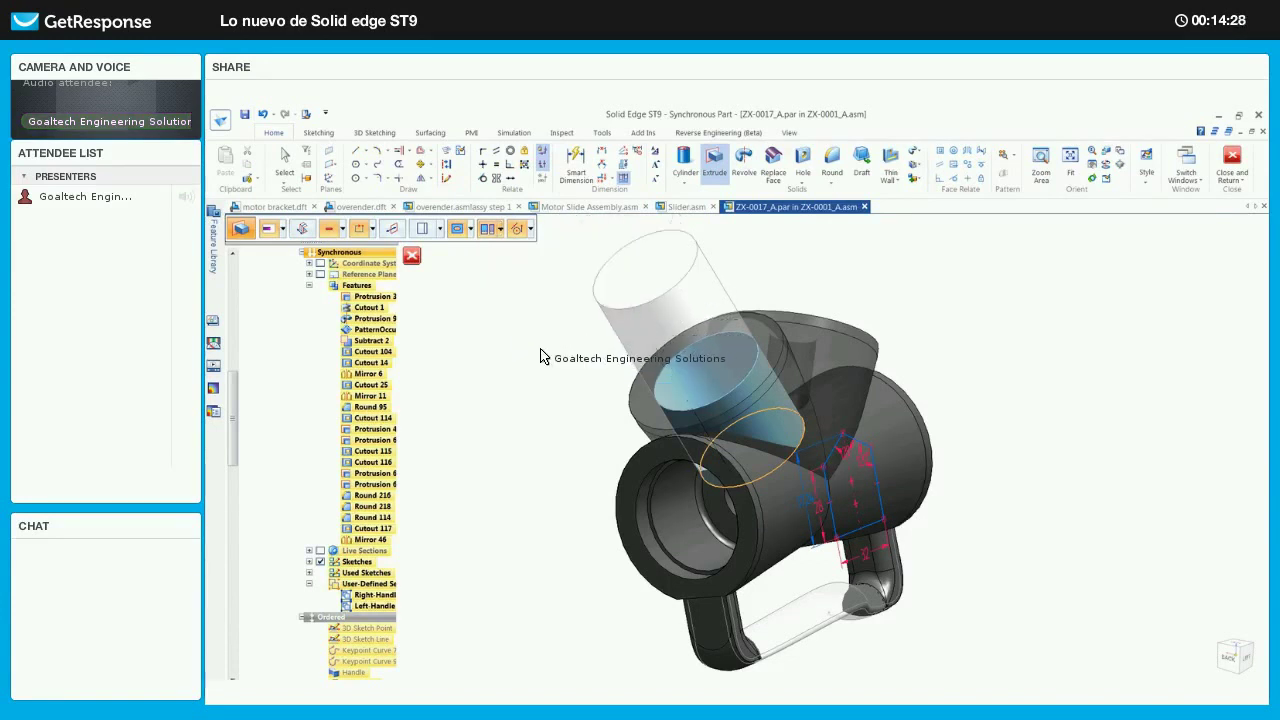
click(540, 356)
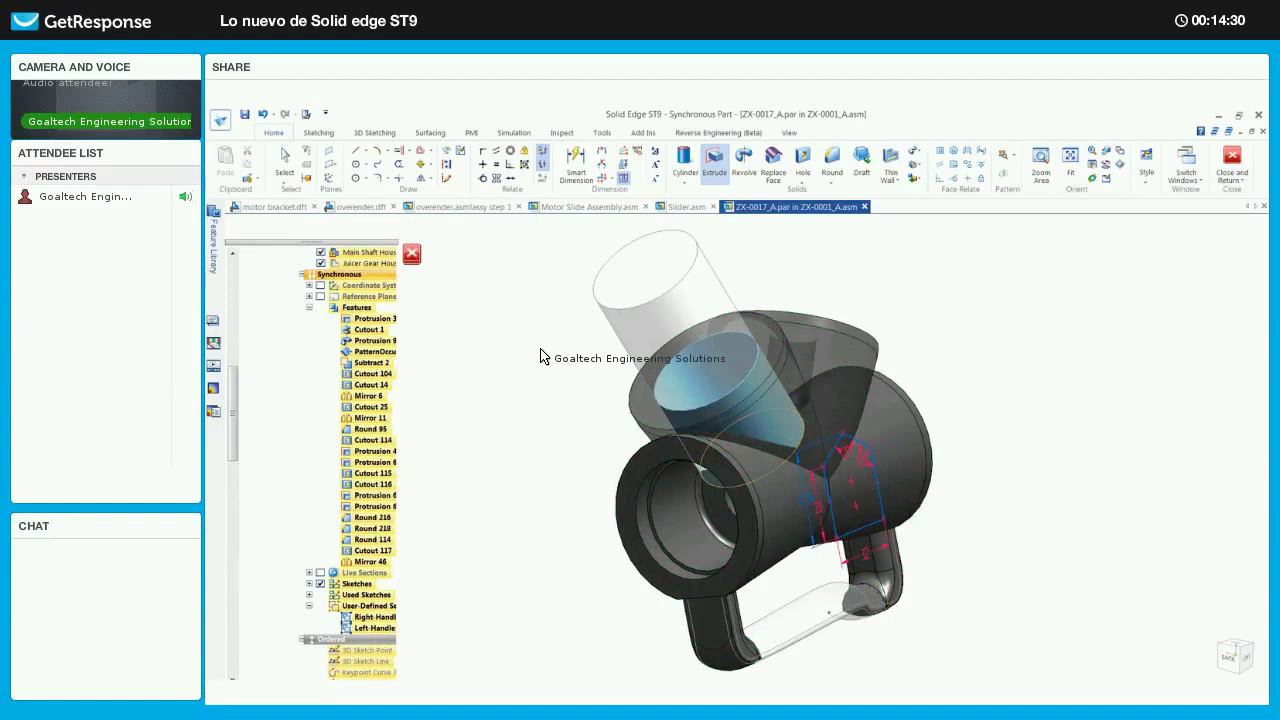
- Mirror Cutout 118 to the opposite inclined tube about the reference plane between the tubes, and hide the reference planes and sketches
middle_drag(540, 354, 360, 478)
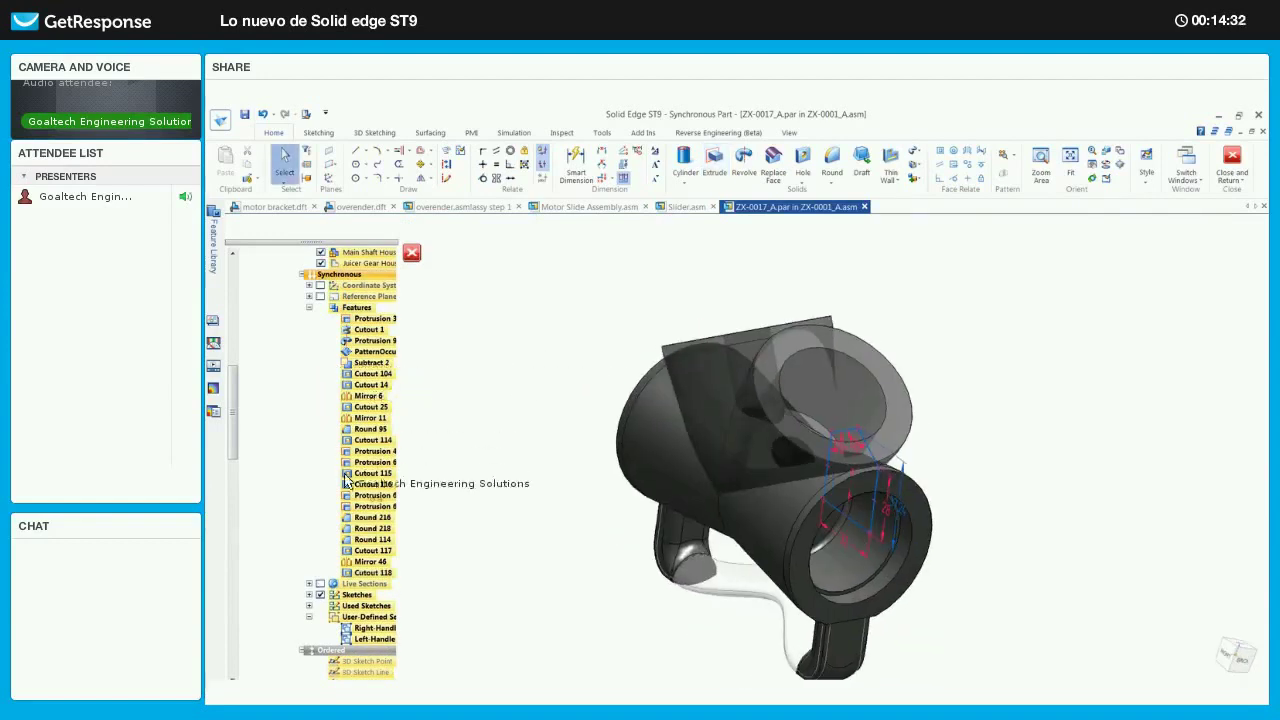
click(362, 580)
key(Escape)
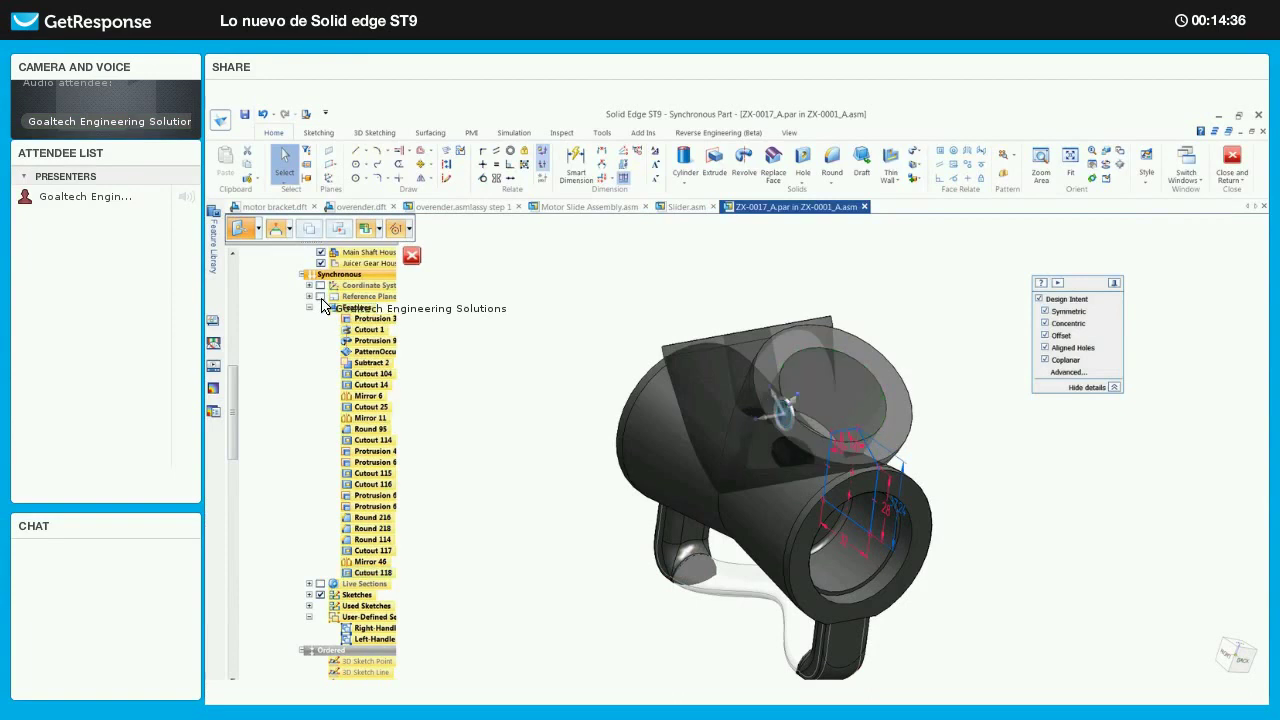
click(320, 296)
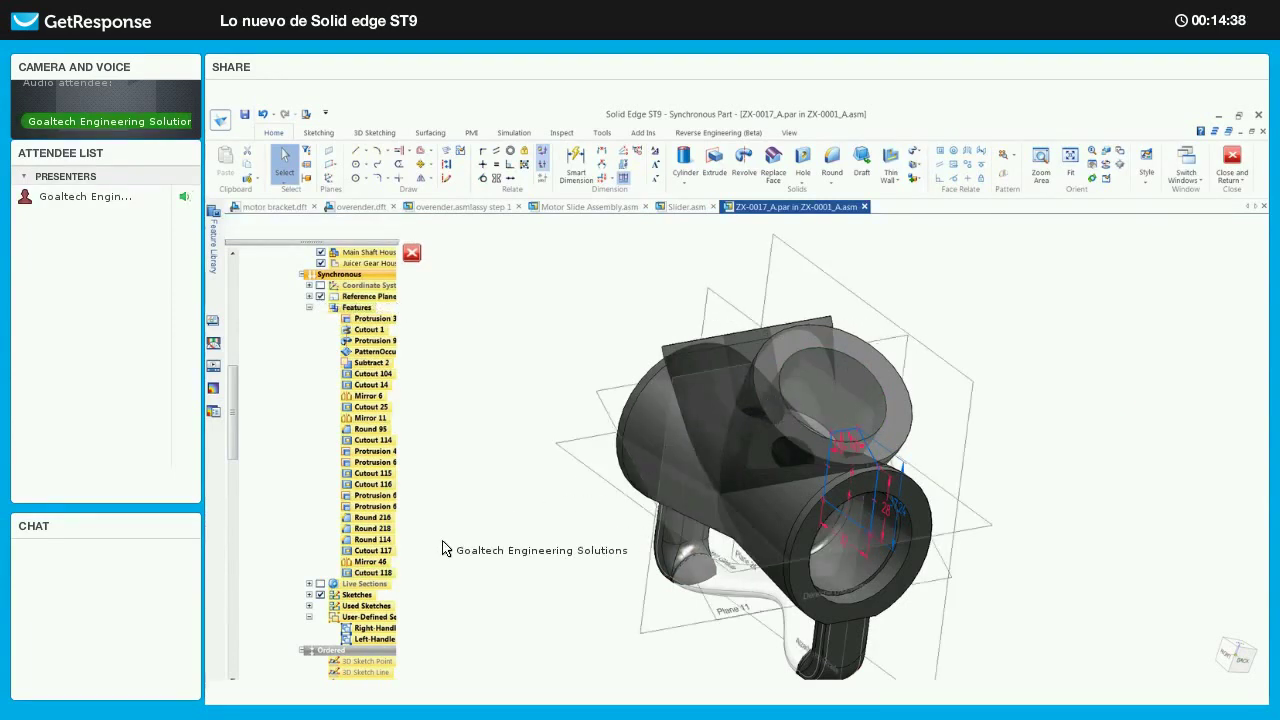
click(373, 573)
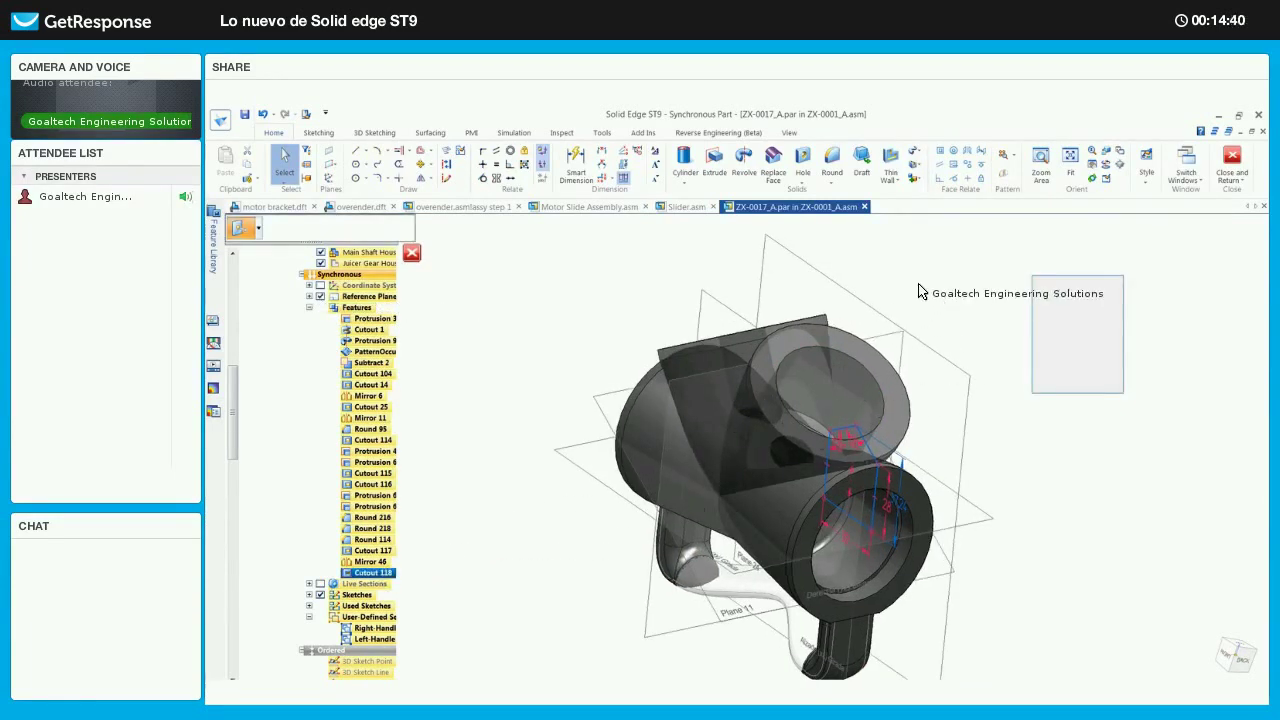
click(1003, 173)
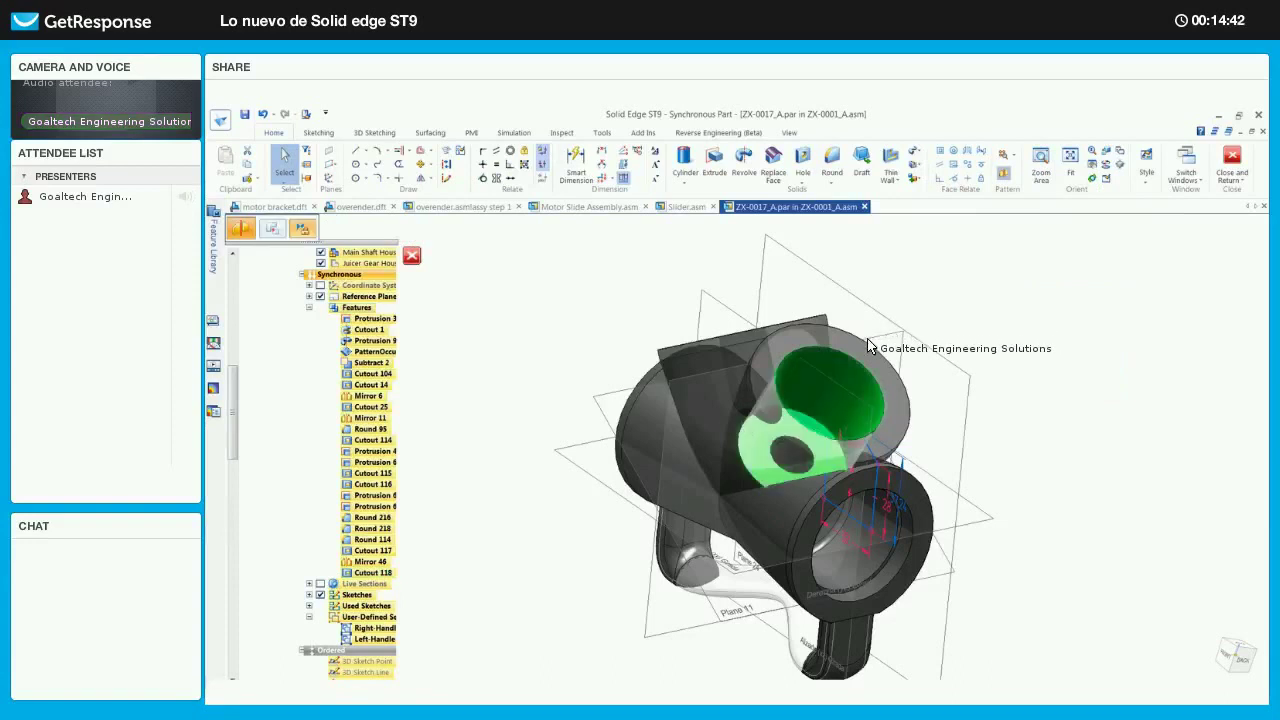
click(870, 341)
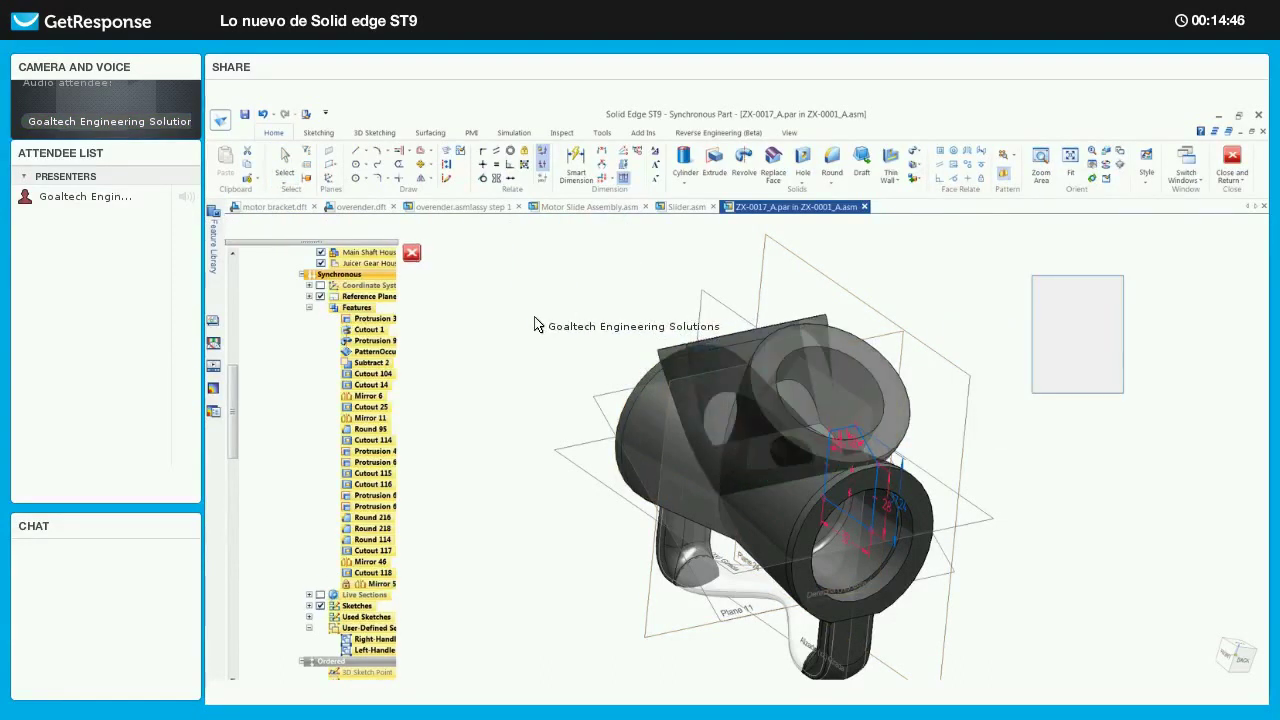
click(320, 297)
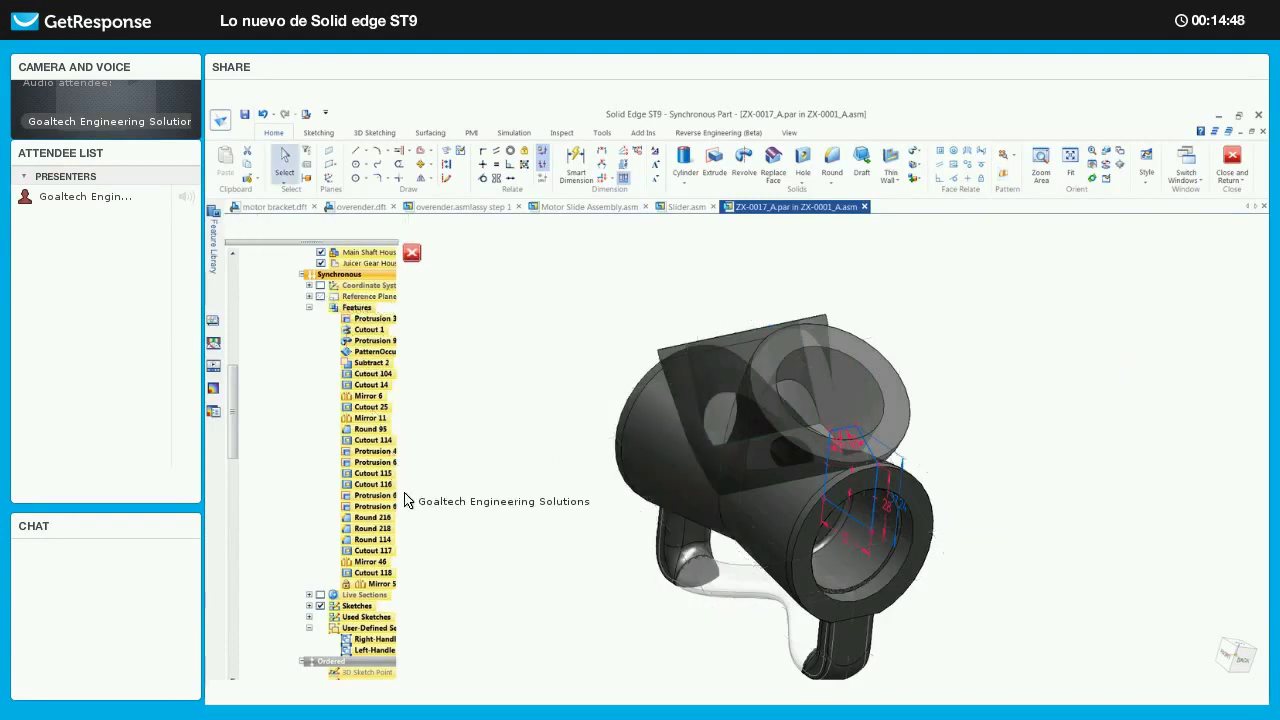
click(320, 606)
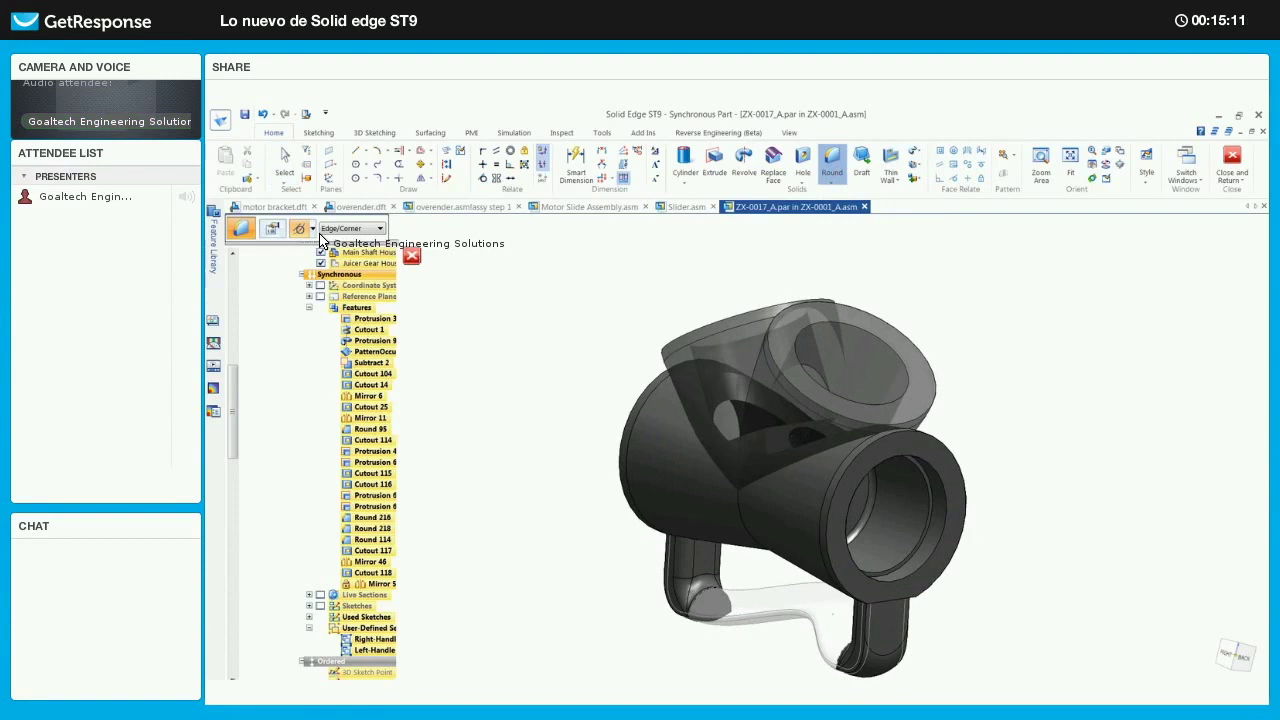
- Round the outer rim edges of both inclined tubes and both ends of the main cylinder with a 3 mm radius, using Edge/Corner selection
click(340, 228)
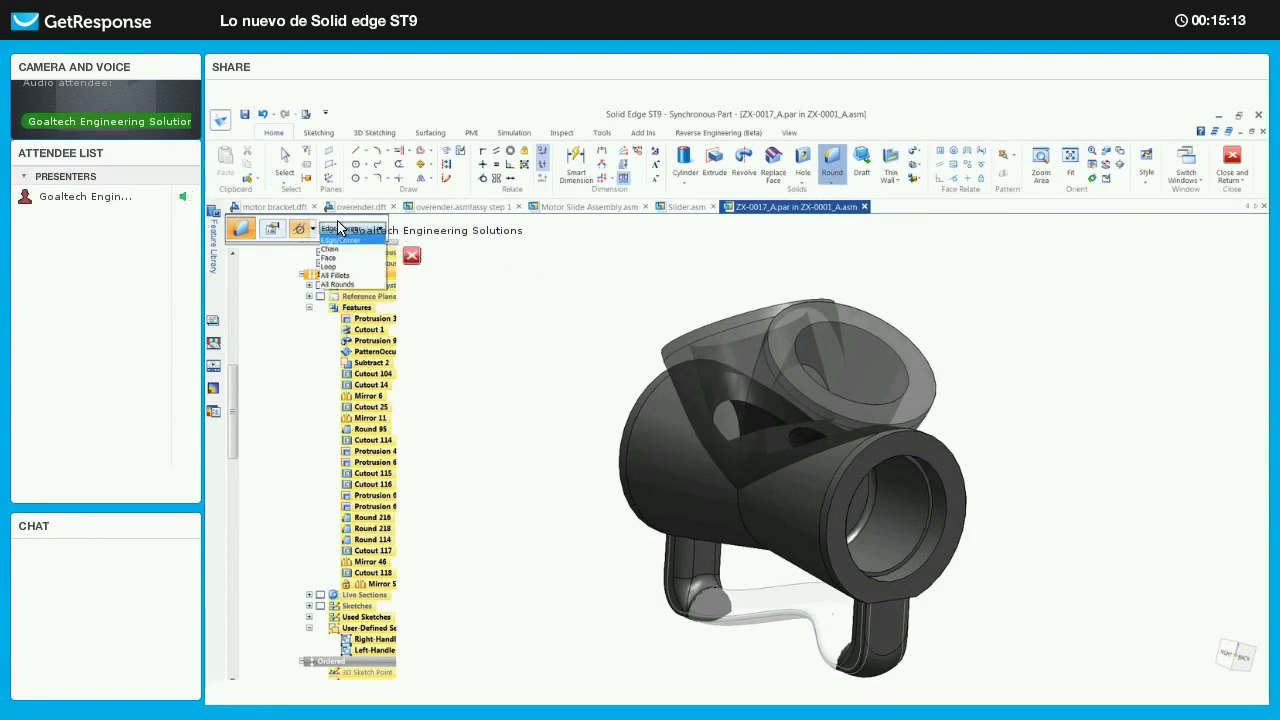
click(340, 240)
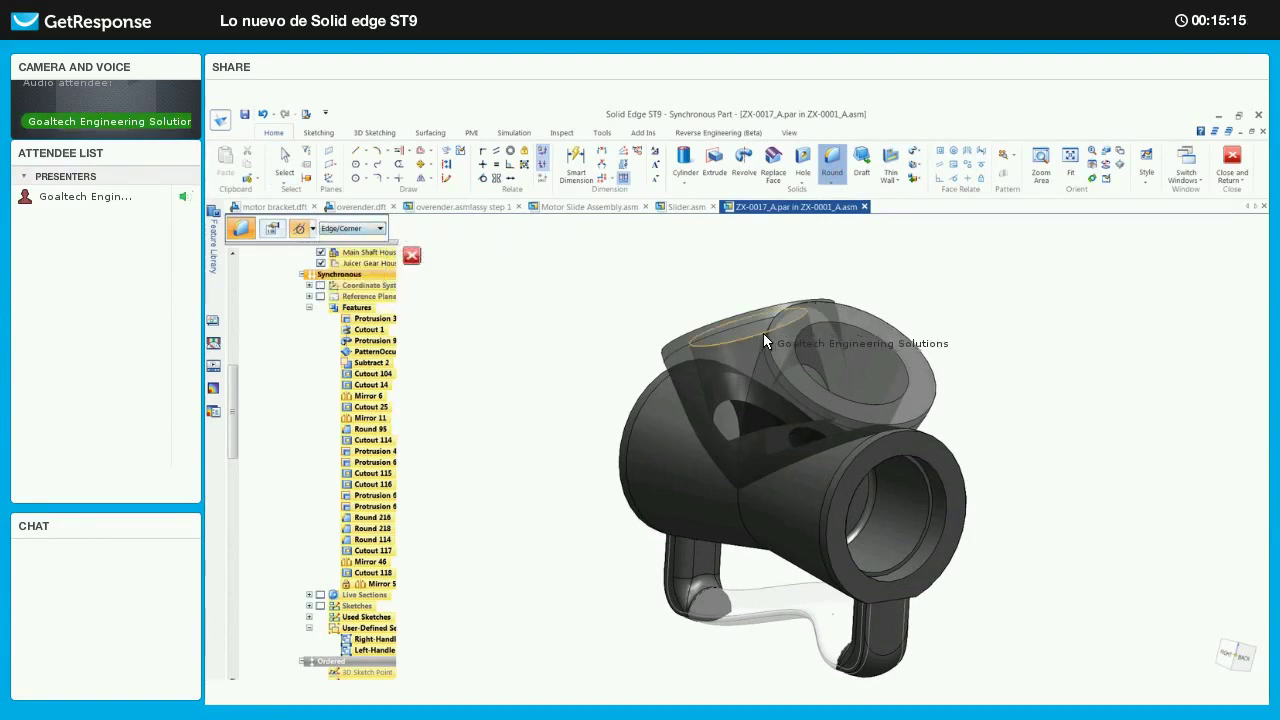
click(815, 310)
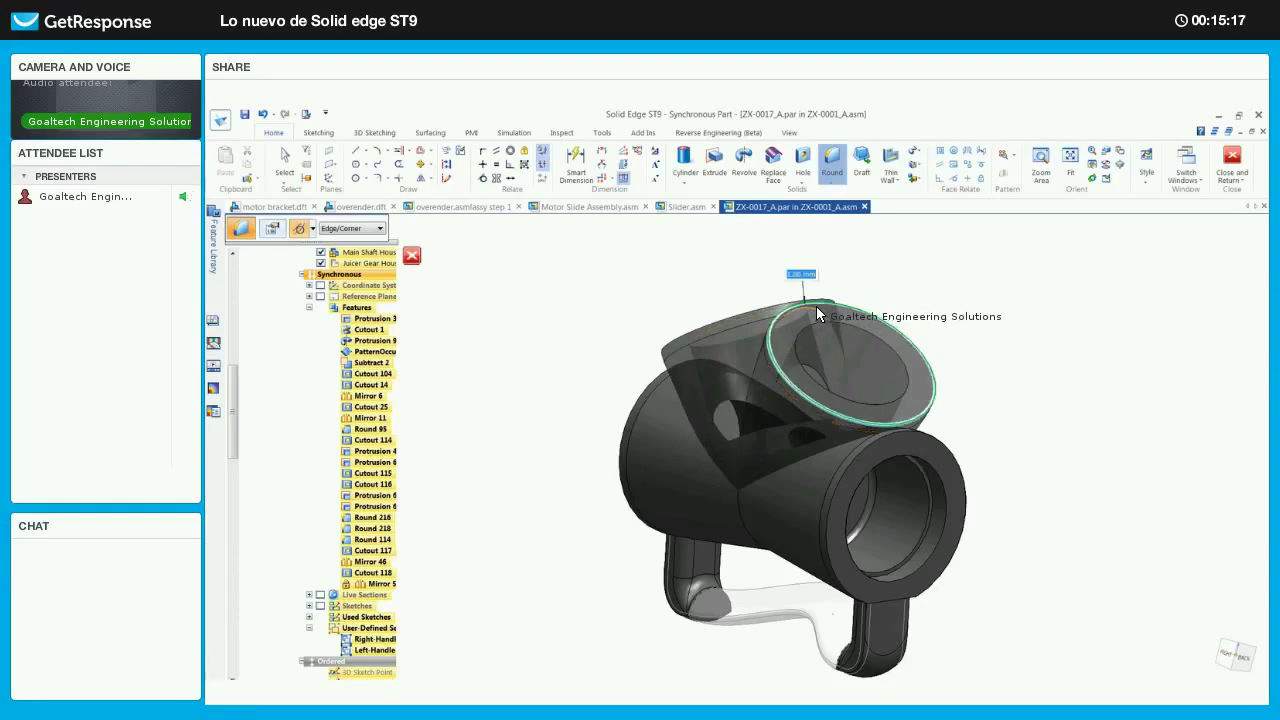
text(3)
key(Return)
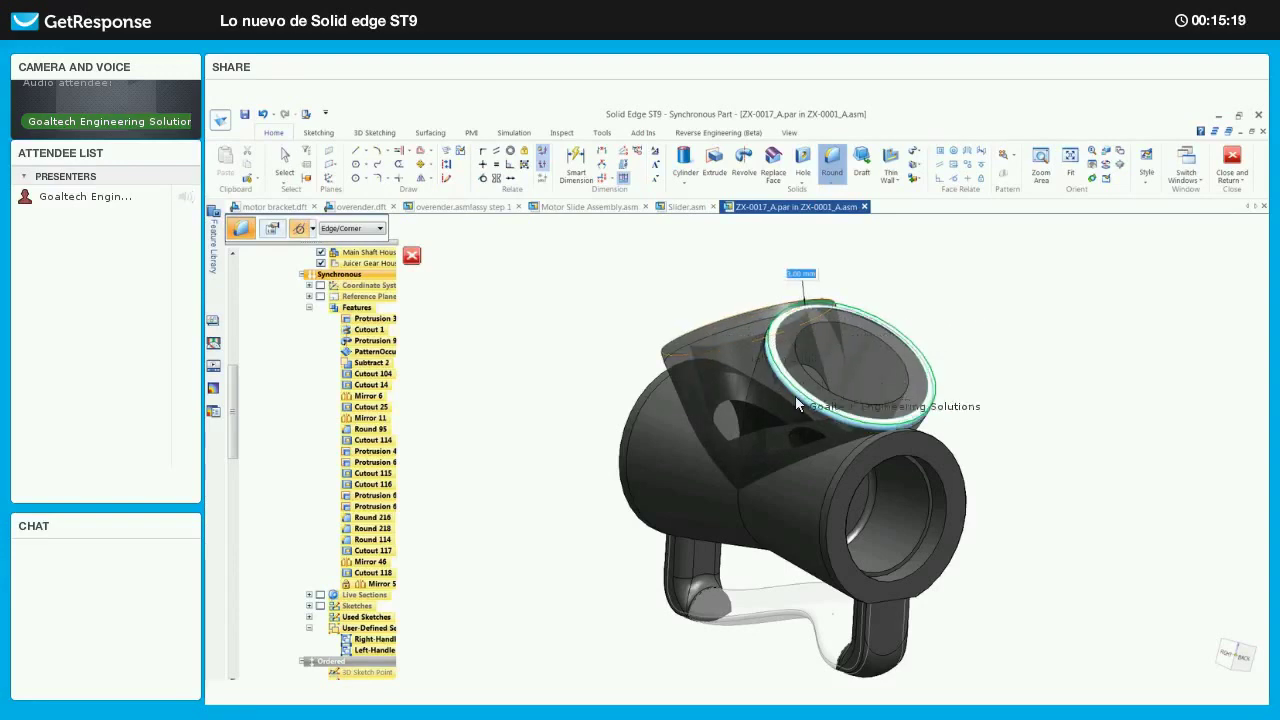
click(857, 451)
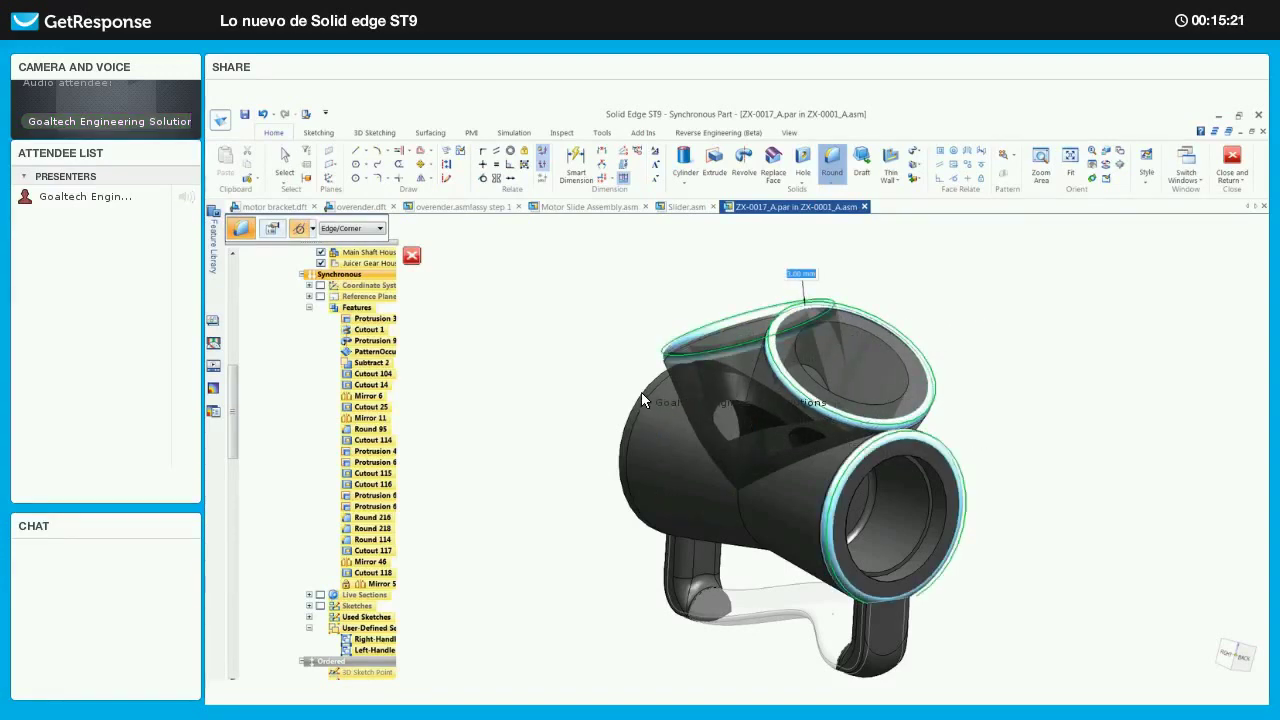
click(641, 393)
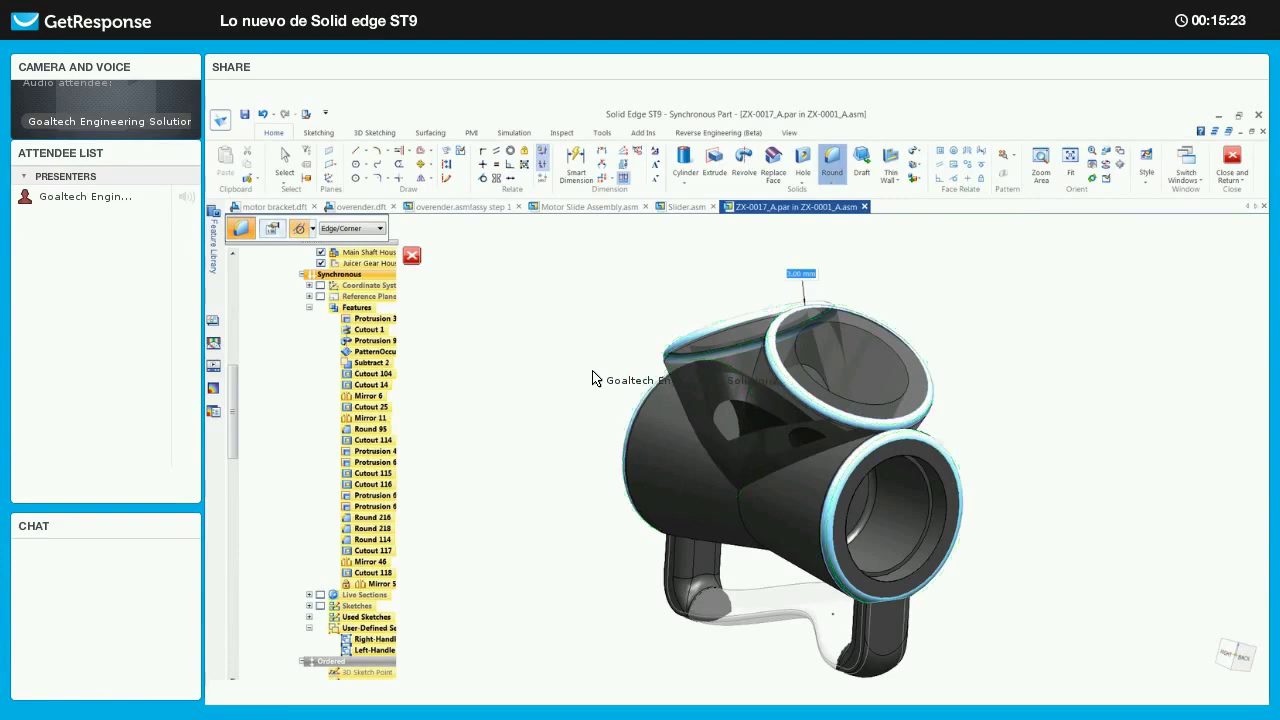
right_click(592, 378)
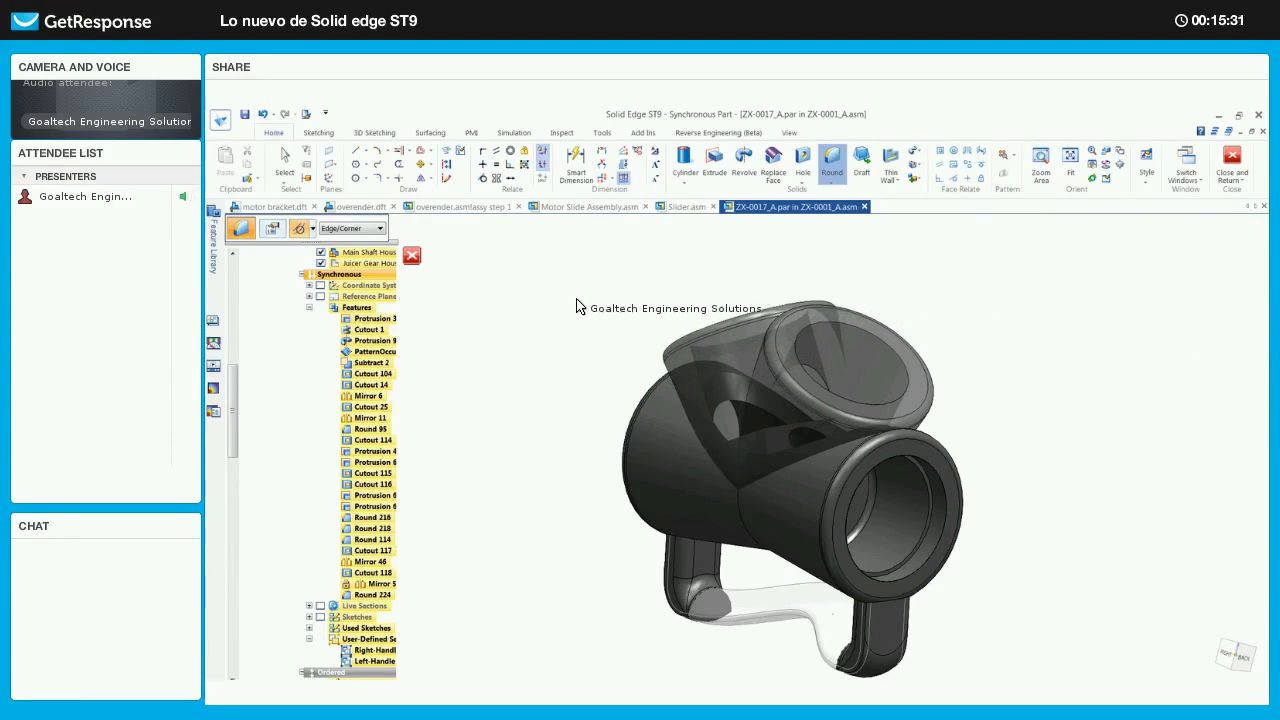
key(Escape)
- Unite the main shaft housing body and the juicer gear housing body with a Boolean Union
mouse_move(629, 297)
middle_down()
mouse_move(620, 306)
mouse_move(623, 286)
middle_up()
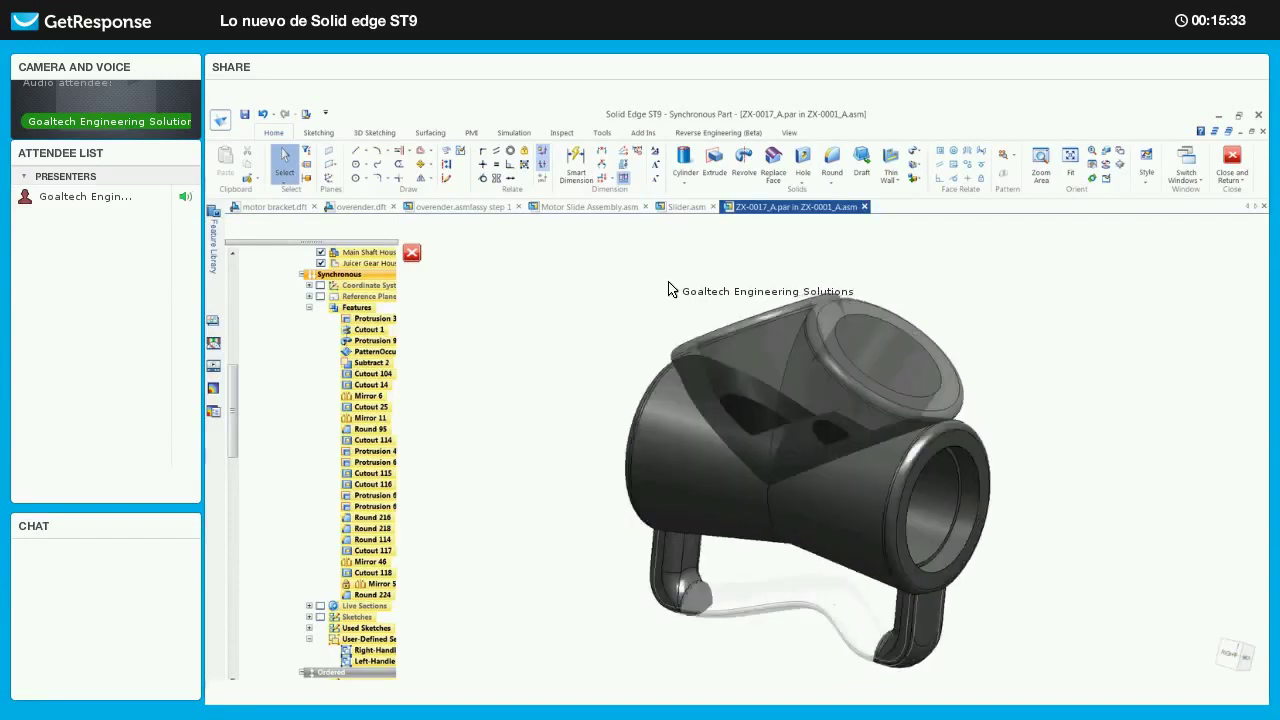
click(915, 179)
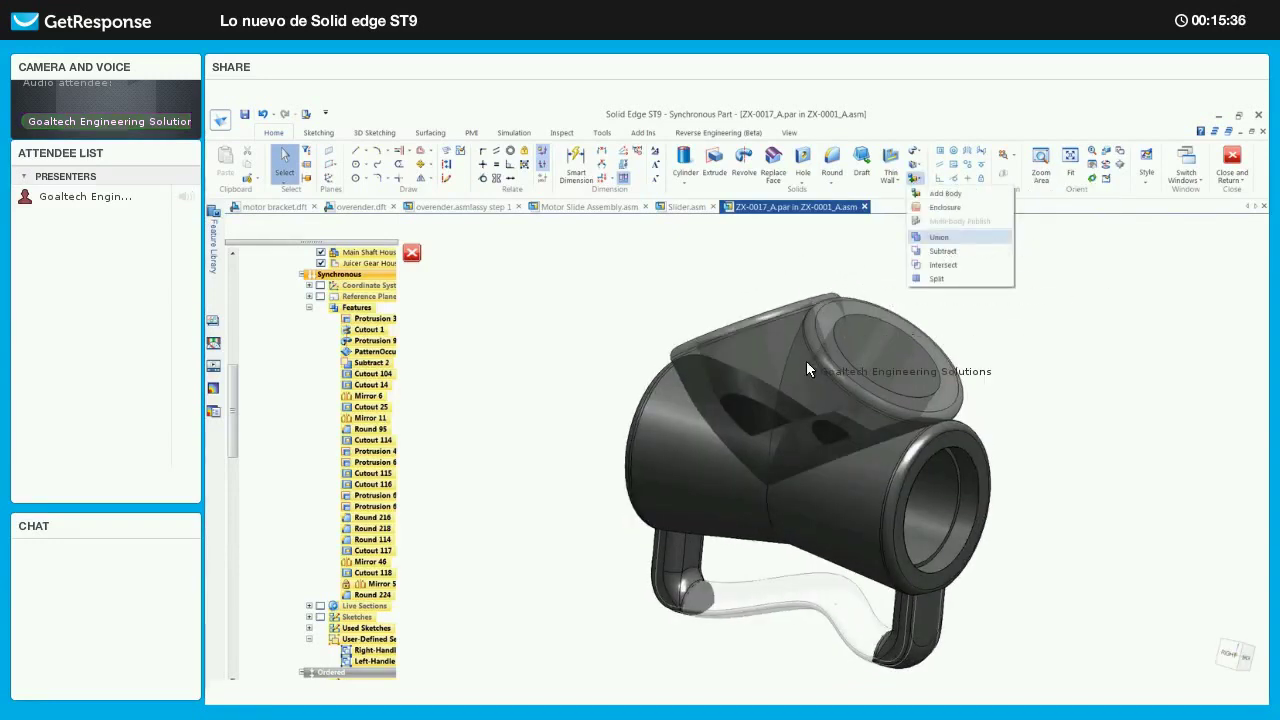
click(755, 368)
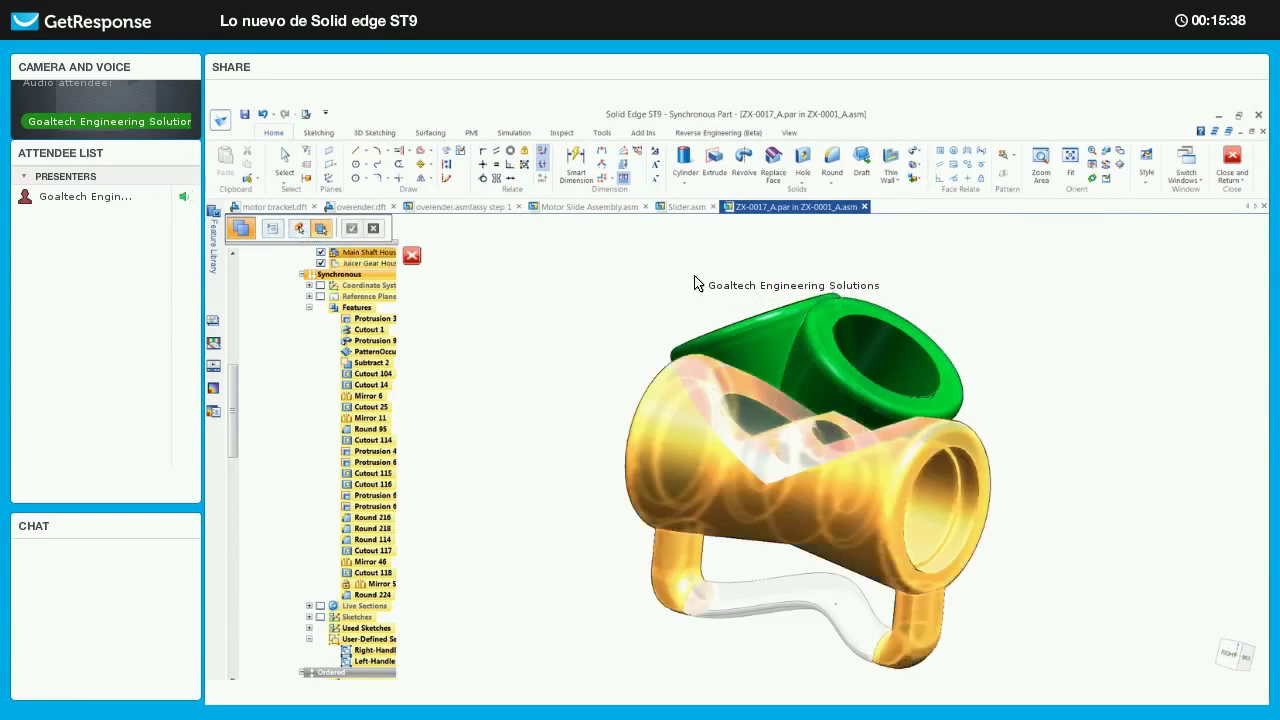
right_click(697, 284)
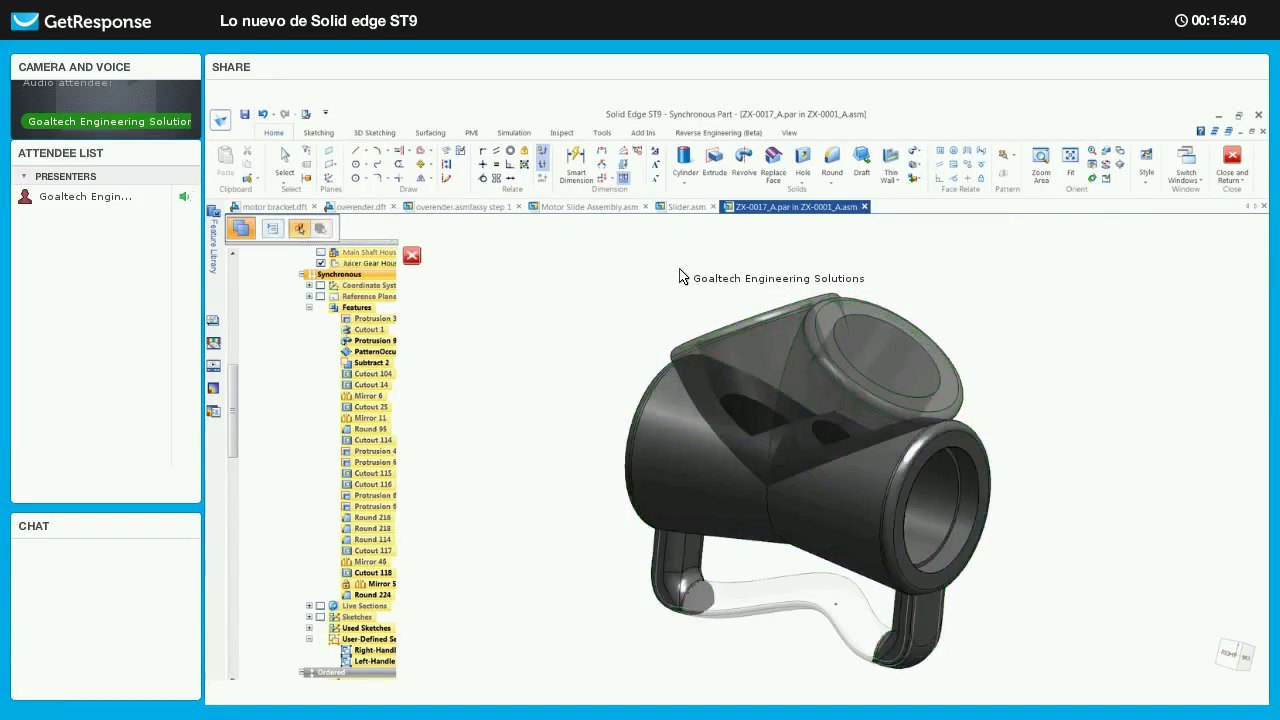
middle_drag(668, 262, 1109, 280)
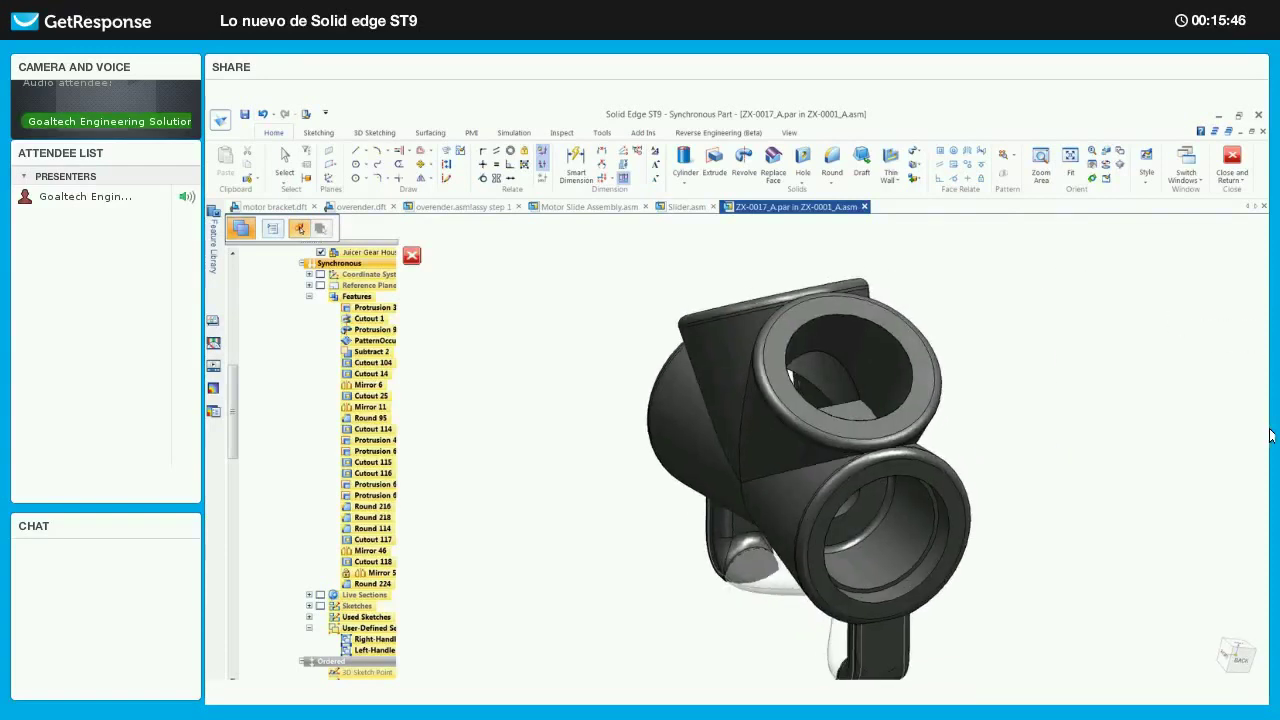
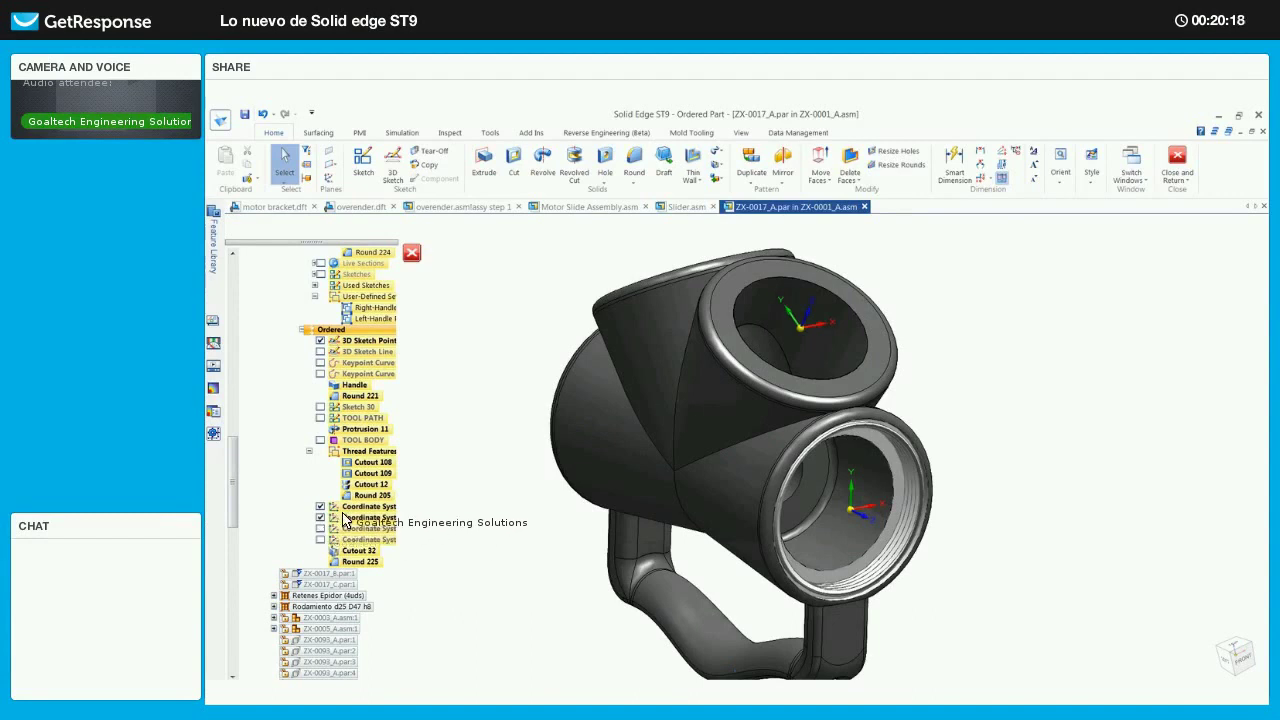
- Duplicate the Thread Features group's three cutouts and round from the front bore's coordinate system to the coordinate systems of the other three openings
click(376, 464)
shift+click(370, 496)
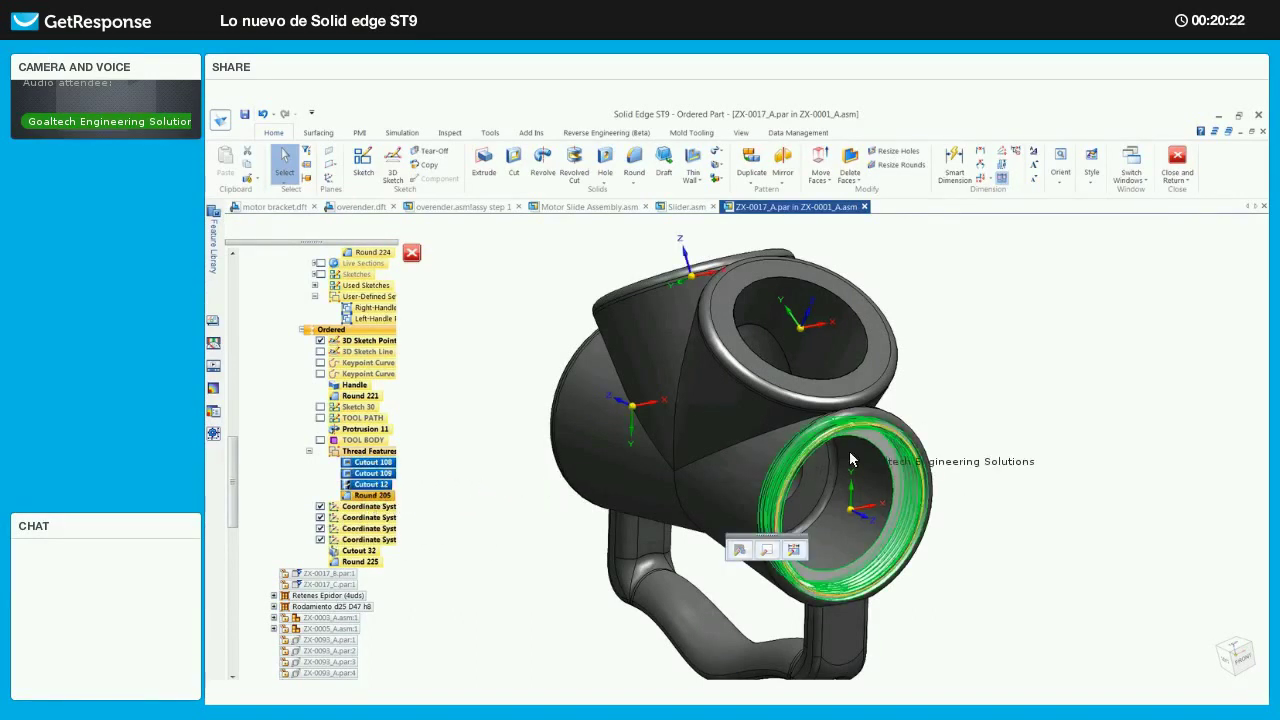
click(751, 162)
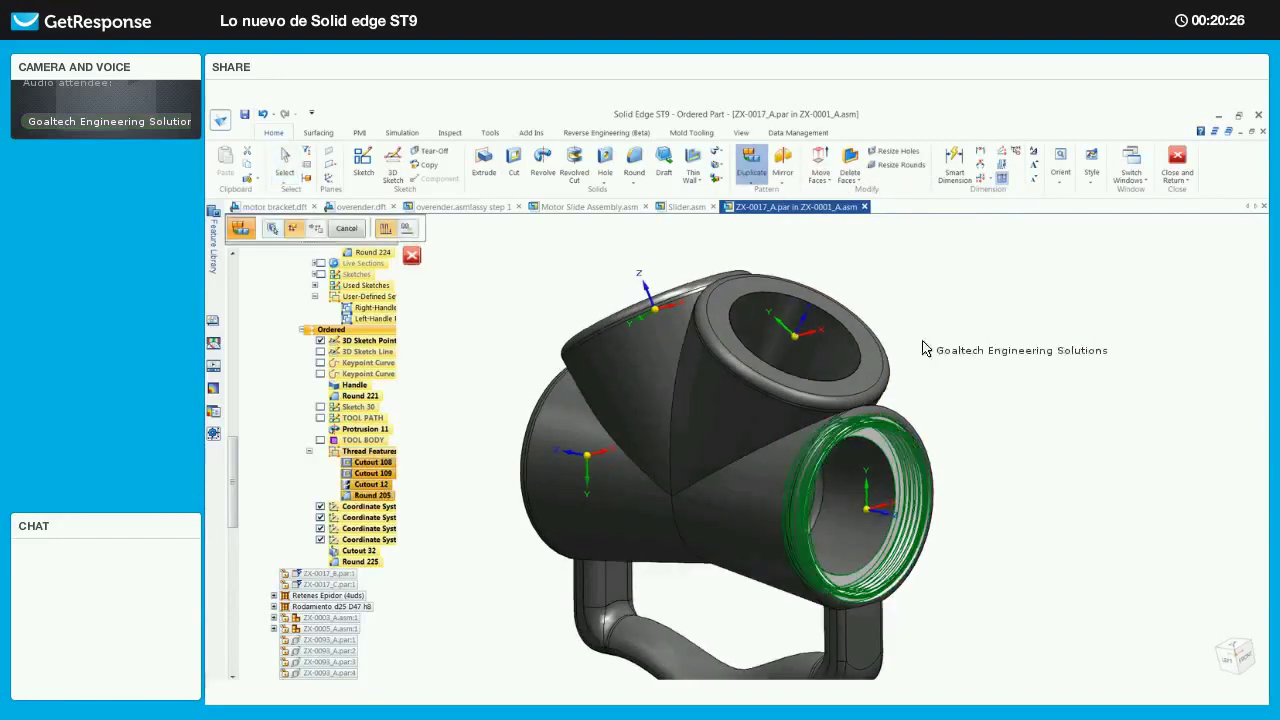
click(886, 477)
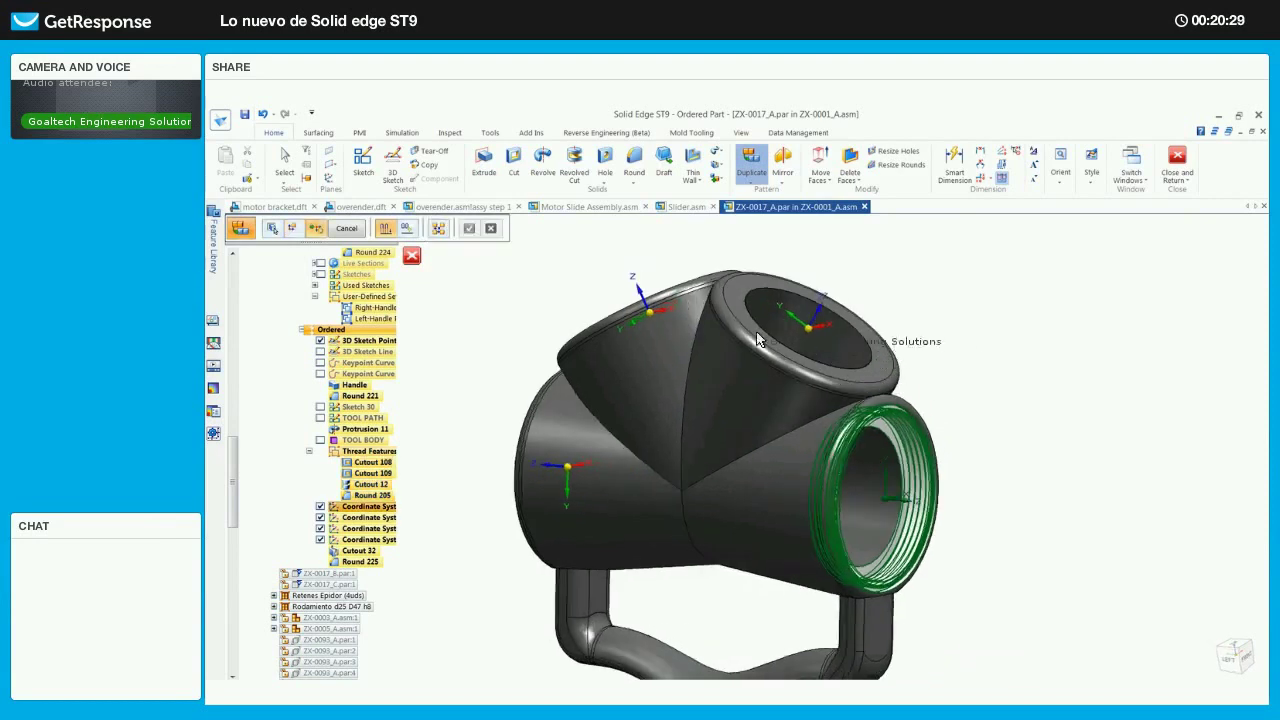
click(648, 318)
click(569, 470)
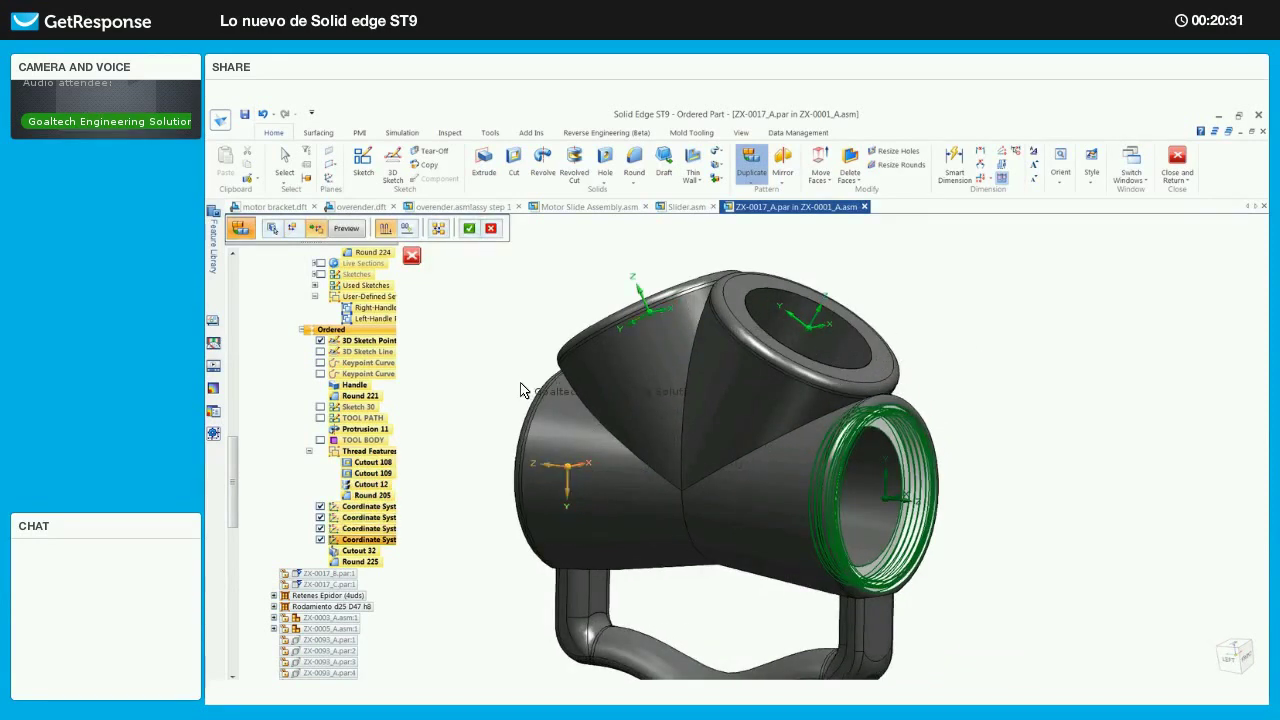
middle_drag(506, 335, 503, 333)
right_click(503, 333)
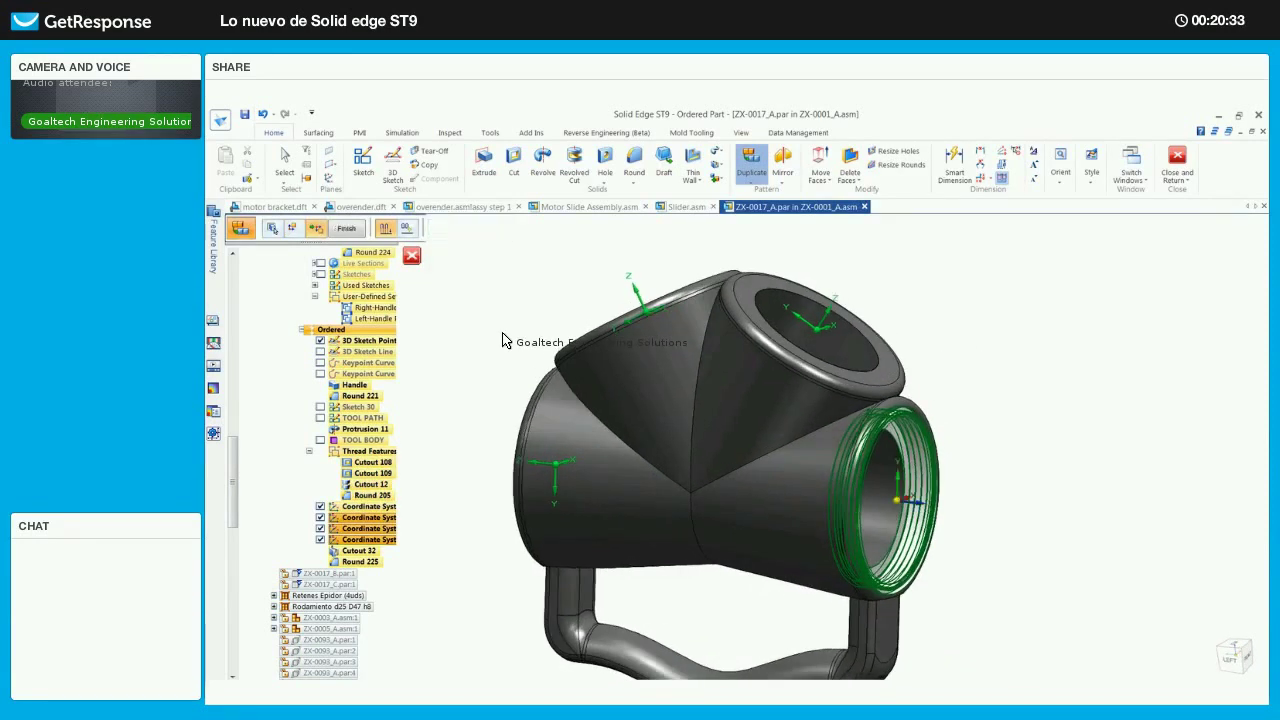
click(346, 228)
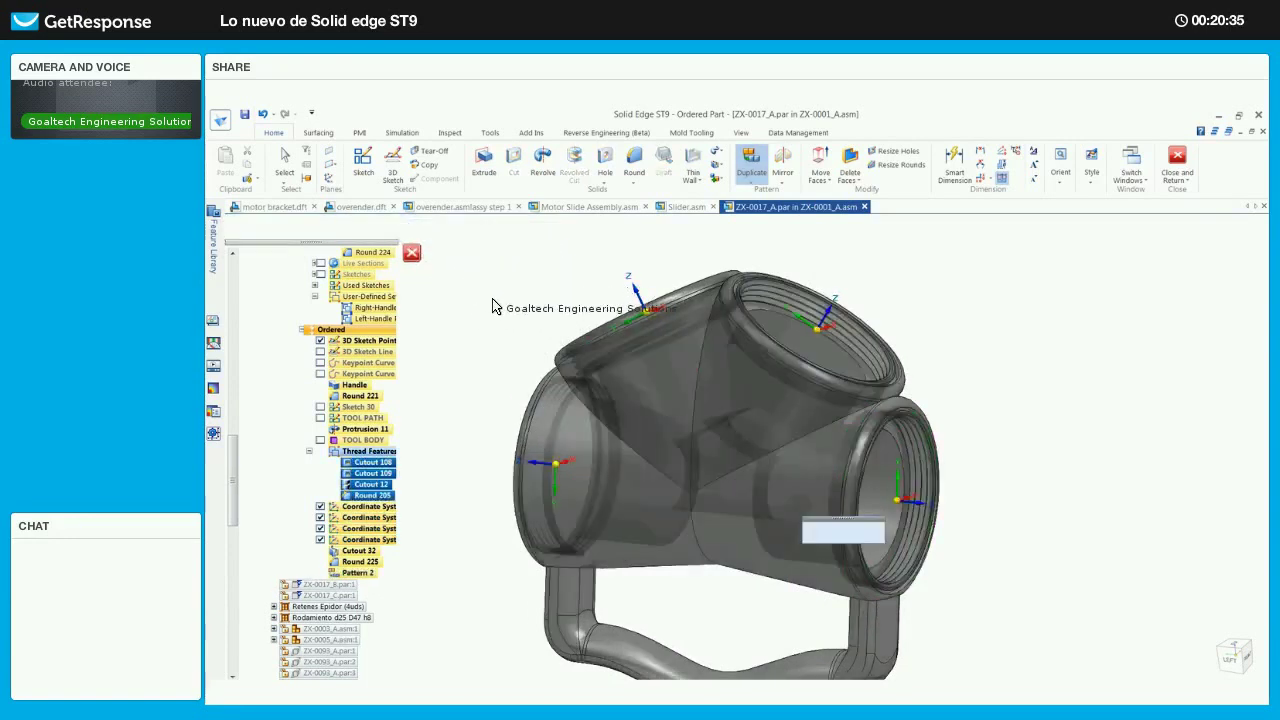
key(Escape)
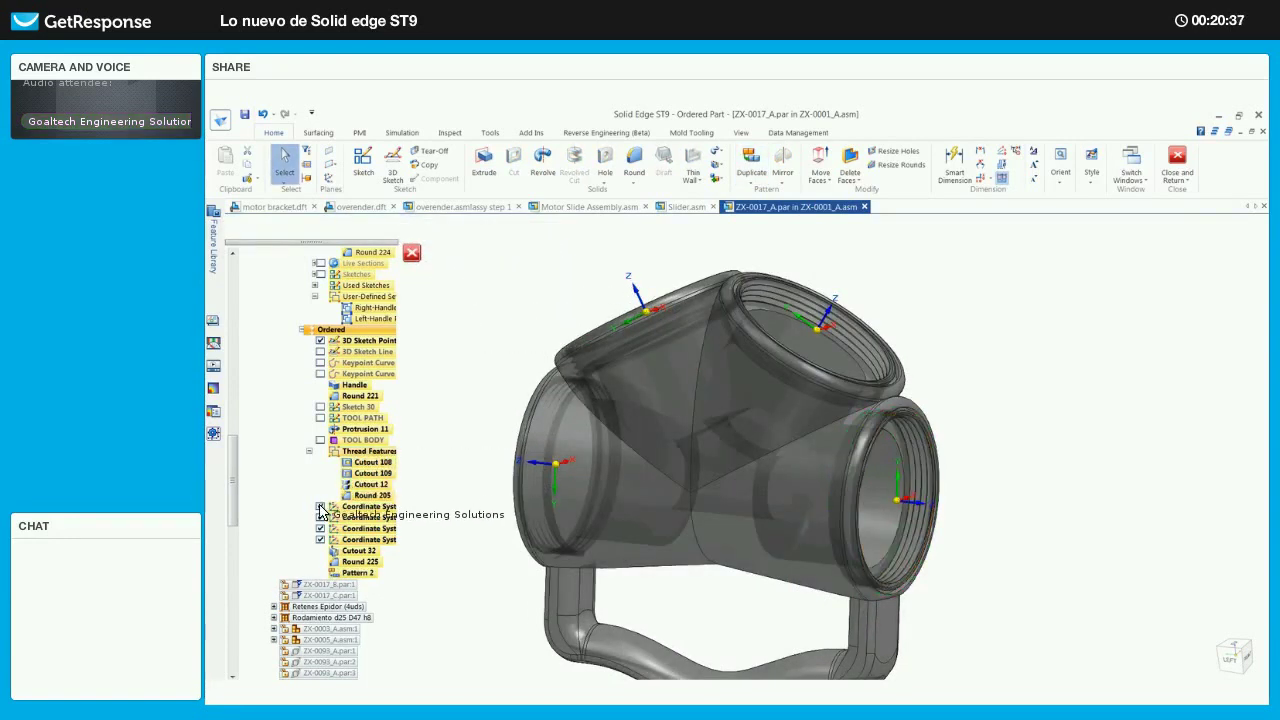
- Hide the four coordinate systems at the housing openings
click(320, 506)
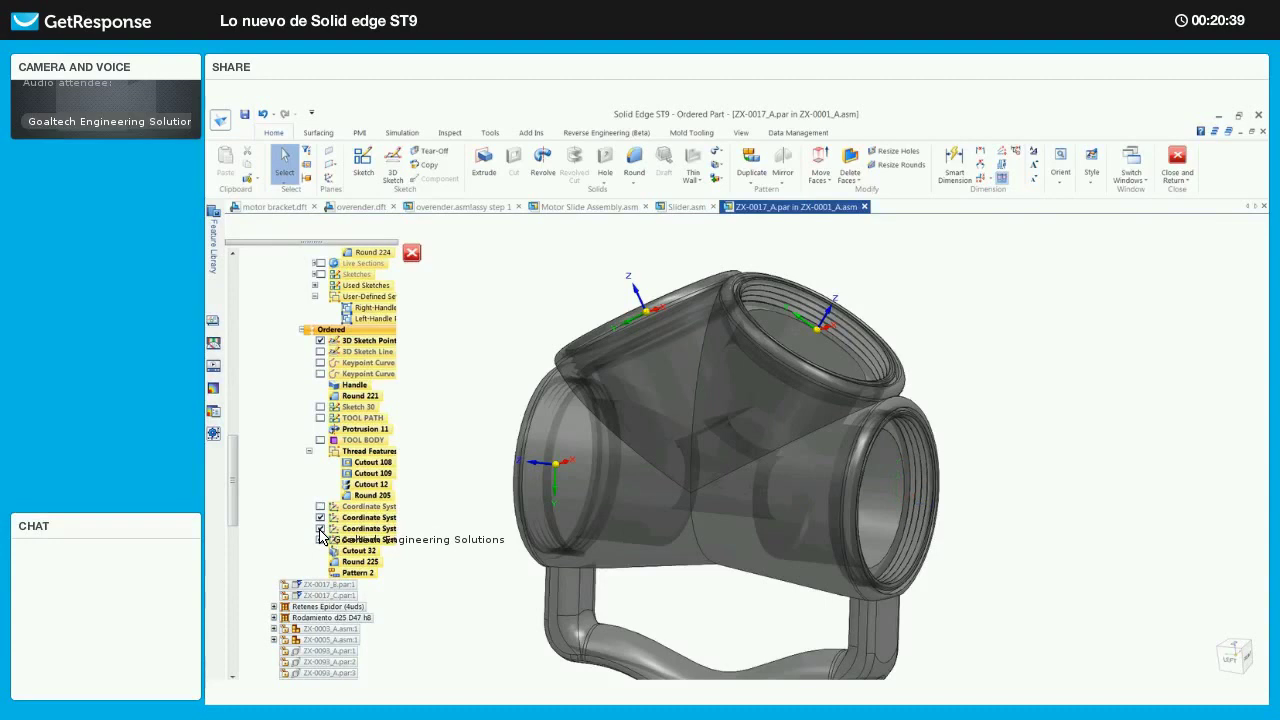
click(320, 517)
click(320, 528)
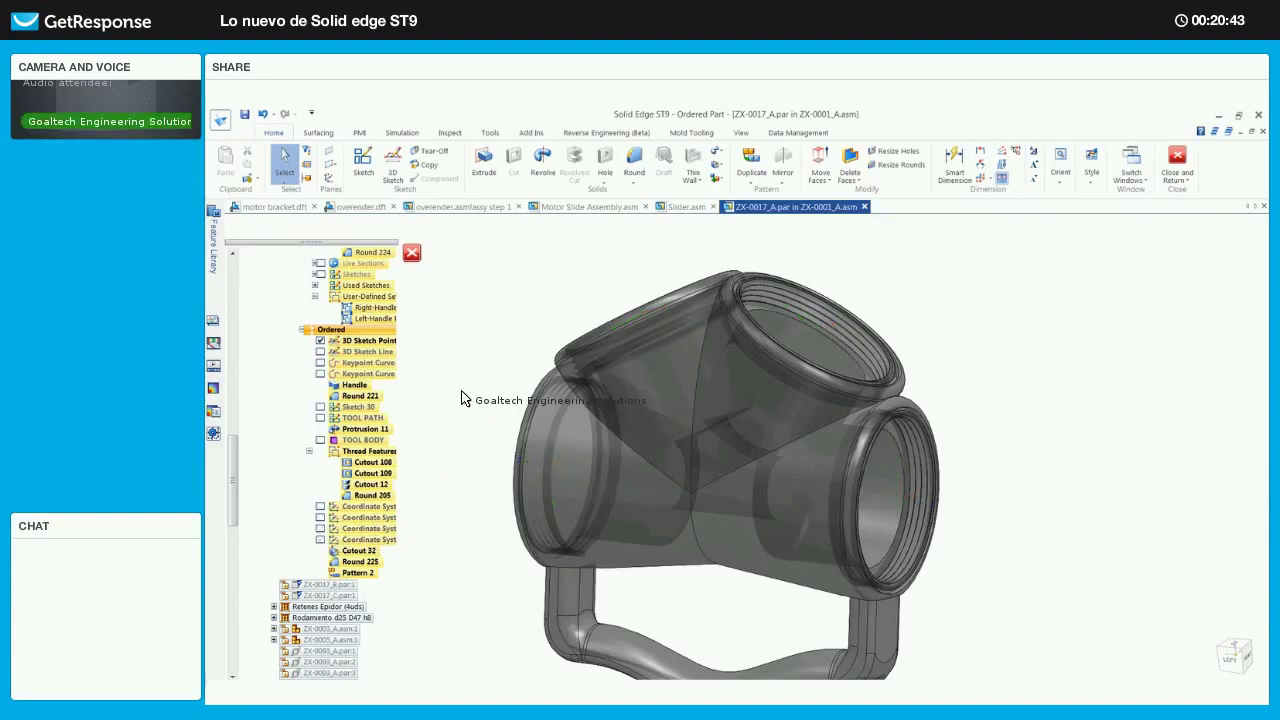
- Close the in-place part edit of ZX-0017_A and return to the ZX-0001_A assembly
middle_drag(461, 398, 461, 398)
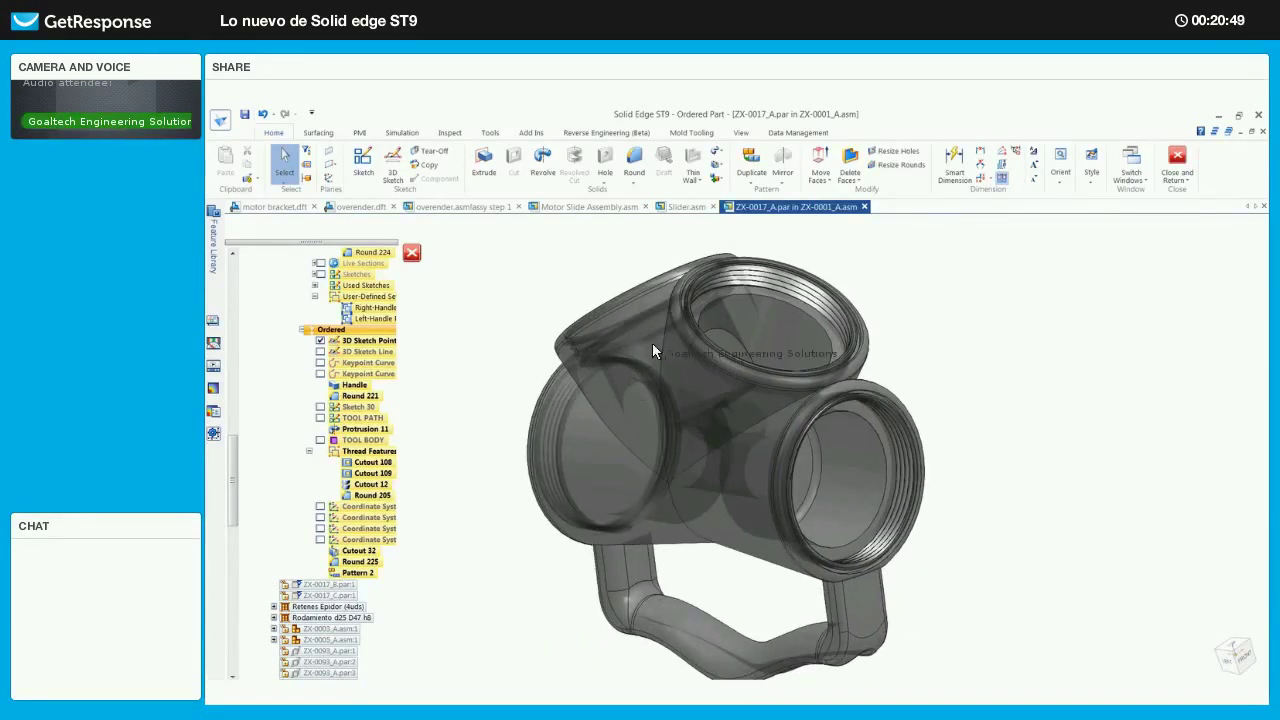
click(1177, 158)
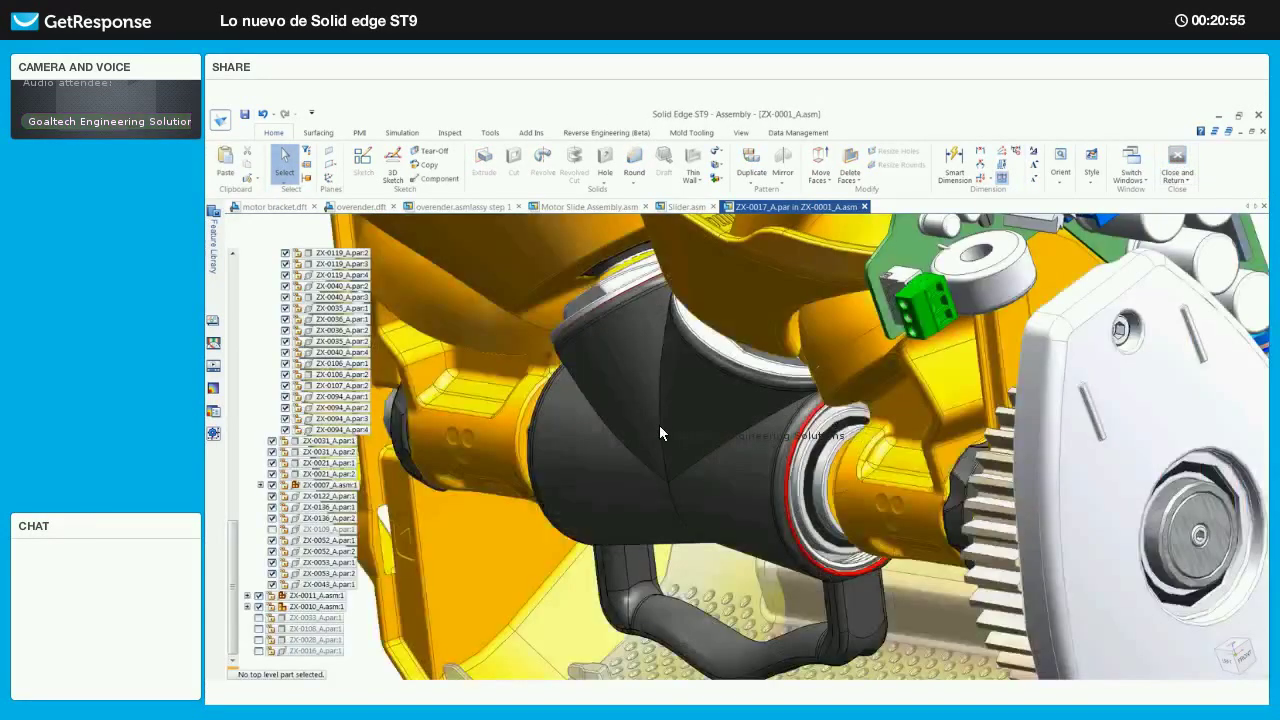
click(712, 420)
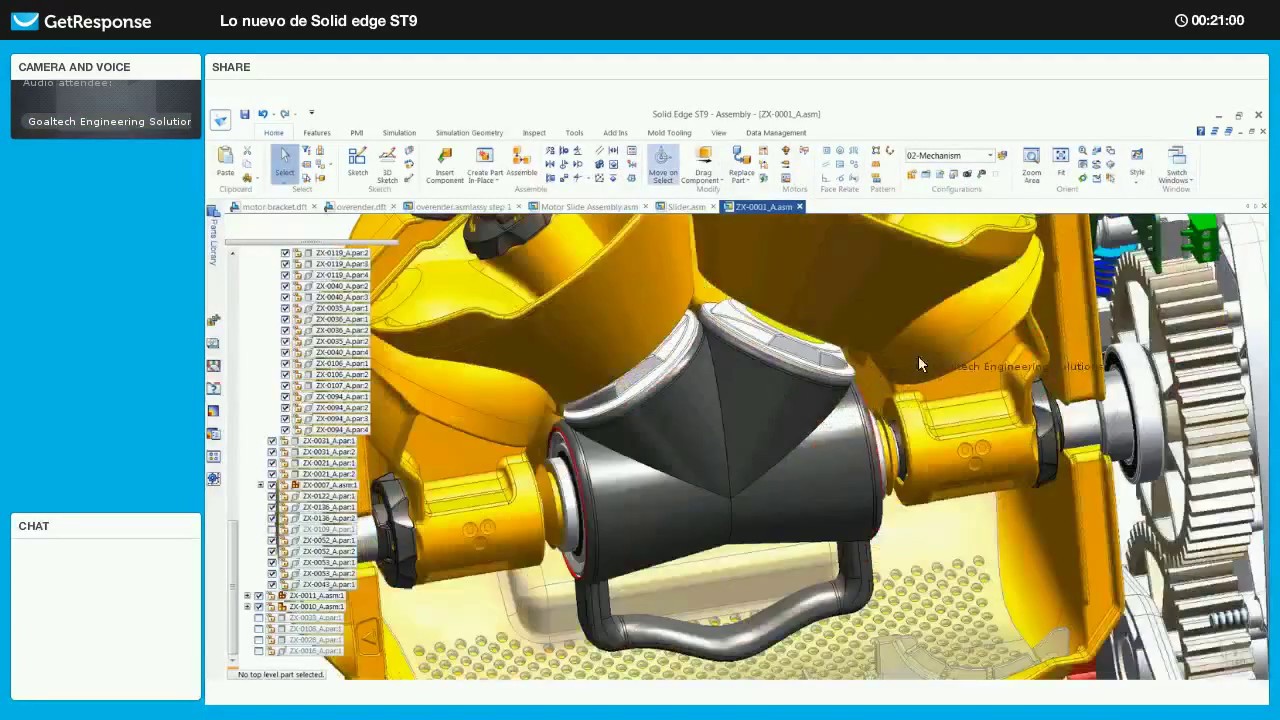
- Apply the 06-Housing display configuration to the ZX-0001_A assembly
scroll(921, 364, down, 3)
middle_drag(950, 358, 1028, 334)
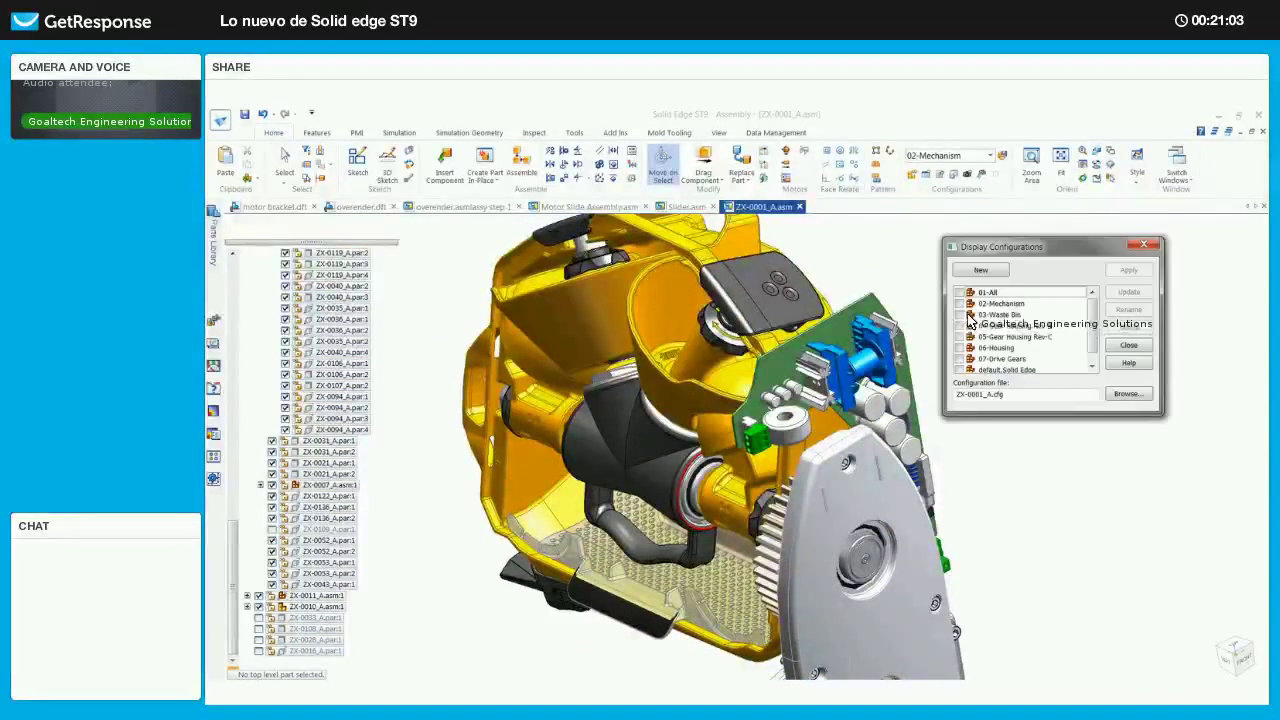
click(960, 347)
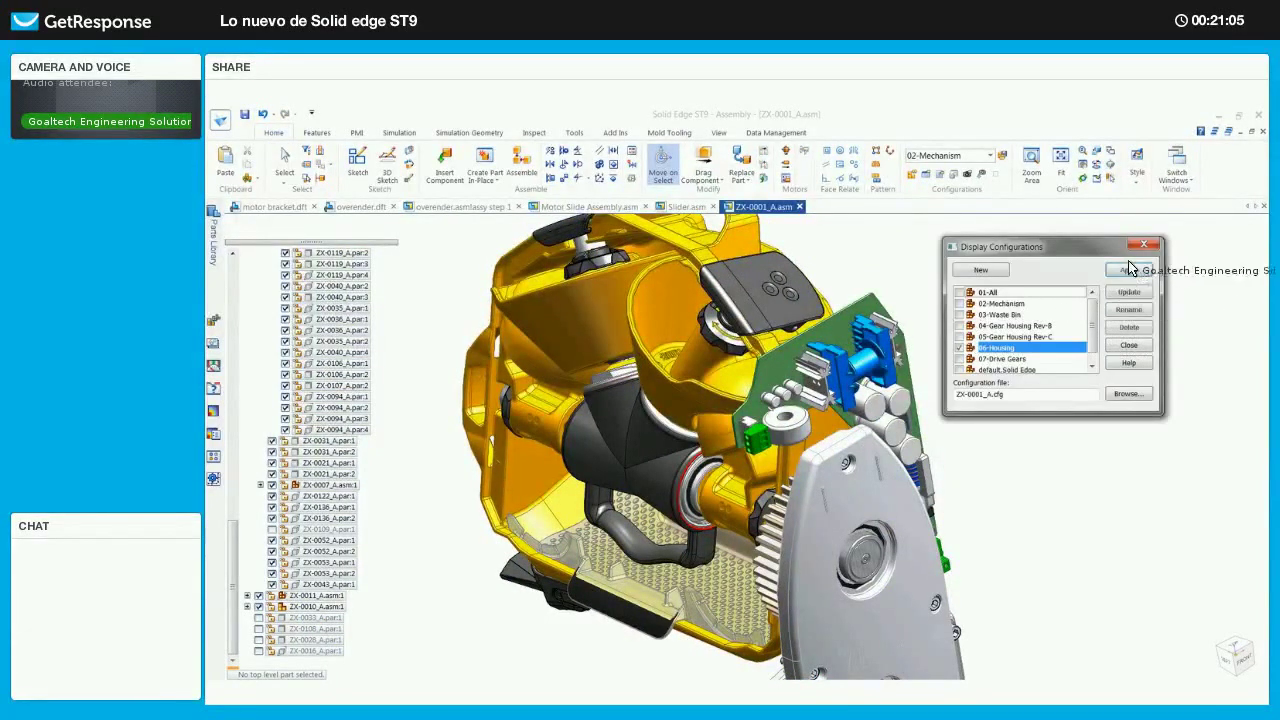
click(1145, 247)
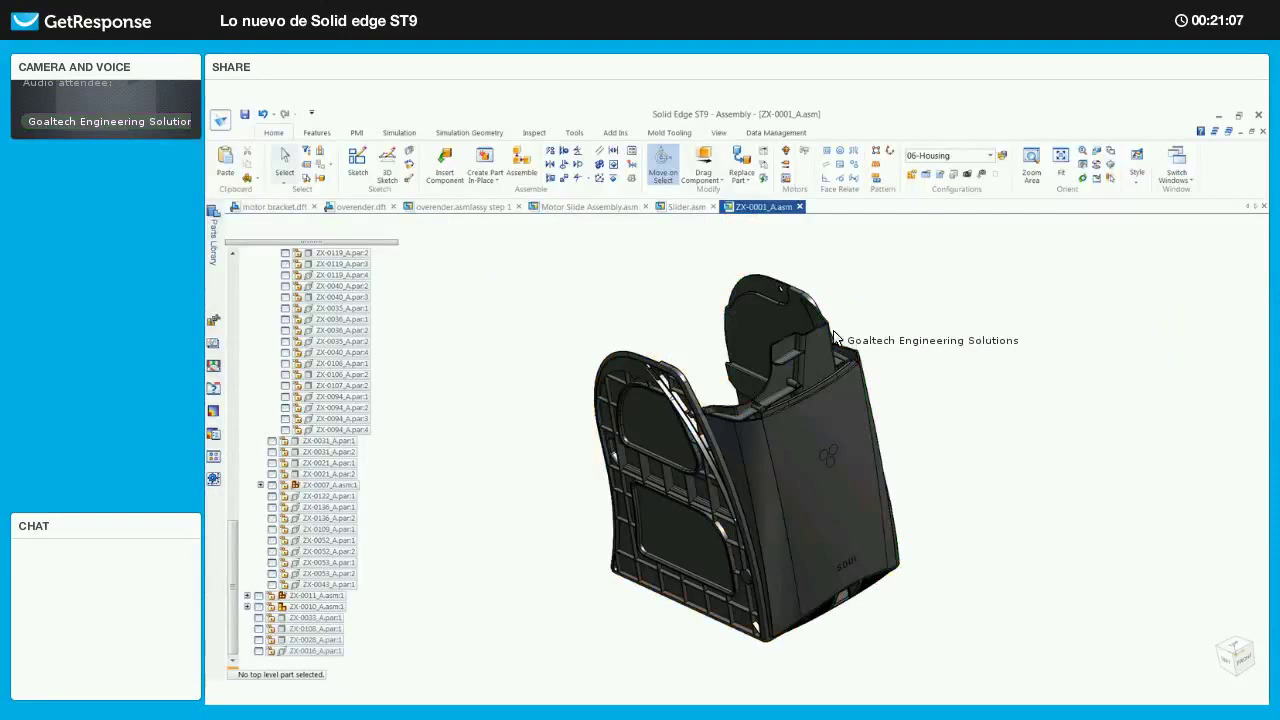
- Select all the displayed housing parts and activate them
key(ctrl+k)
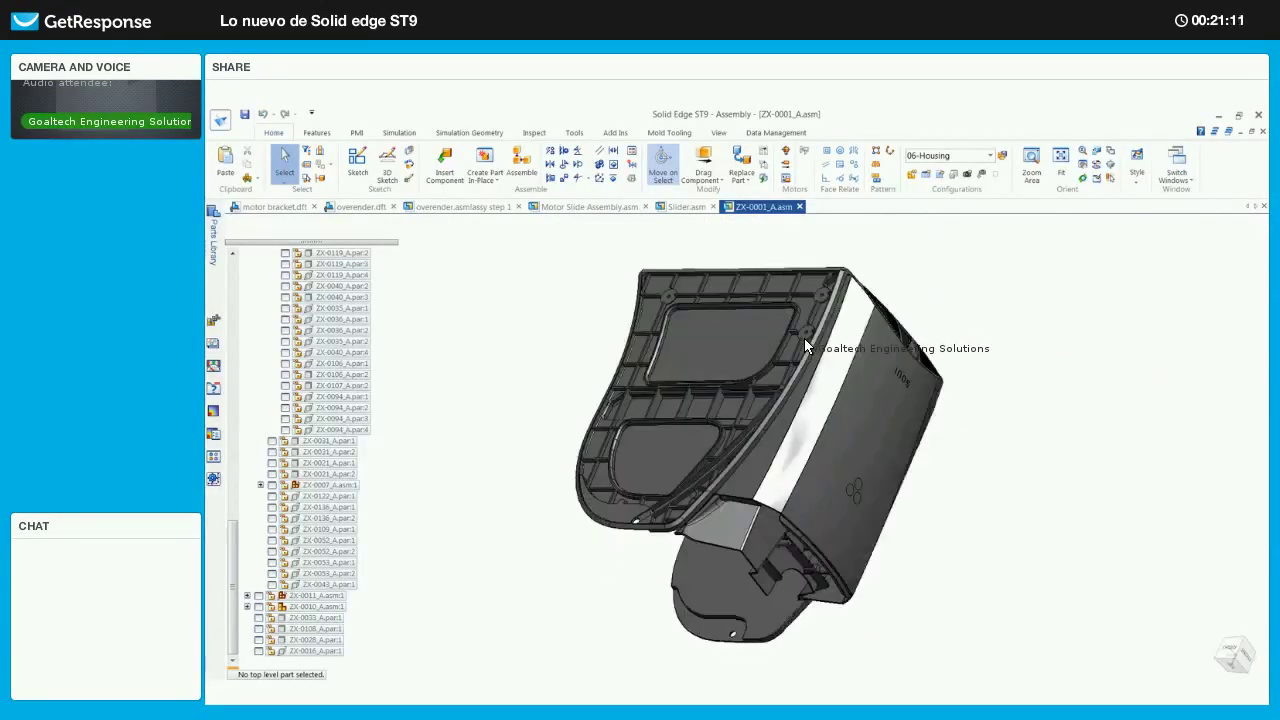
middle_drag(804, 338, 808, 340)
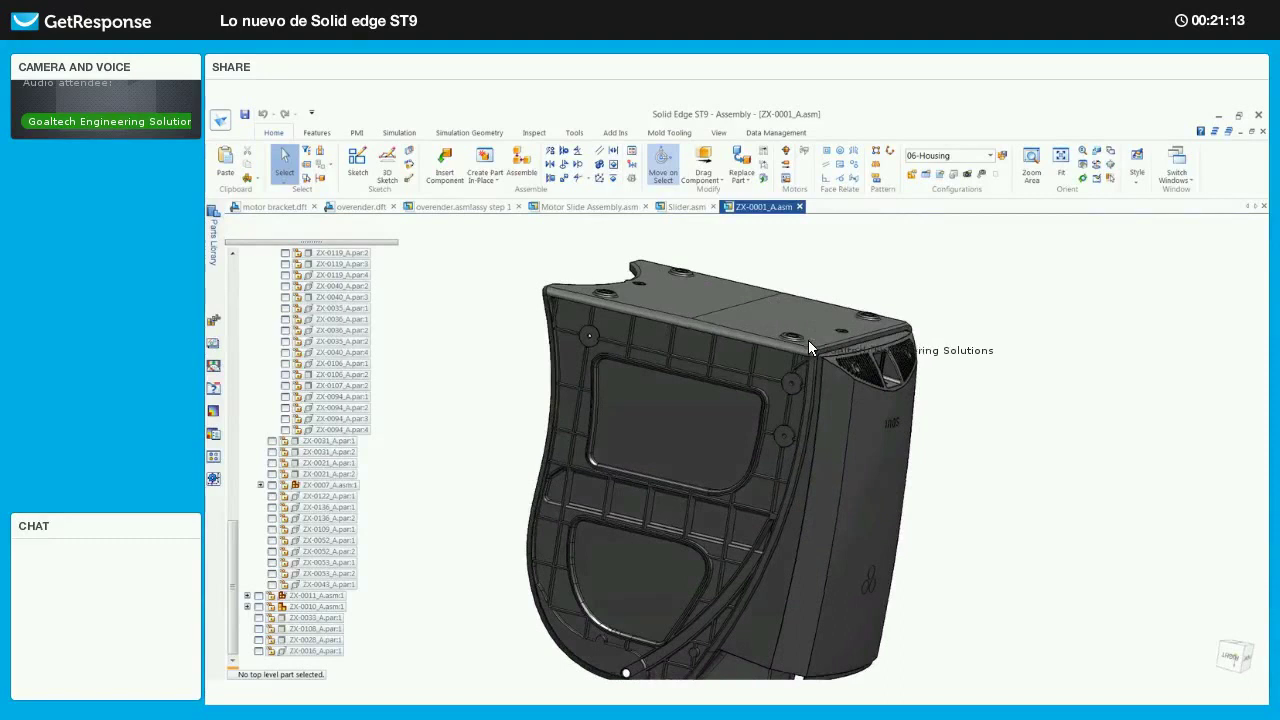
middle_drag(978, 338, 974, 342)
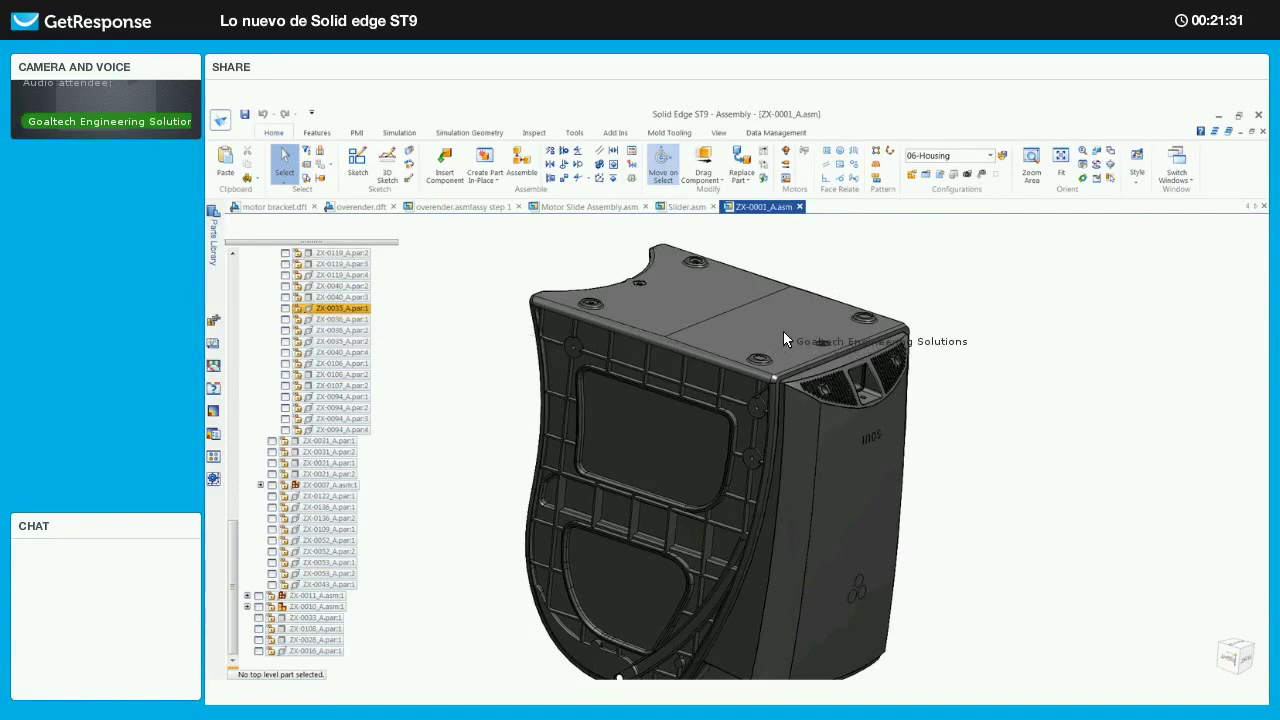
middle_drag(792, 330, 883, 388)
click(883, 388)
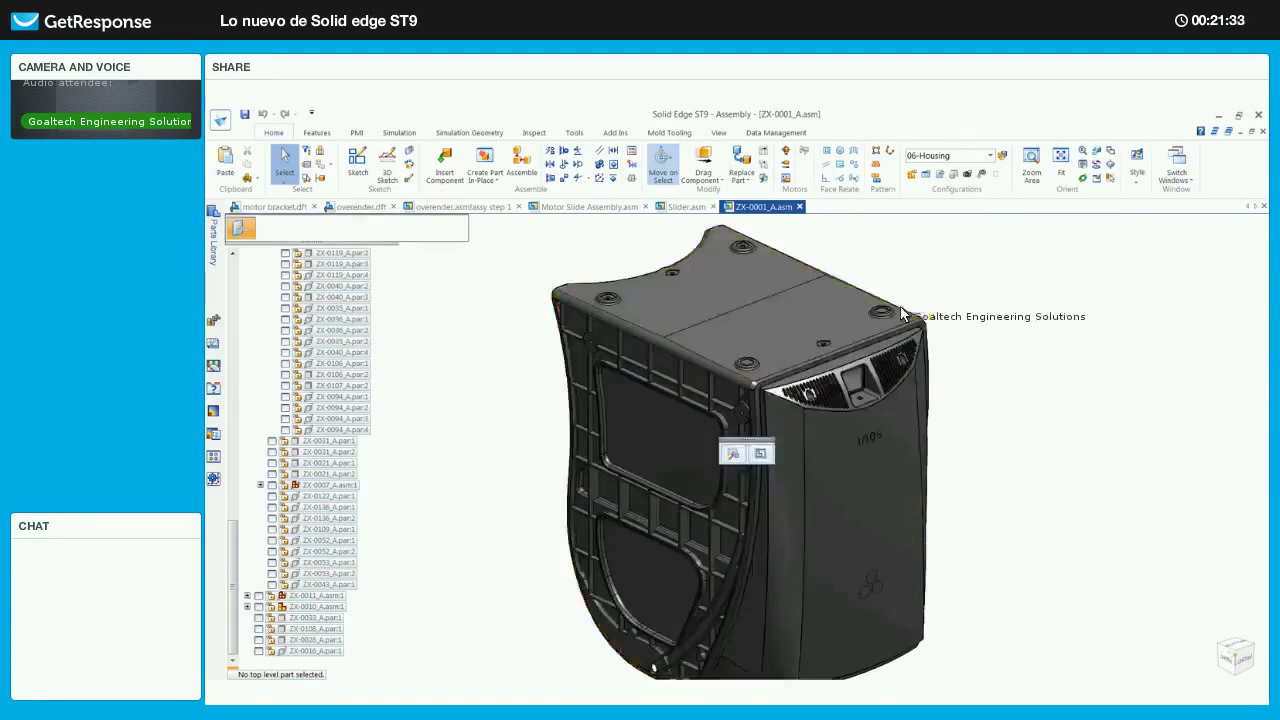
right_click(960, 370)
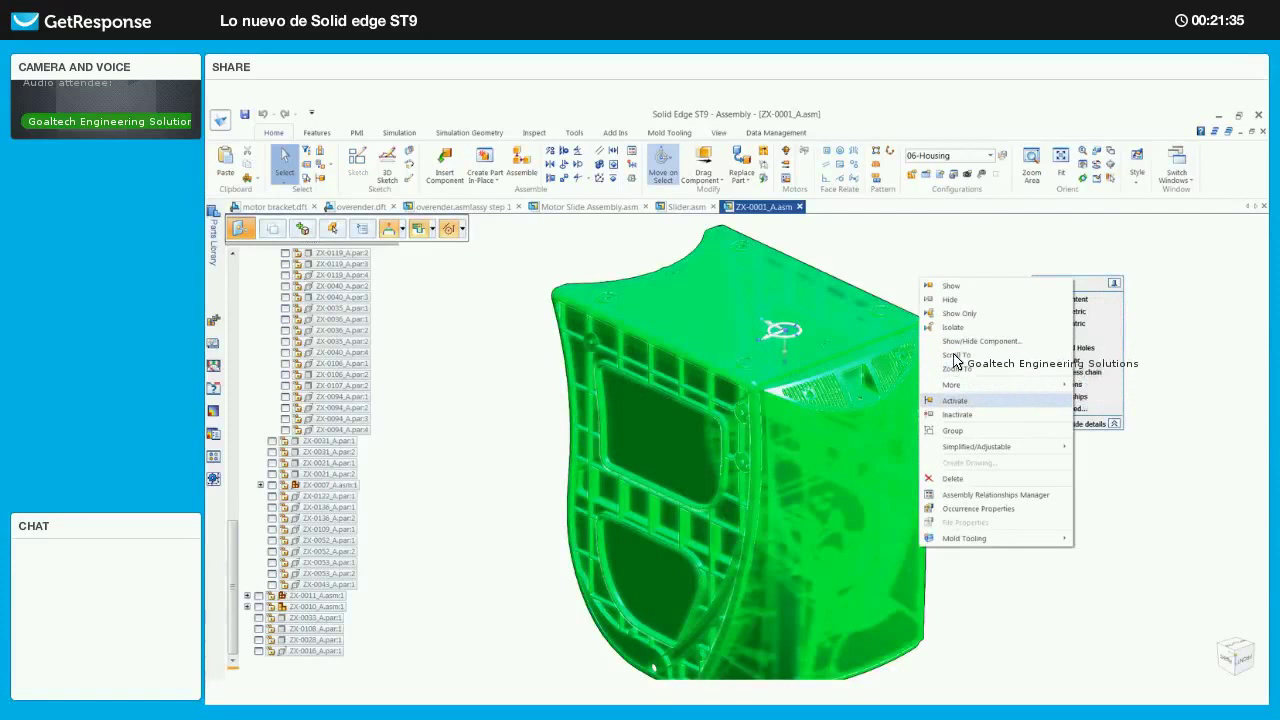
click(966, 400)
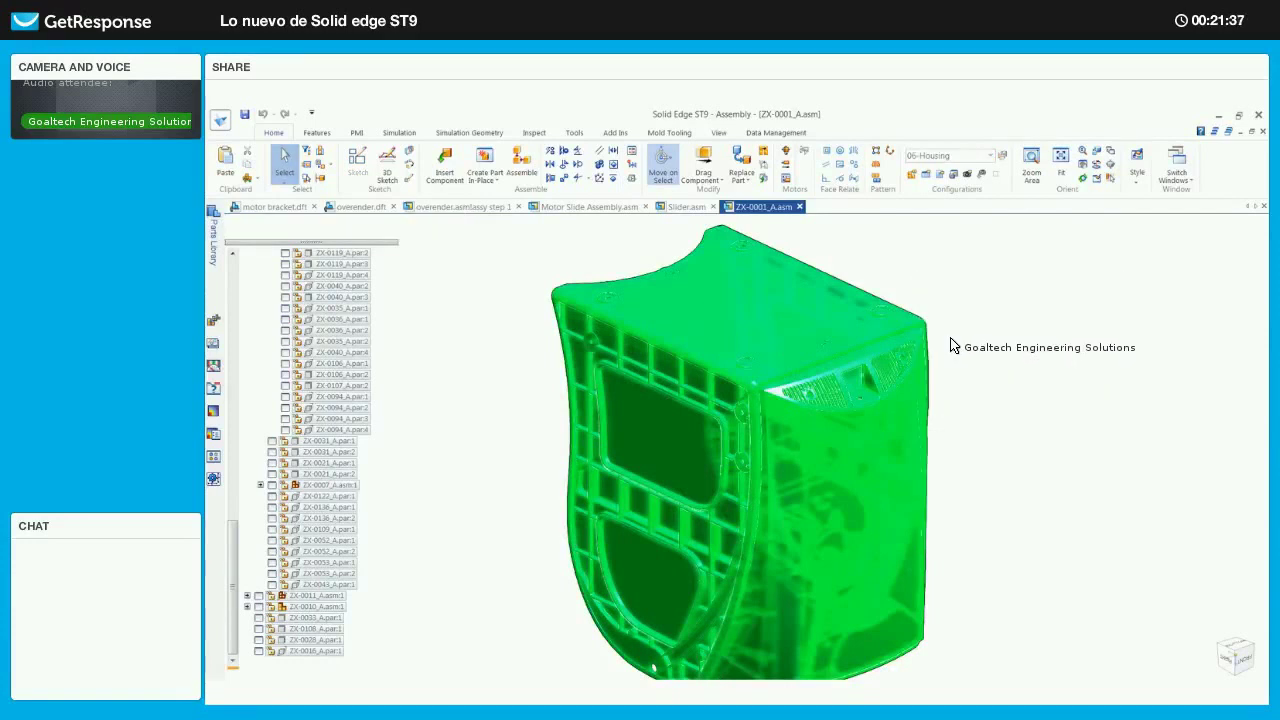
click(952, 345)
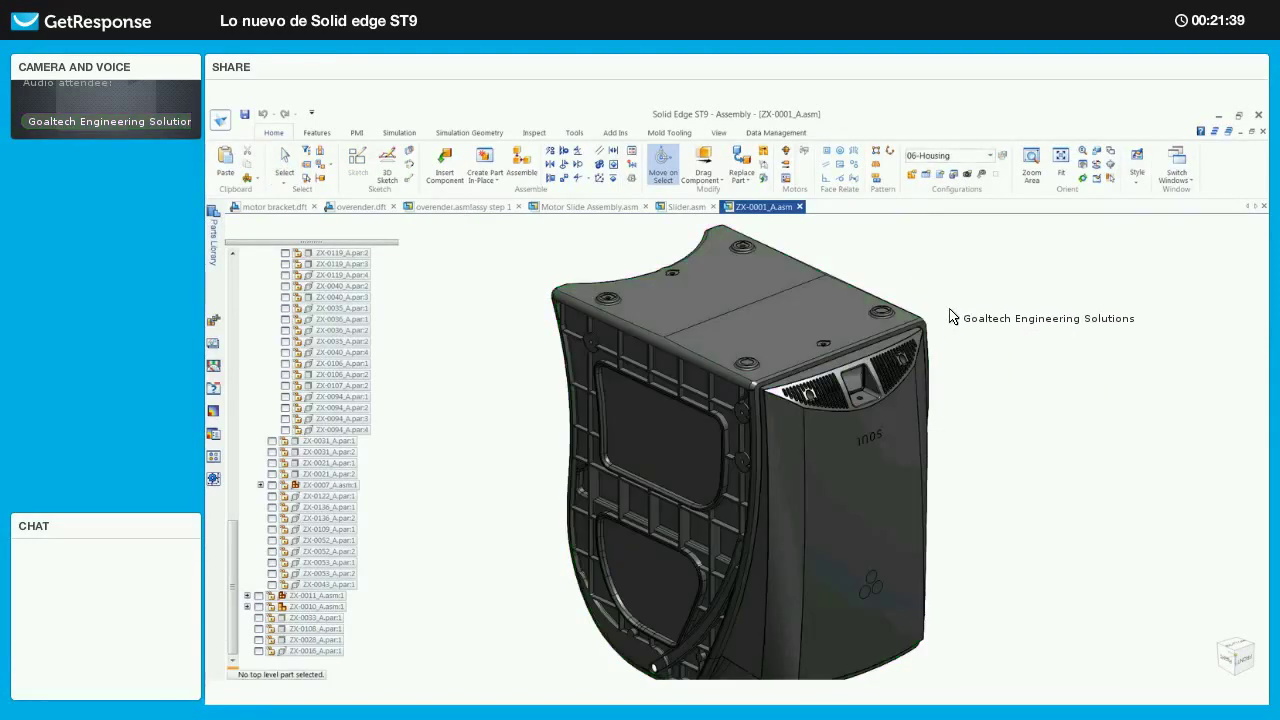
- Insert the ZX-0150_A plug part from the parts library into the assembly beside the housing
middle_drag(957, 347, 475, 215)
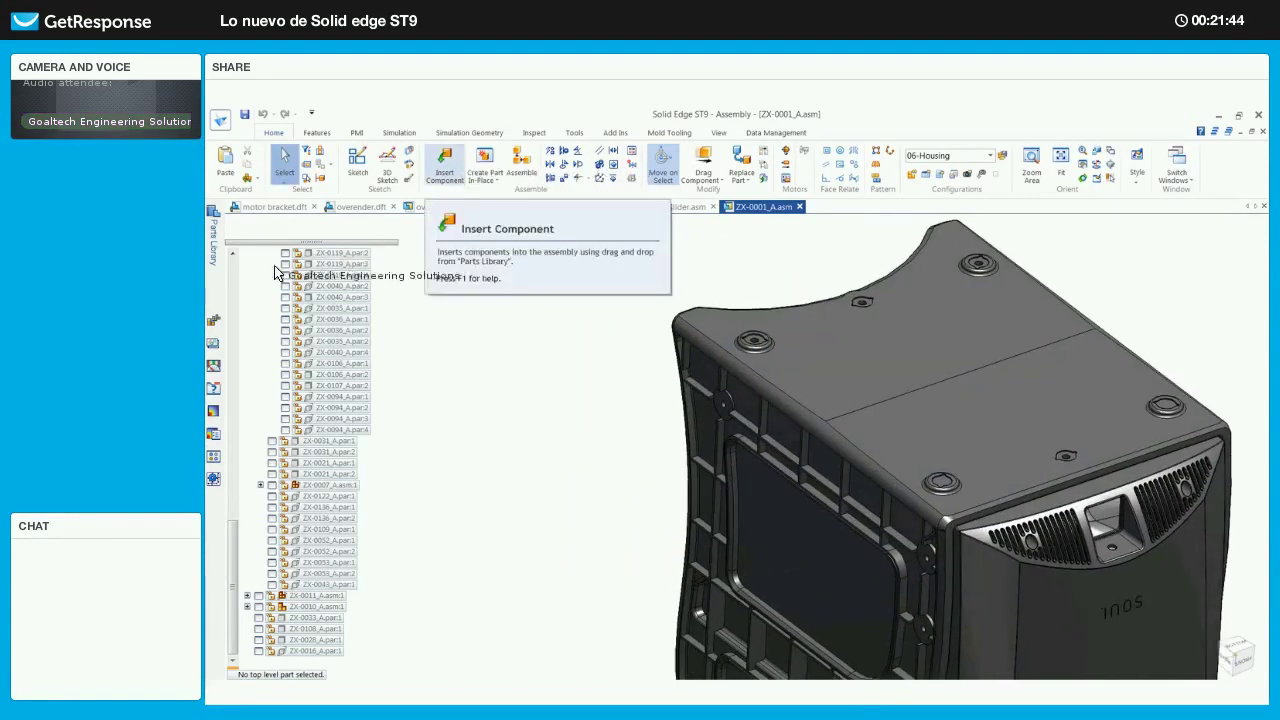
click(444, 165)
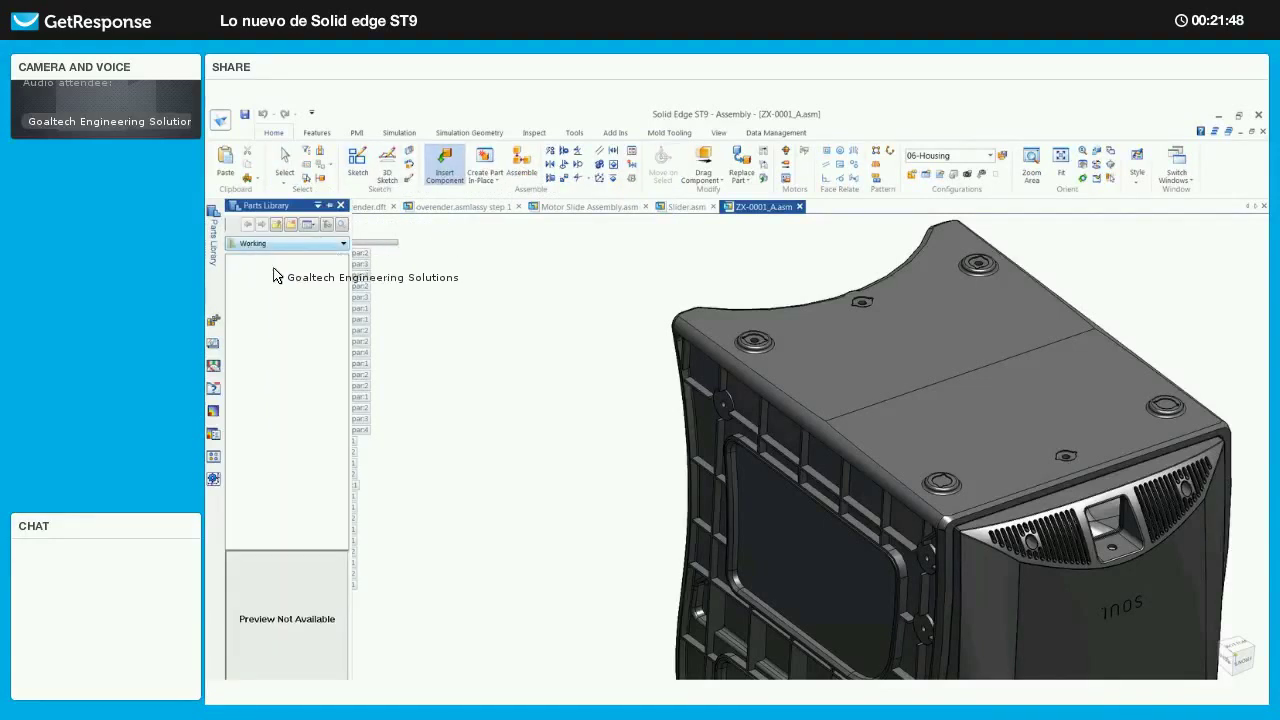
drag(544, 290, 546, 289)
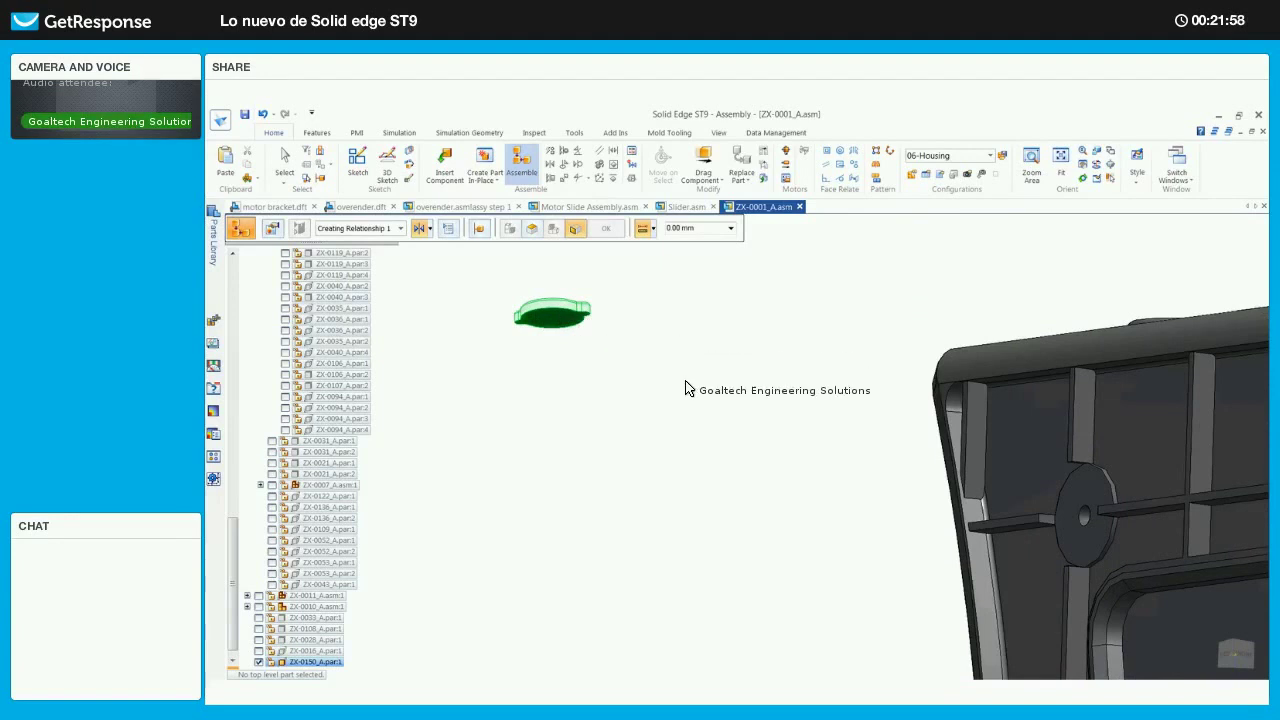
- Assemble the plug into the corner foot recess of the housing, seating it flat, centring it and aligning its side tab with the notch
middle_drag(684, 384, 728, 460)
click(737, 455)
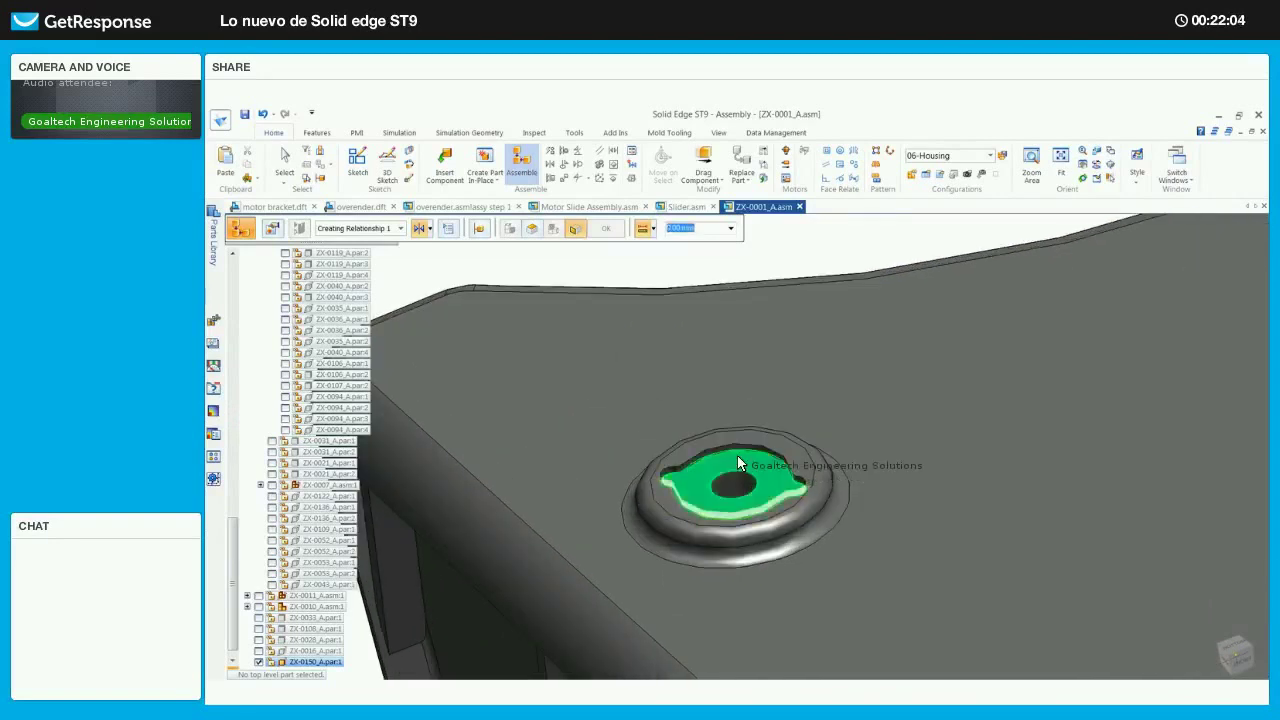
click(799, 472)
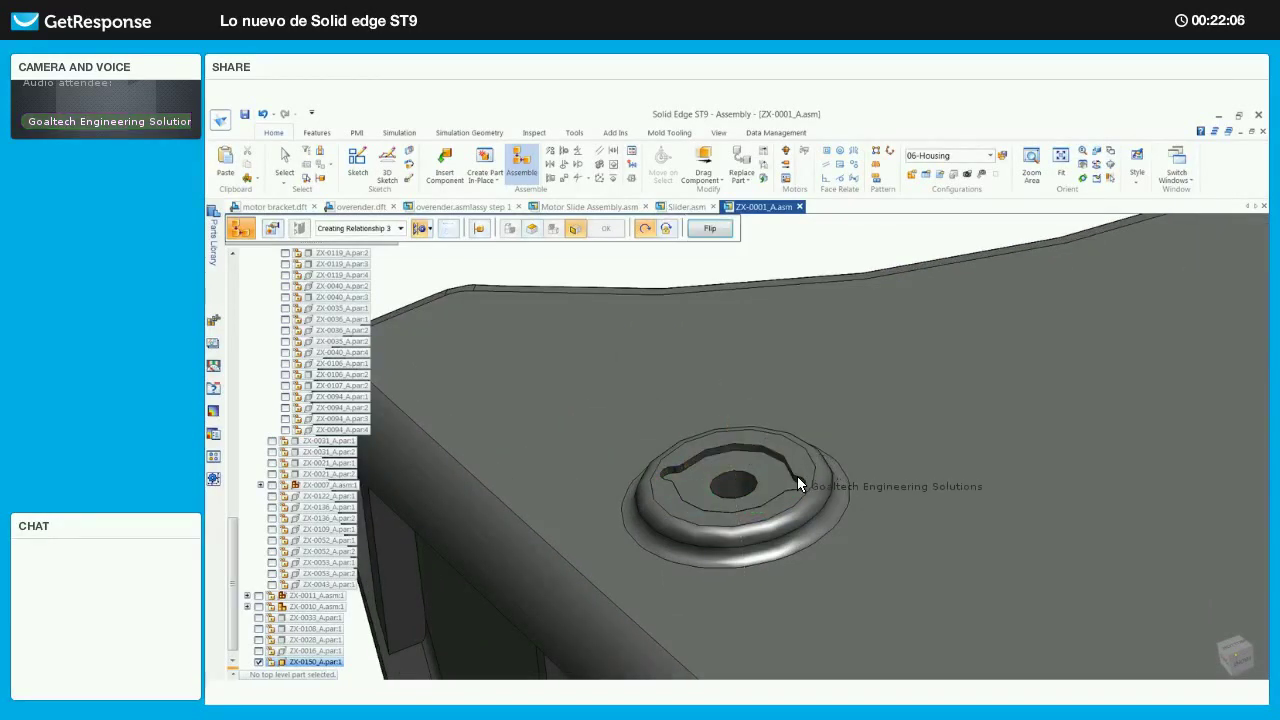
scroll(801, 480, up, 2)
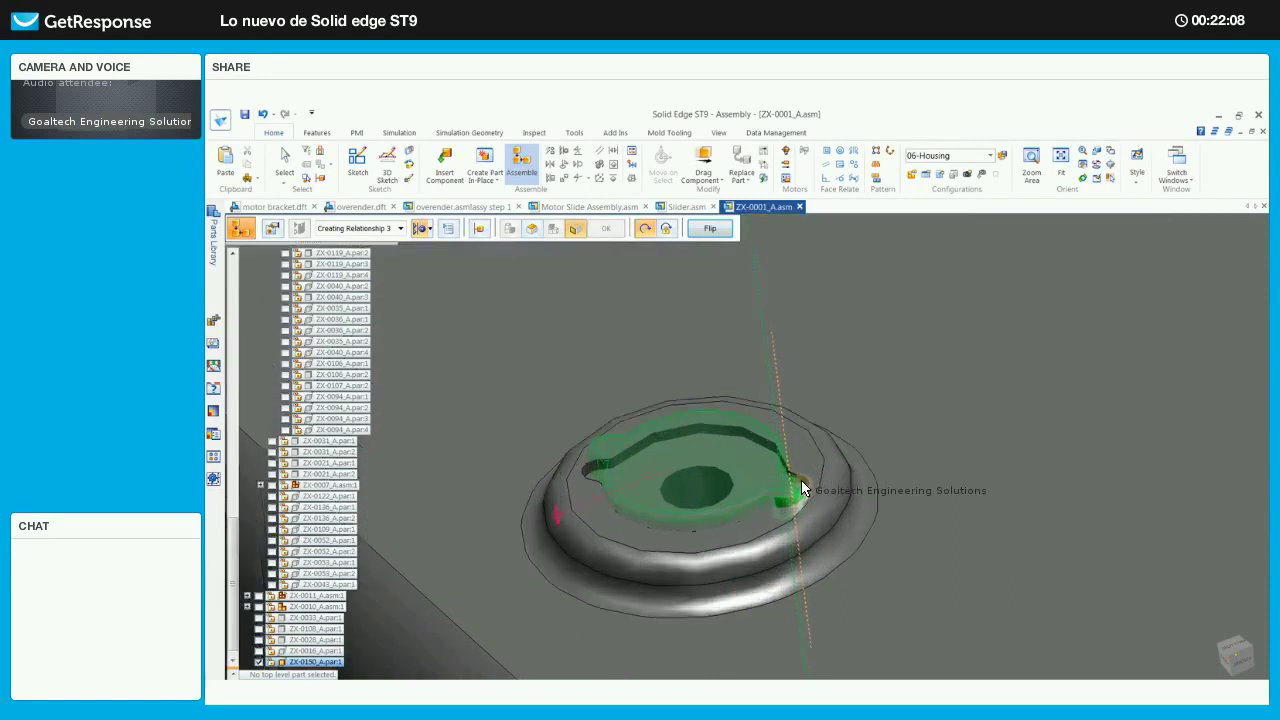
click(801, 480)
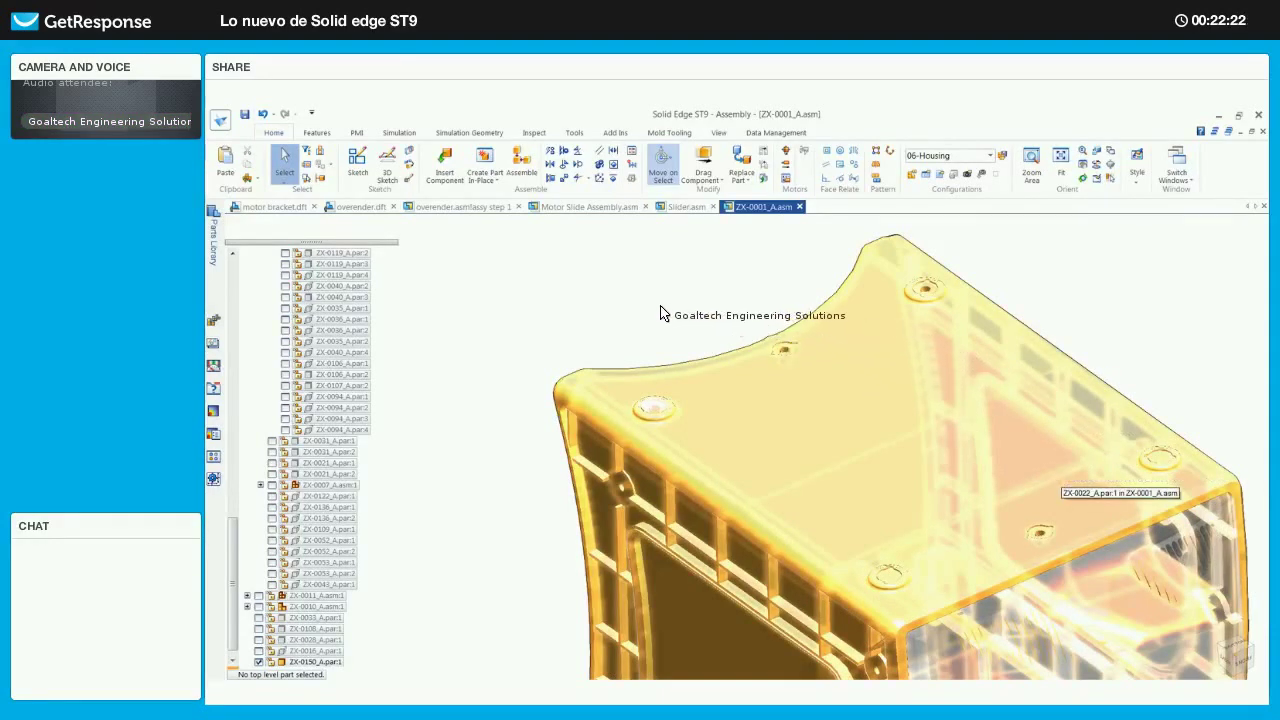
- Show the sketches of all components in the housing assembly
shift+middle_drag(660, 306, 603, 298)
right_click(602, 298)
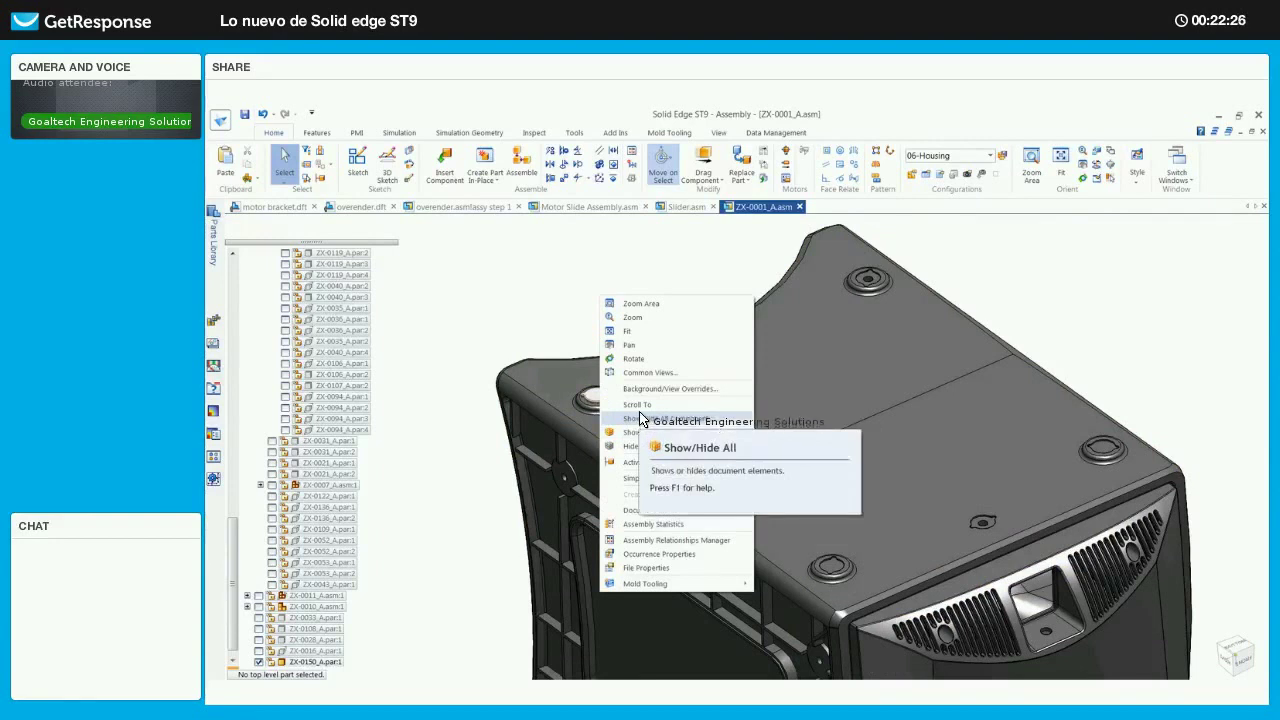
click(640, 416)
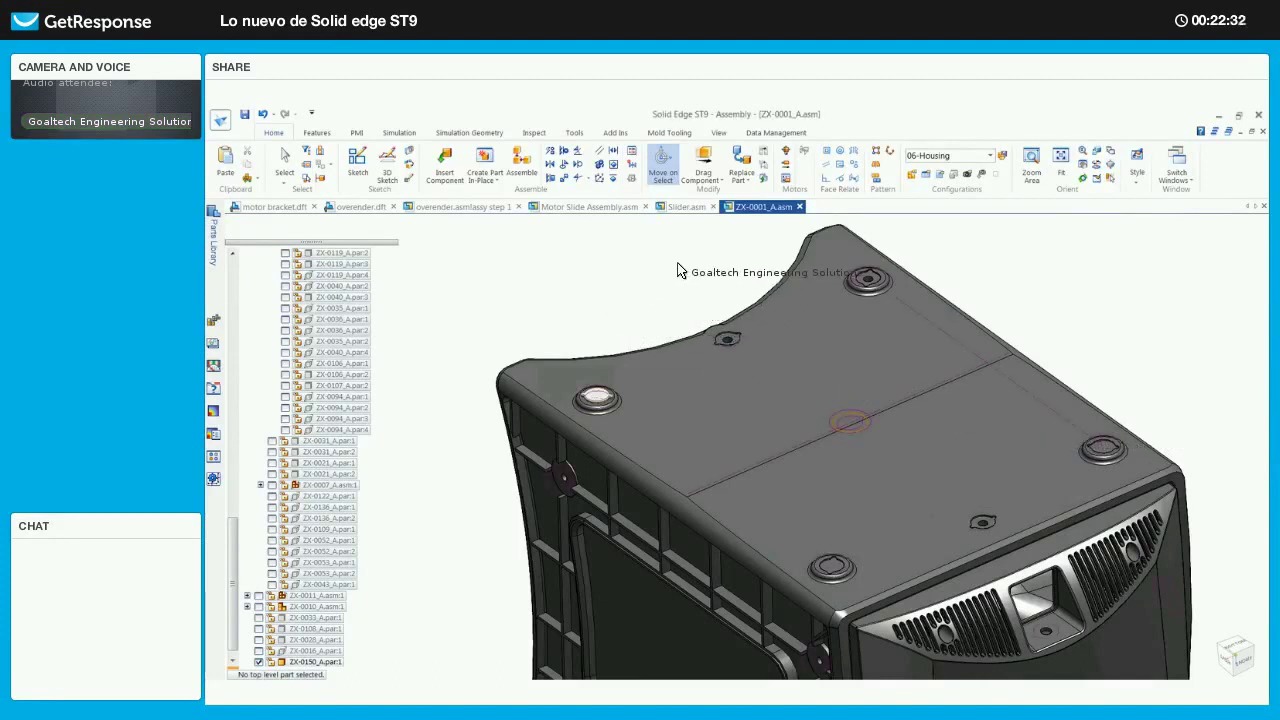
key(Escape)
- Duplicate the ZX-0150_A plug to the matching recesses, the sketched circle at the face's centre and the hole below the vents
click(611, 376)
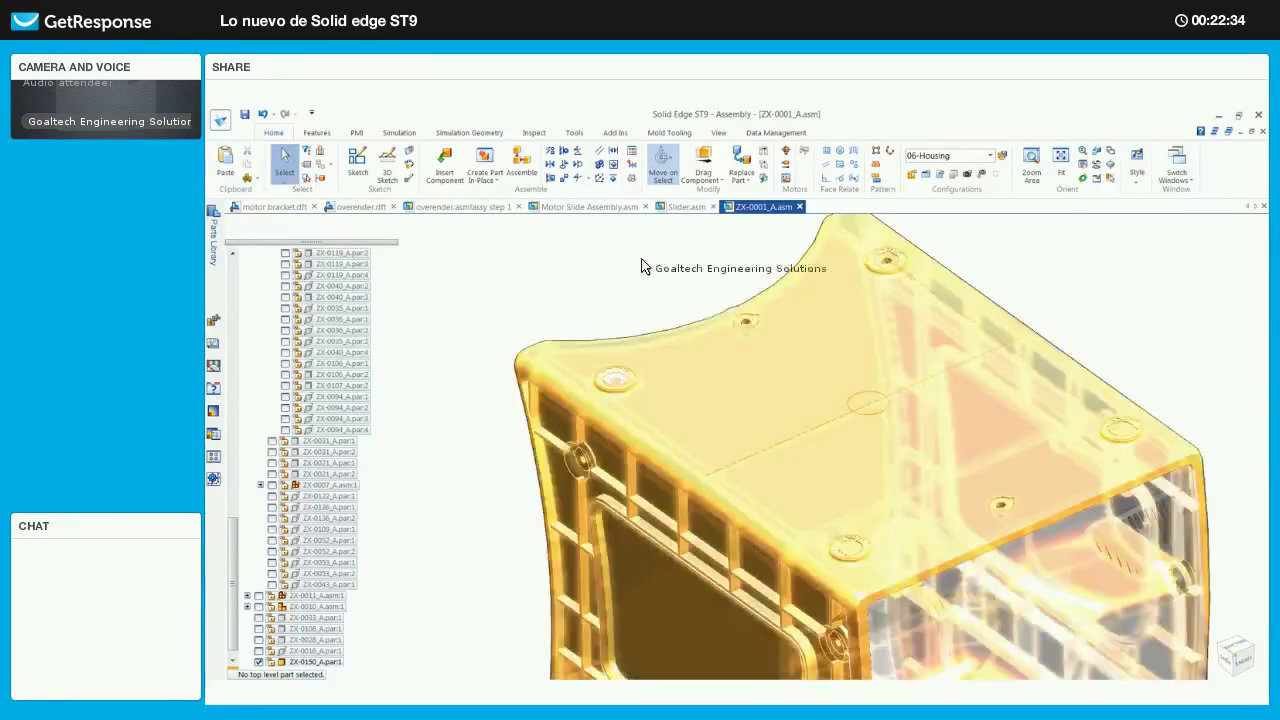
click(875, 180)
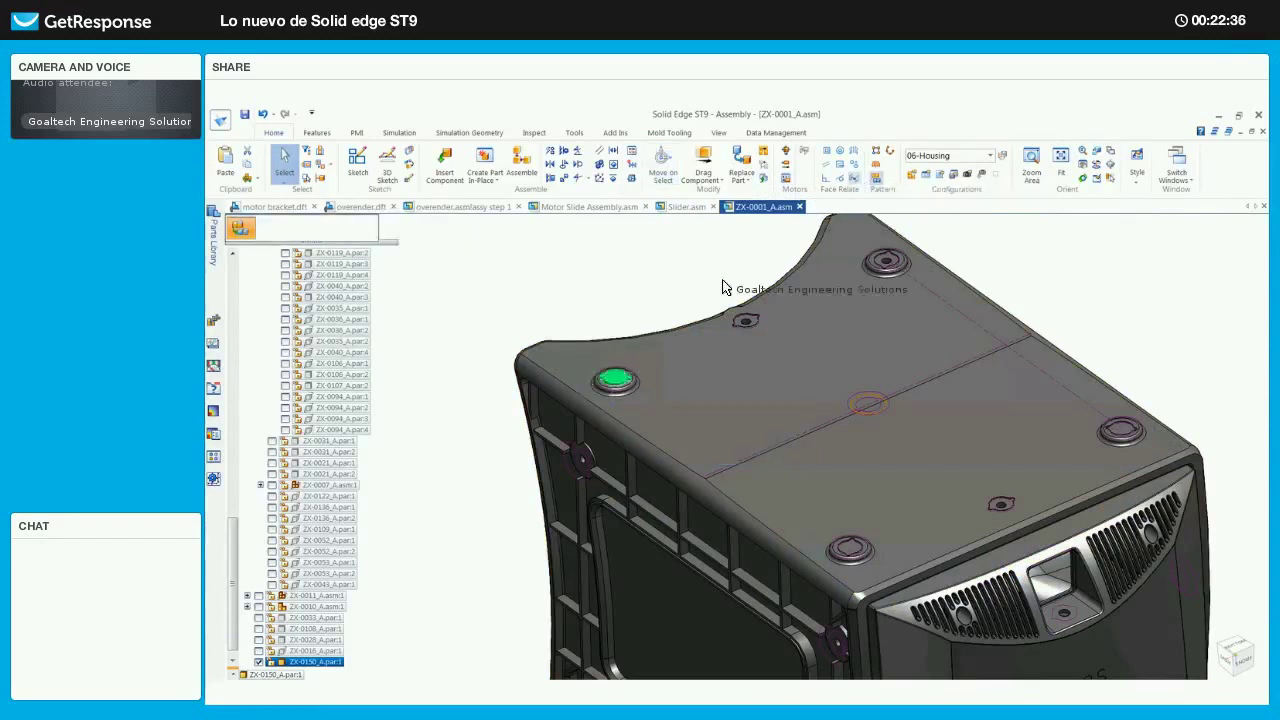
click(628, 384)
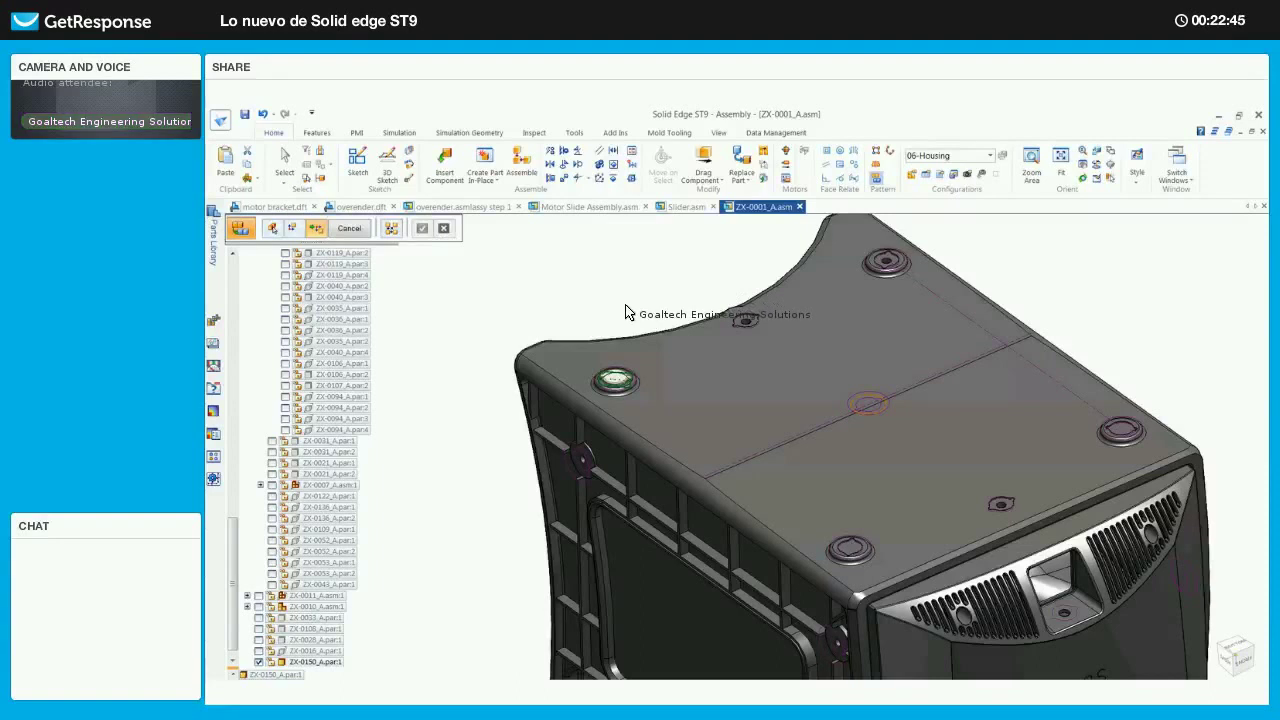
scroll(626, 305, down, 3)
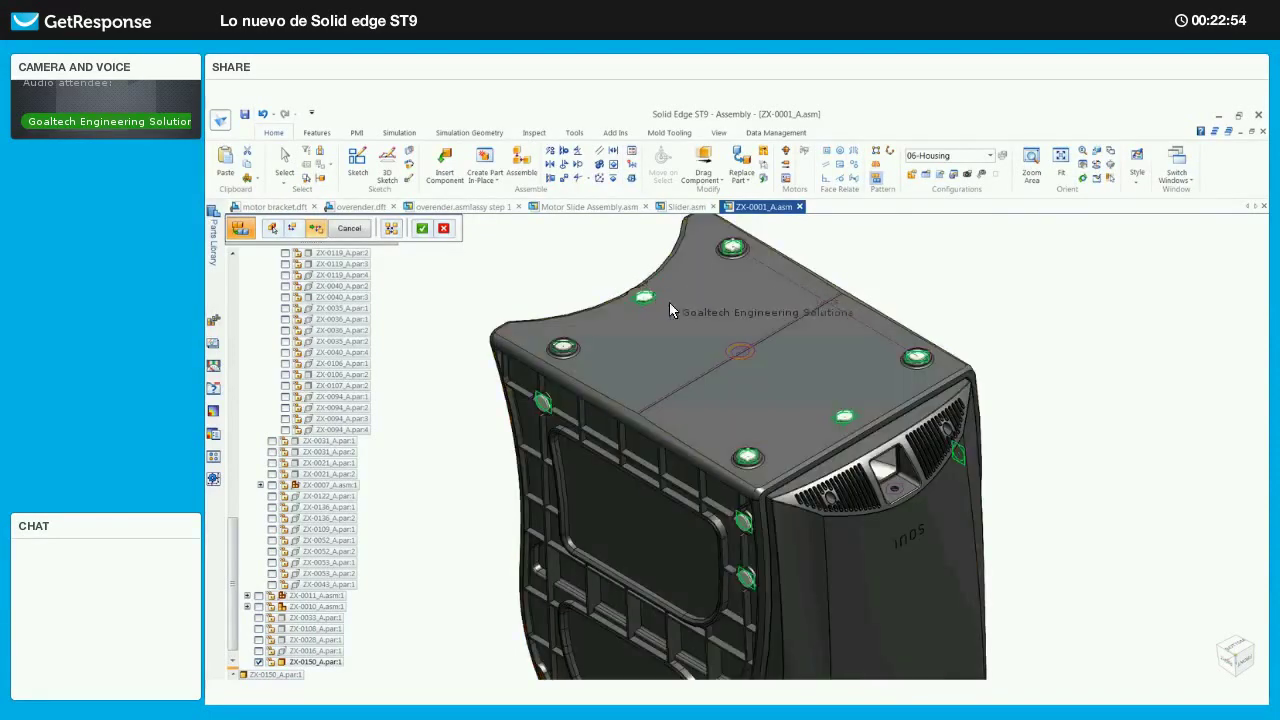
click(735, 354)
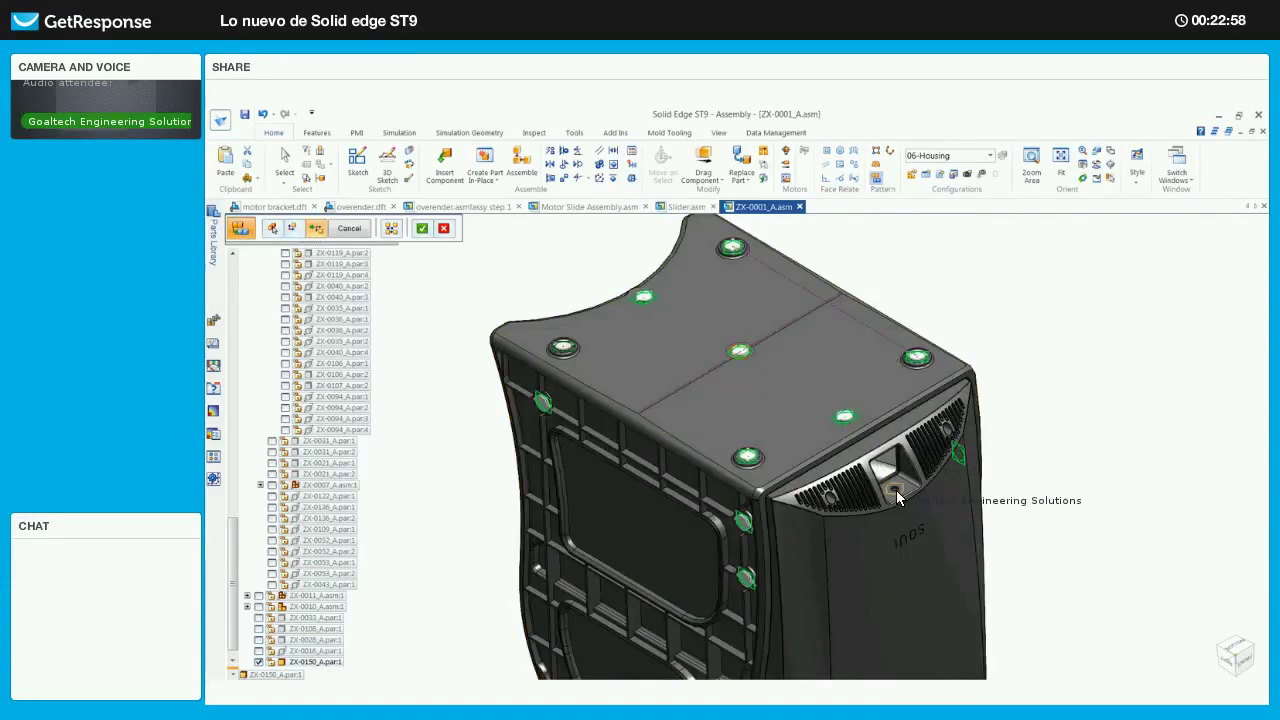
right_click(940, 263)
click(358, 230)
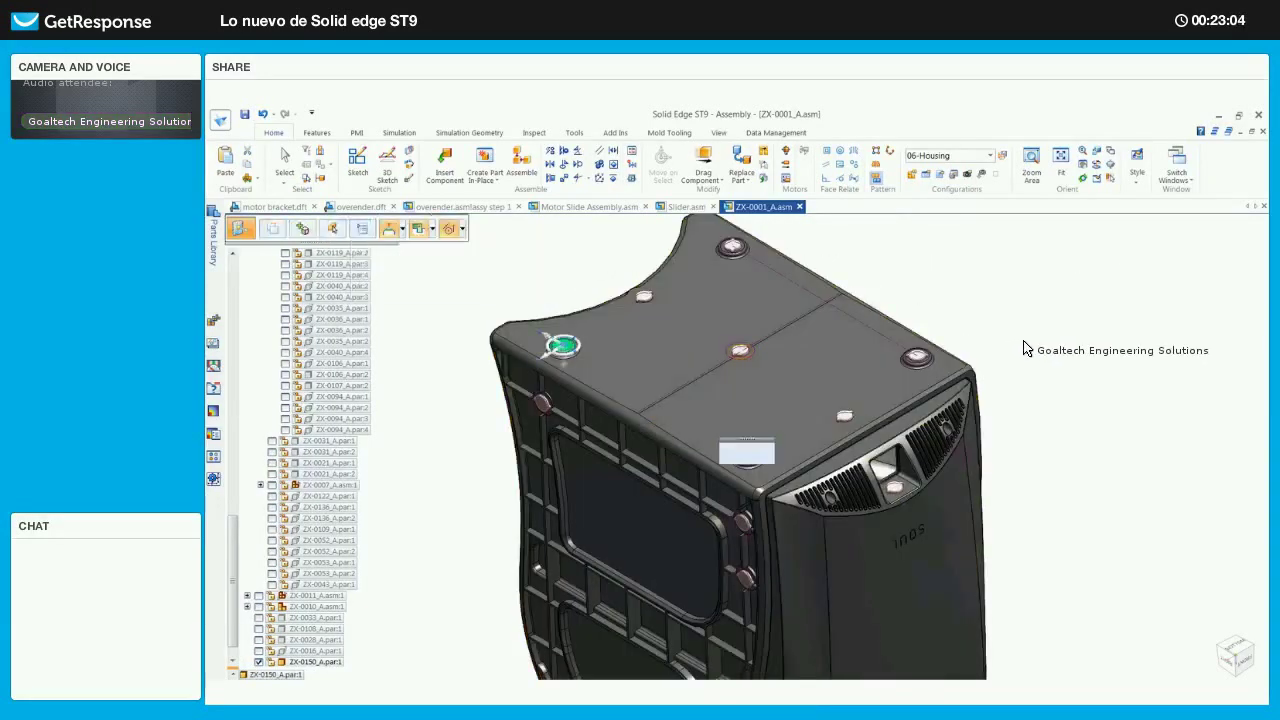
key(Escape)
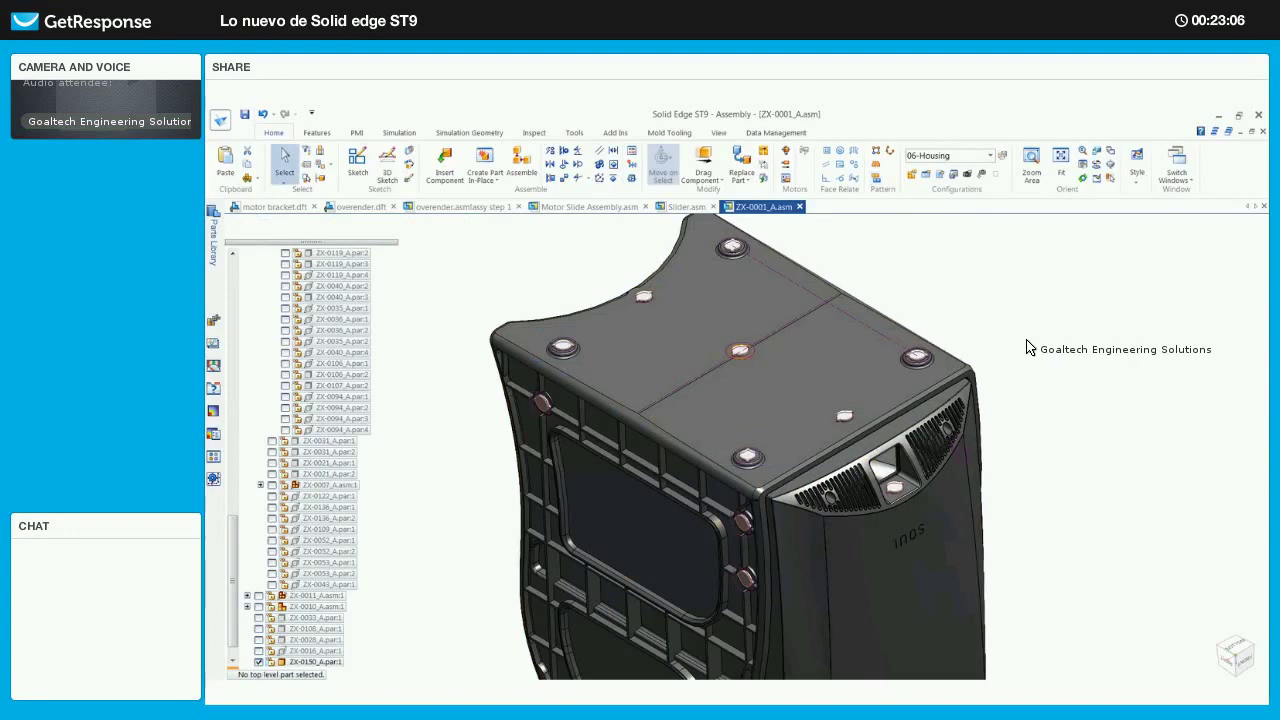
- Edit the housing part ZX-0022_A in place and show all its sketches
middle_drag(1026, 341, 1026, 341)
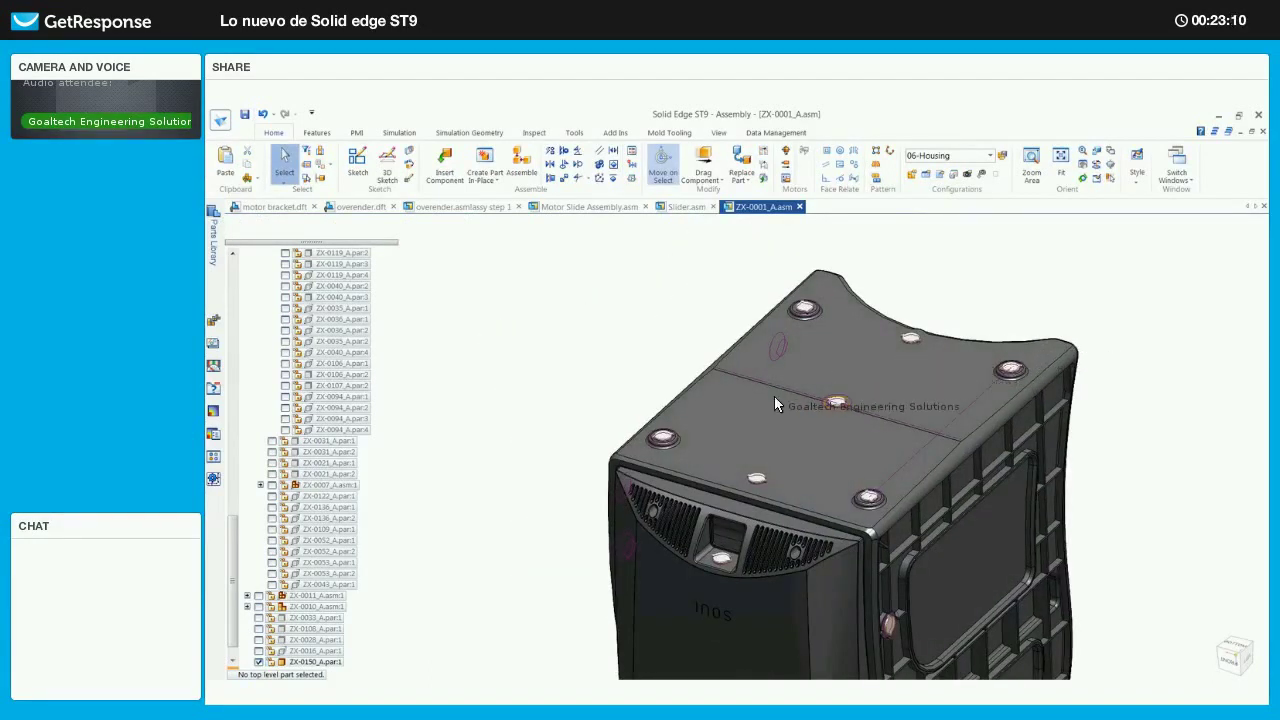
middle_drag(849, 431, 777, 363)
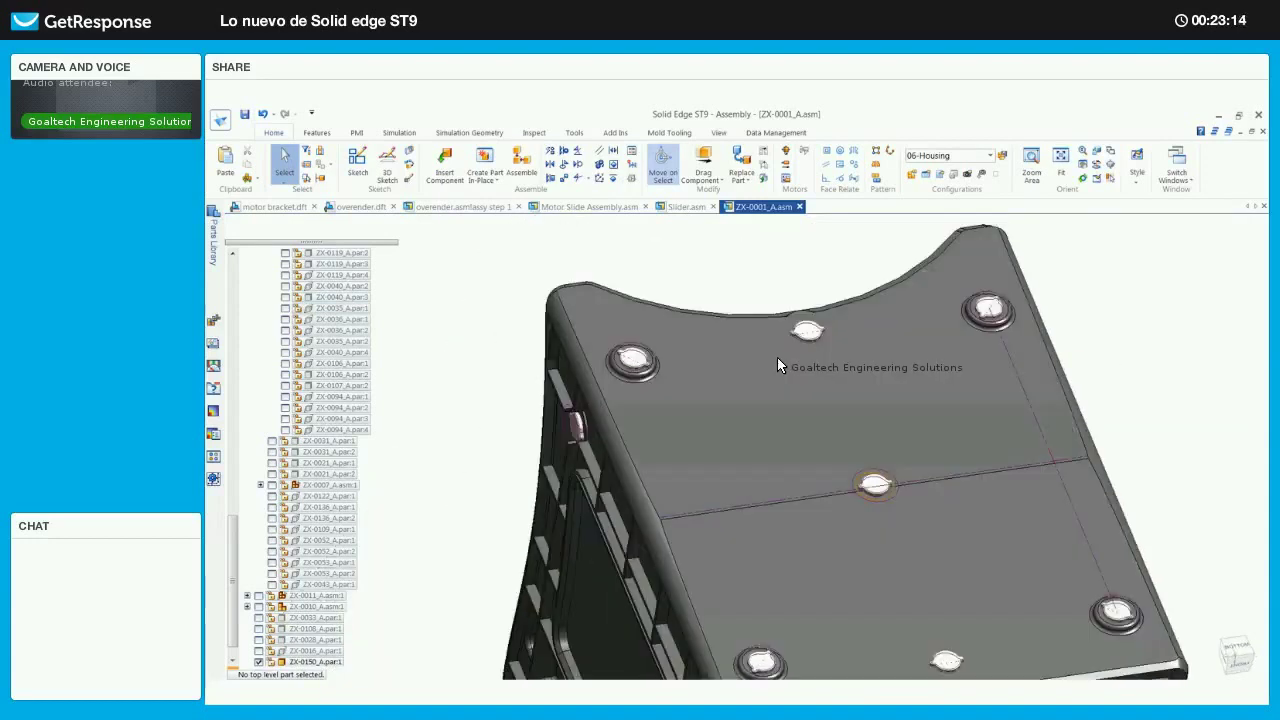
double_click(757, 456)
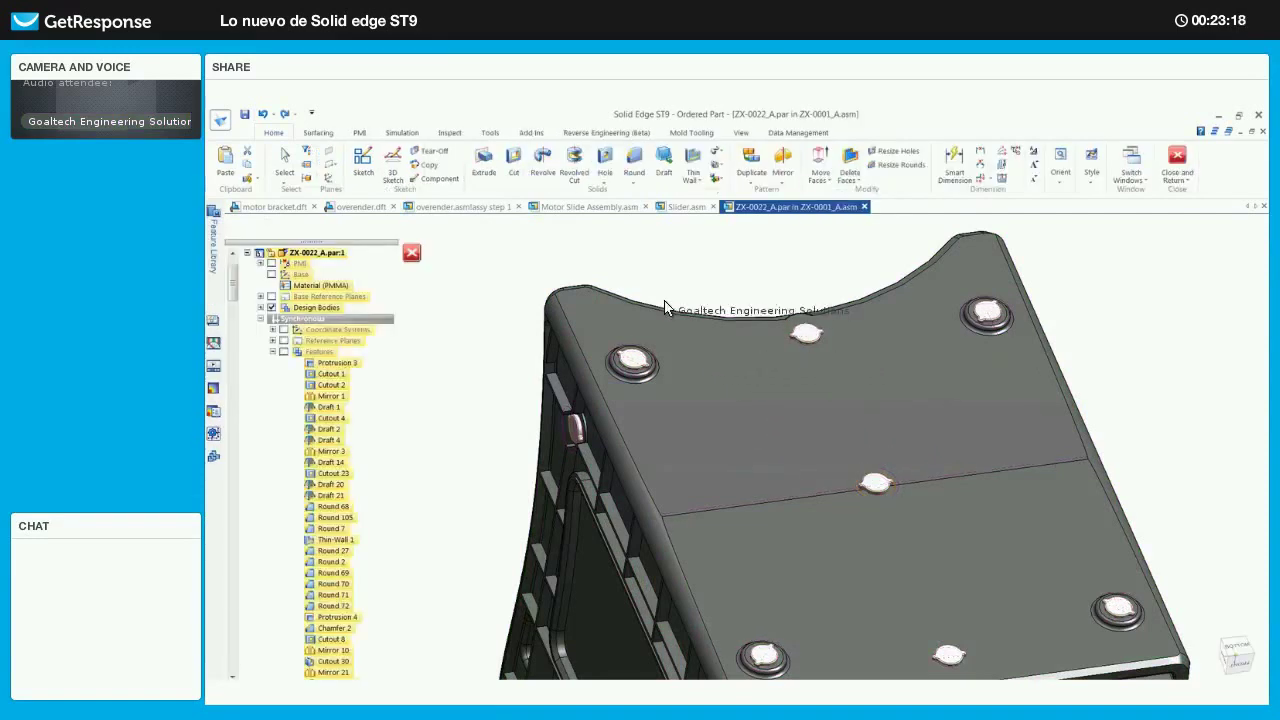
right_click(660, 282)
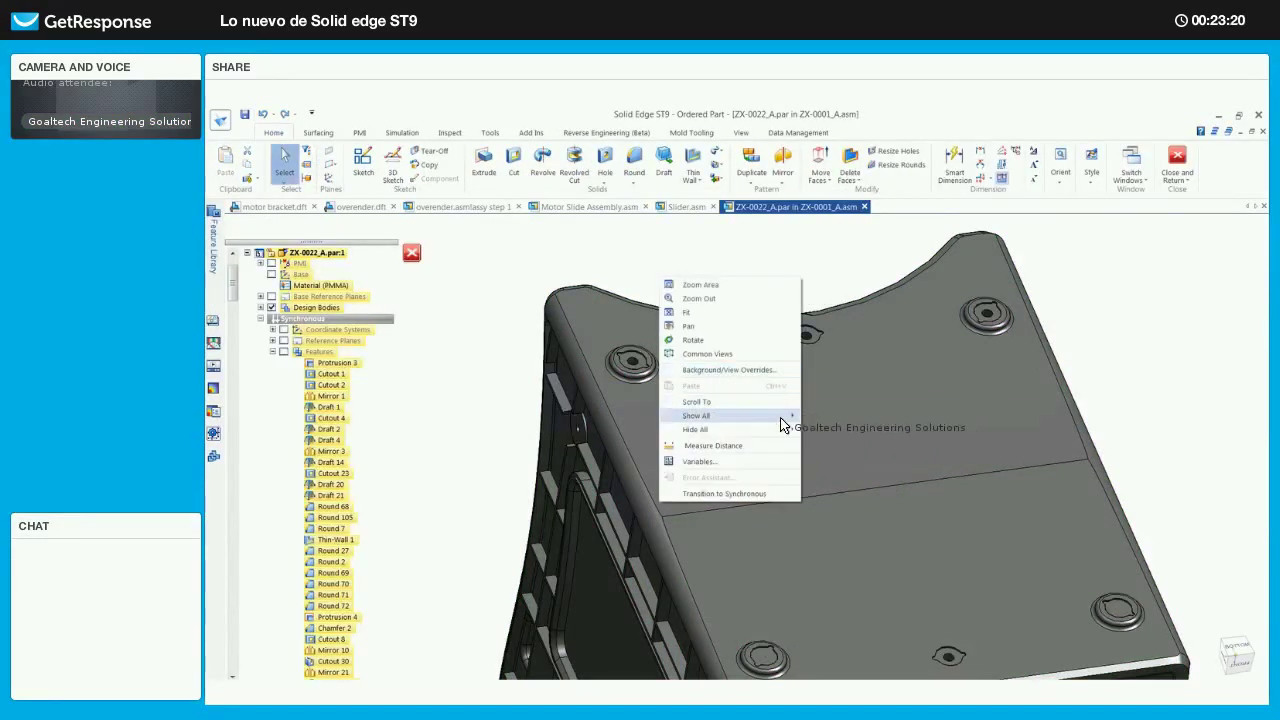
click(842, 423)
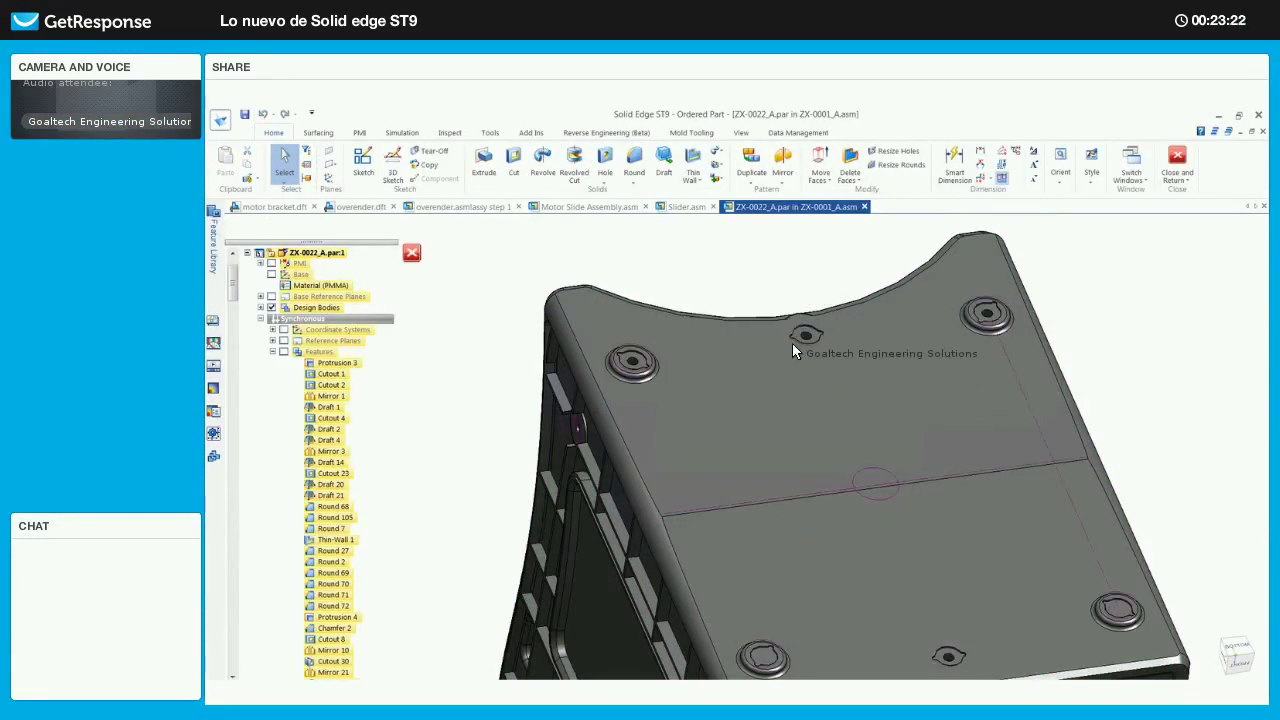
- Edit the Block-Back Plug sketch, set the plug profile's distance from the face's centre line to 90 mm, and close the sketch
click(800, 337)
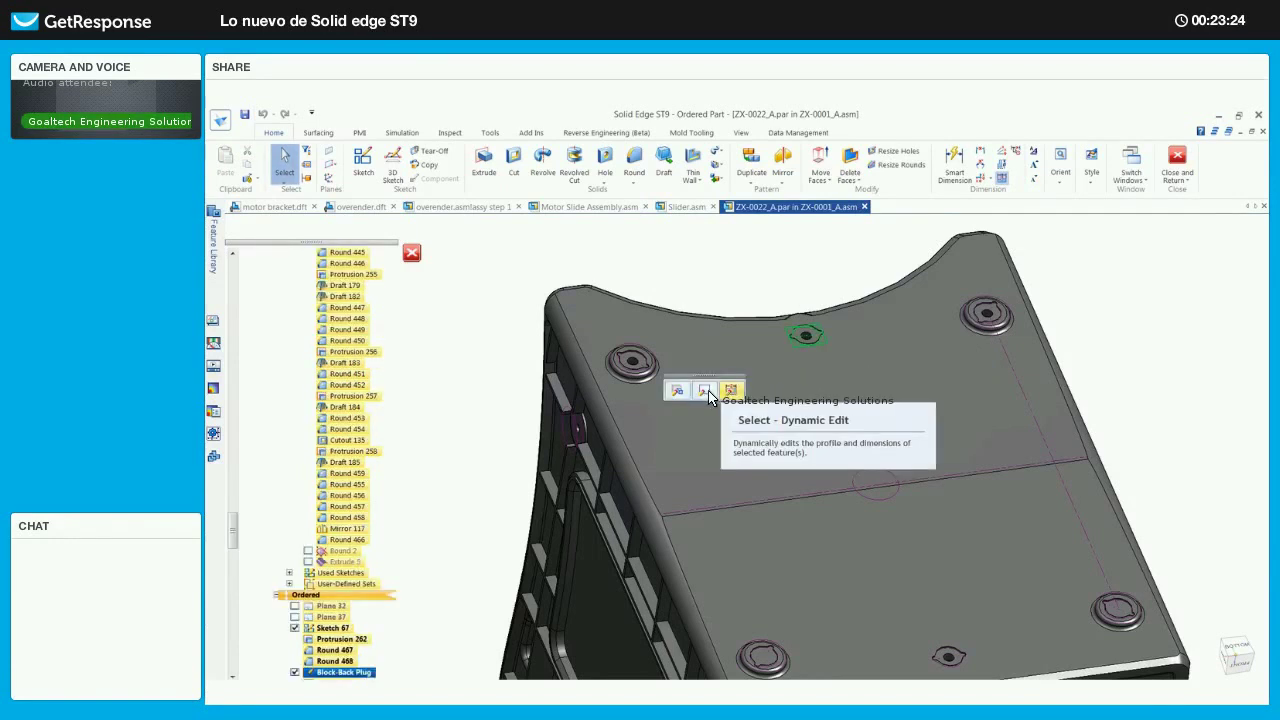
click(705, 392)
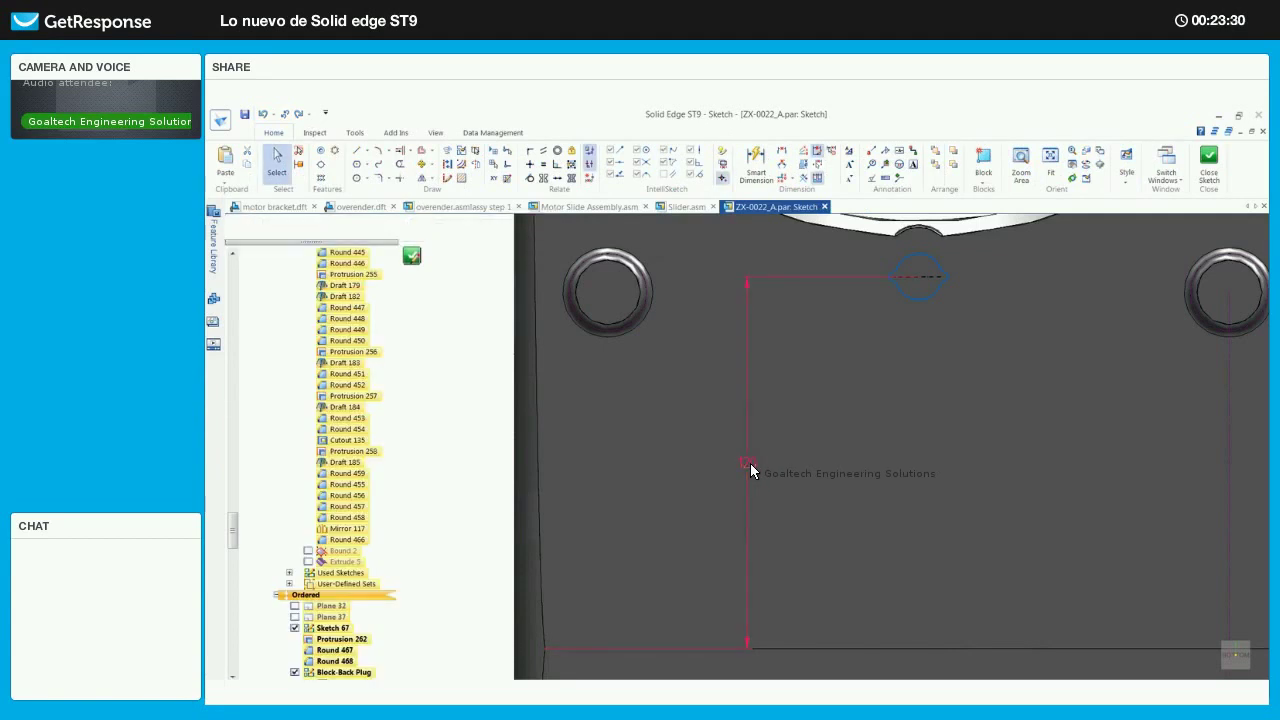
click(750, 463)
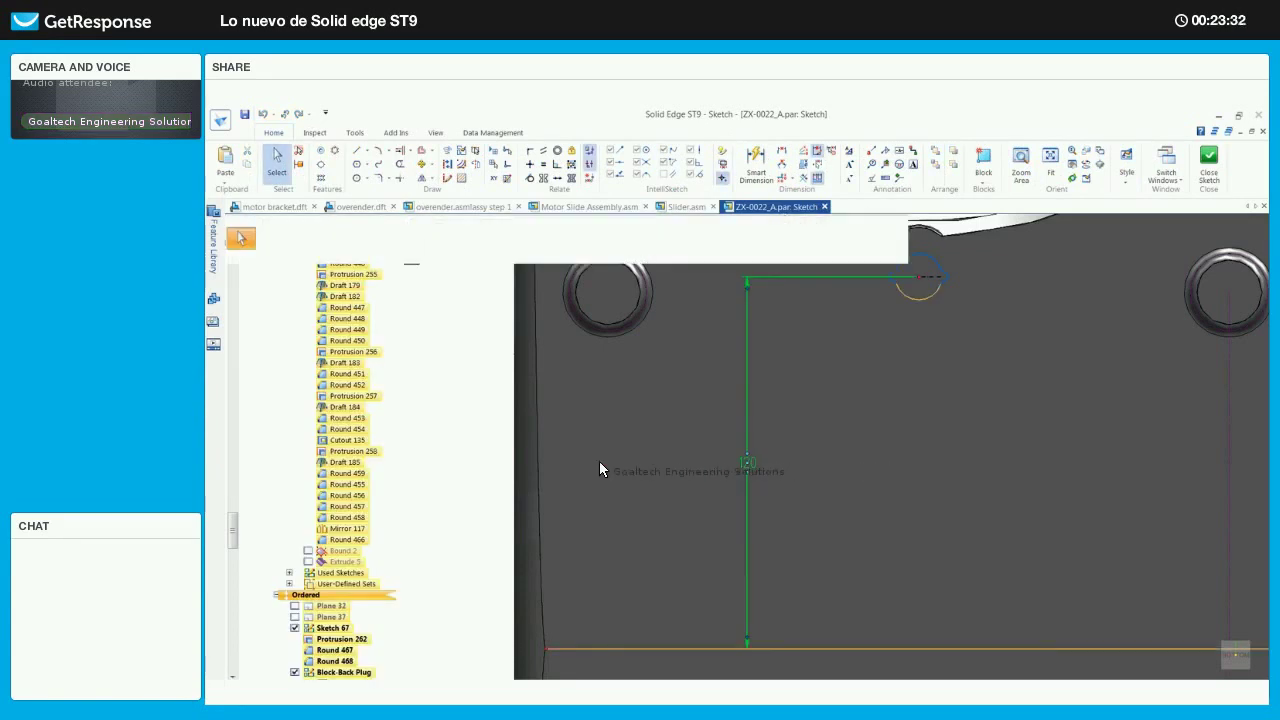
text(90)
key(Return)
click(1203, 172)
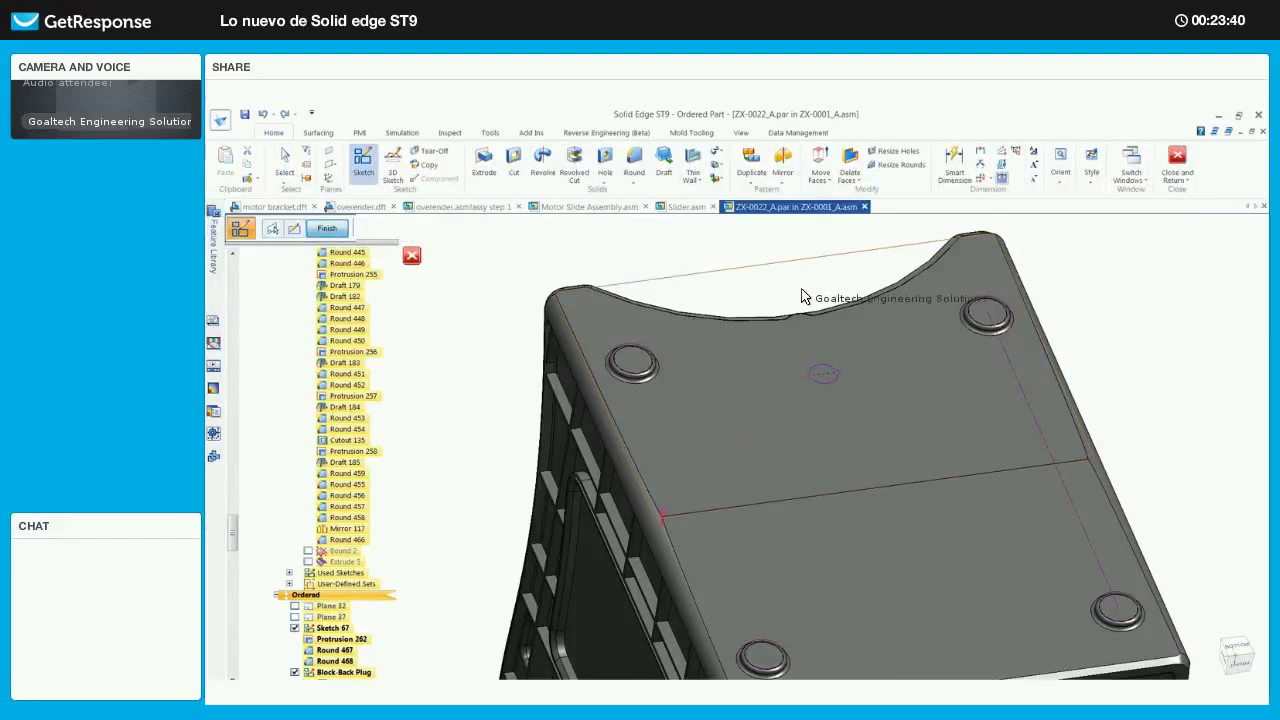
- Close the in-place edit of the housing part and switch to the Slider.asm assembly
click(1177, 163)
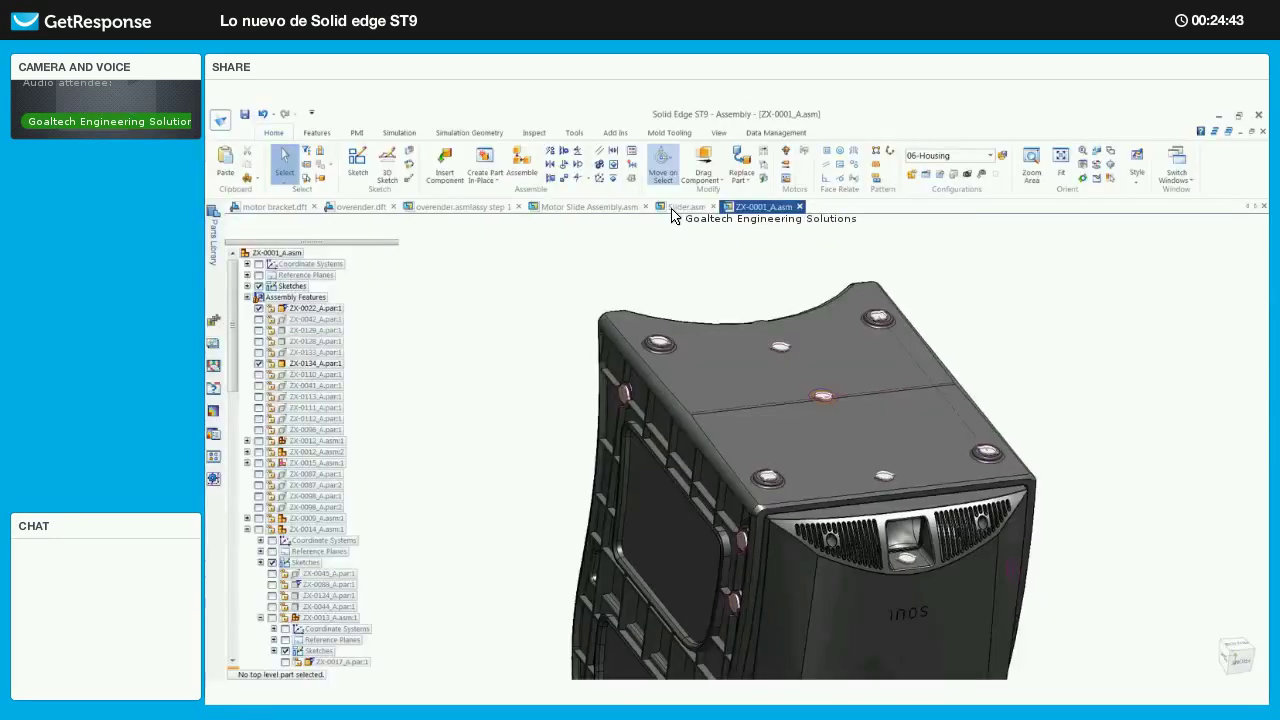
click(686, 206)
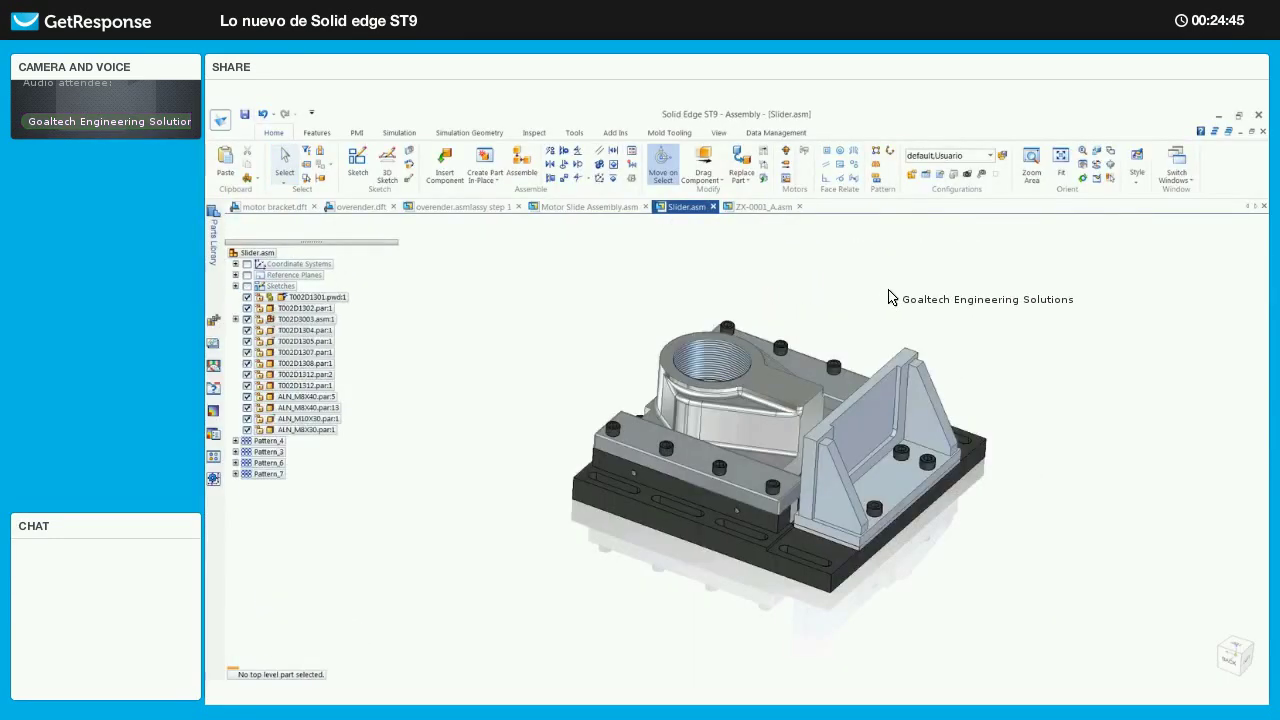
middle_drag(890, 296, 791, 388)
middle_drag(671, 343, 414, 391)
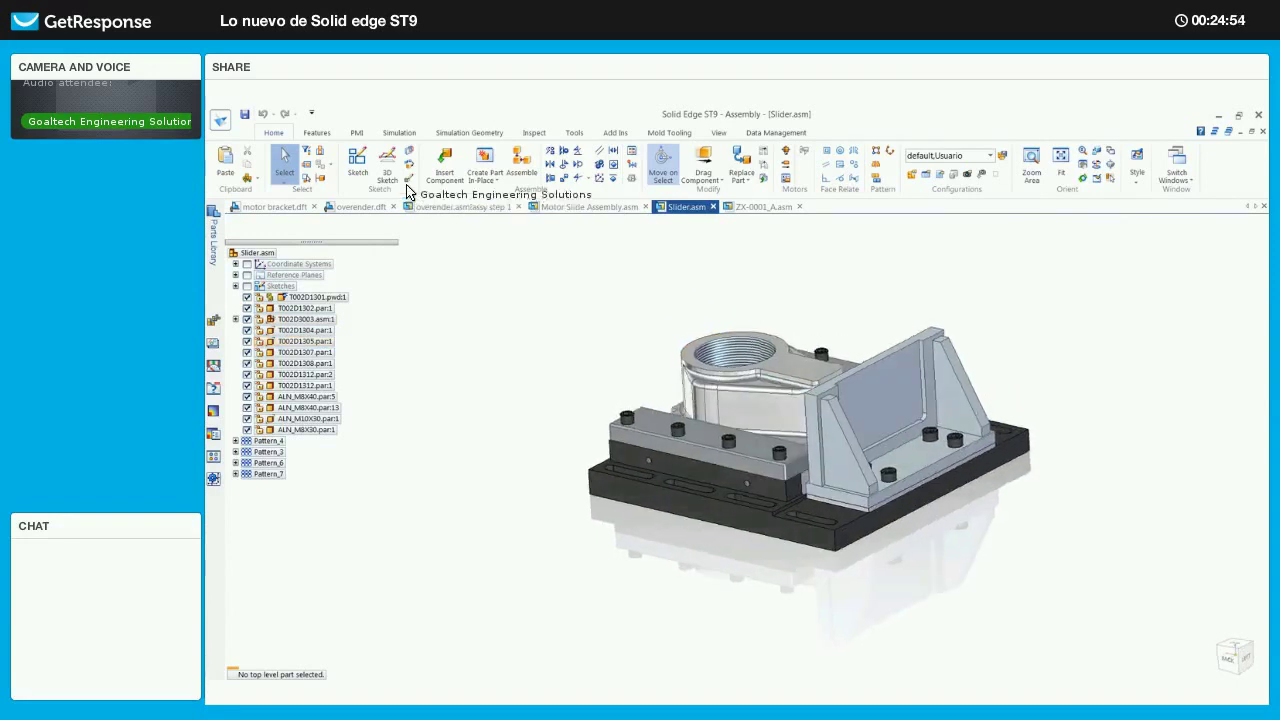
- Insert the hydraulic cylinder HYD_CYL_IPH63 X 30 ST.asm from the 01-Assembly Subtract folder into the slider assembly
click(440, 166)
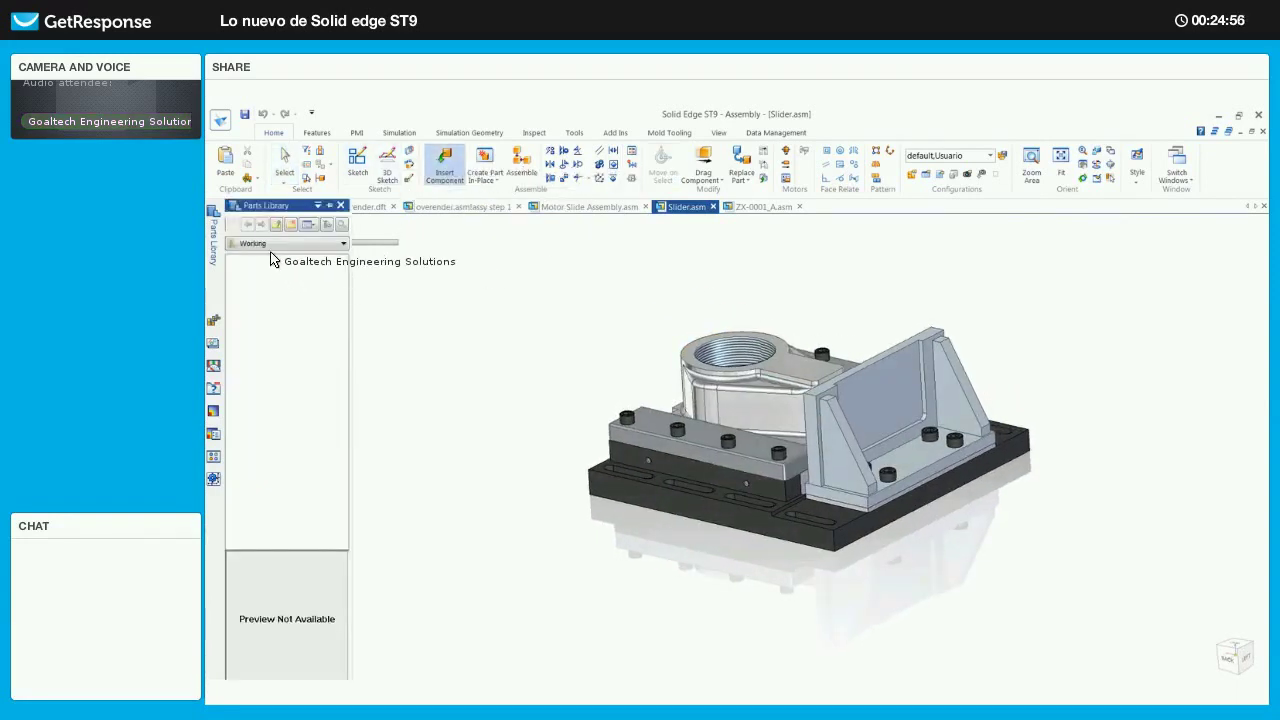
click(290, 243)
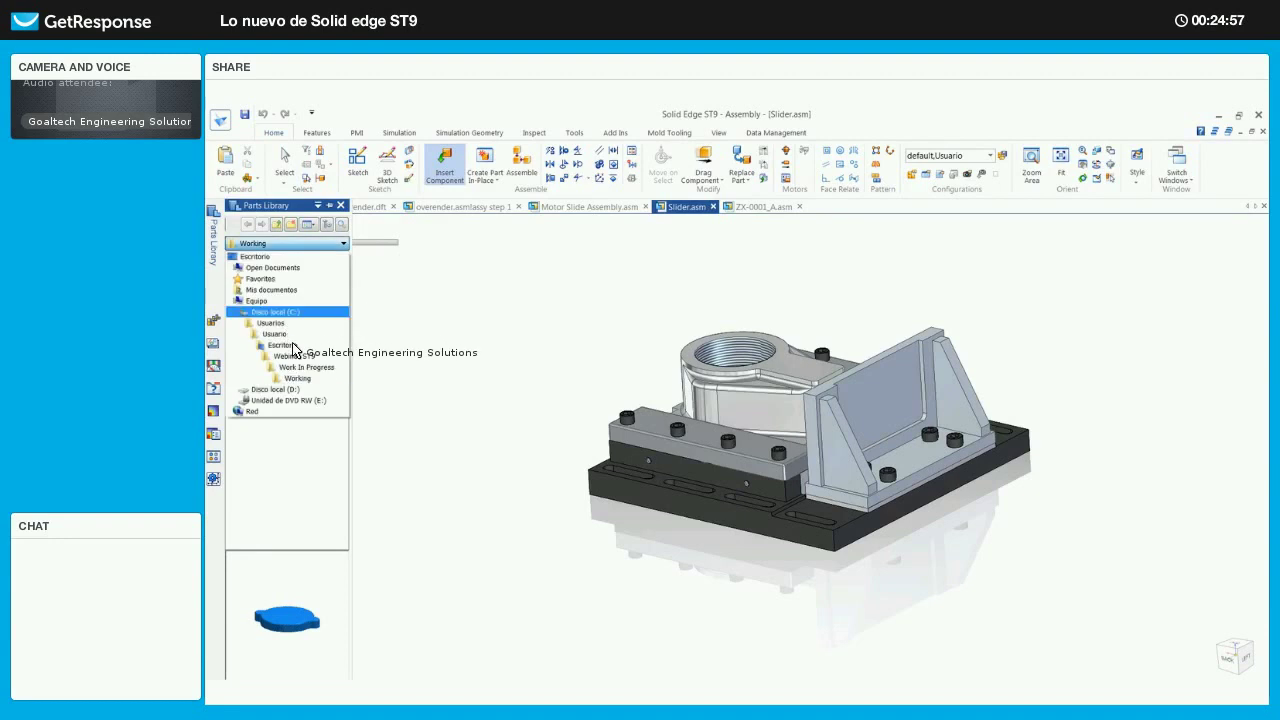
click(296, 357)
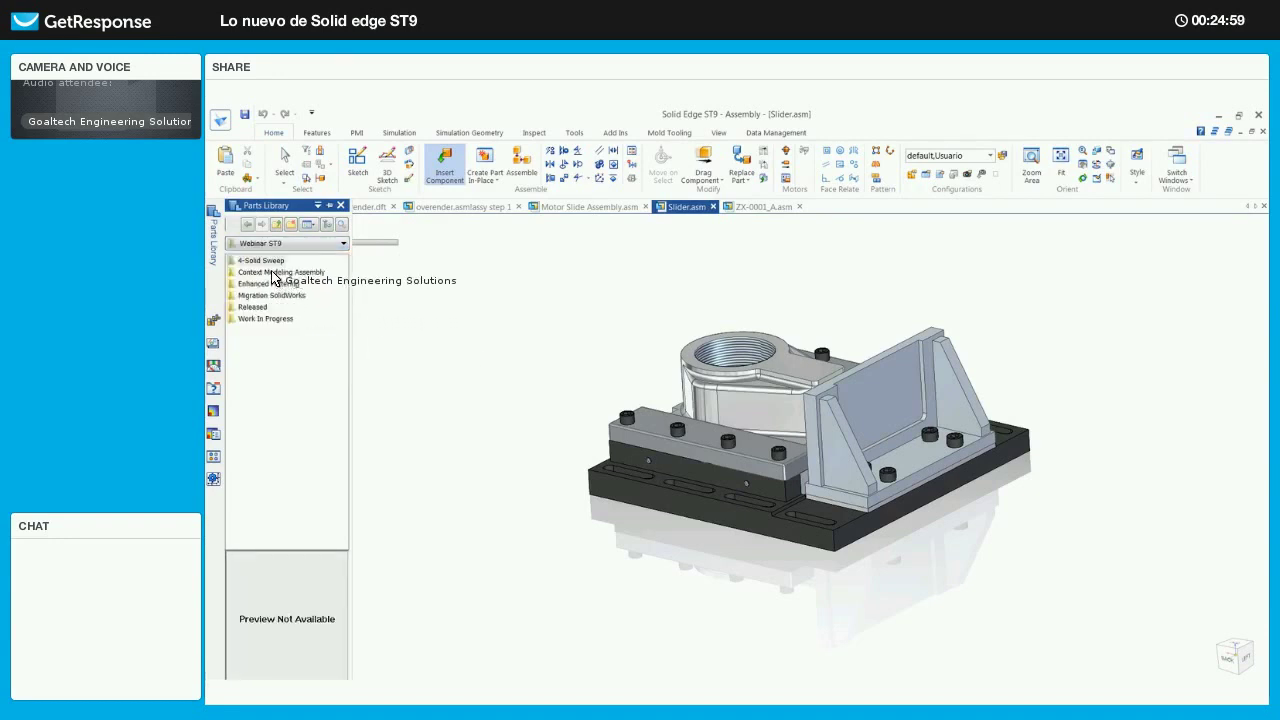
double_click(258, 270)
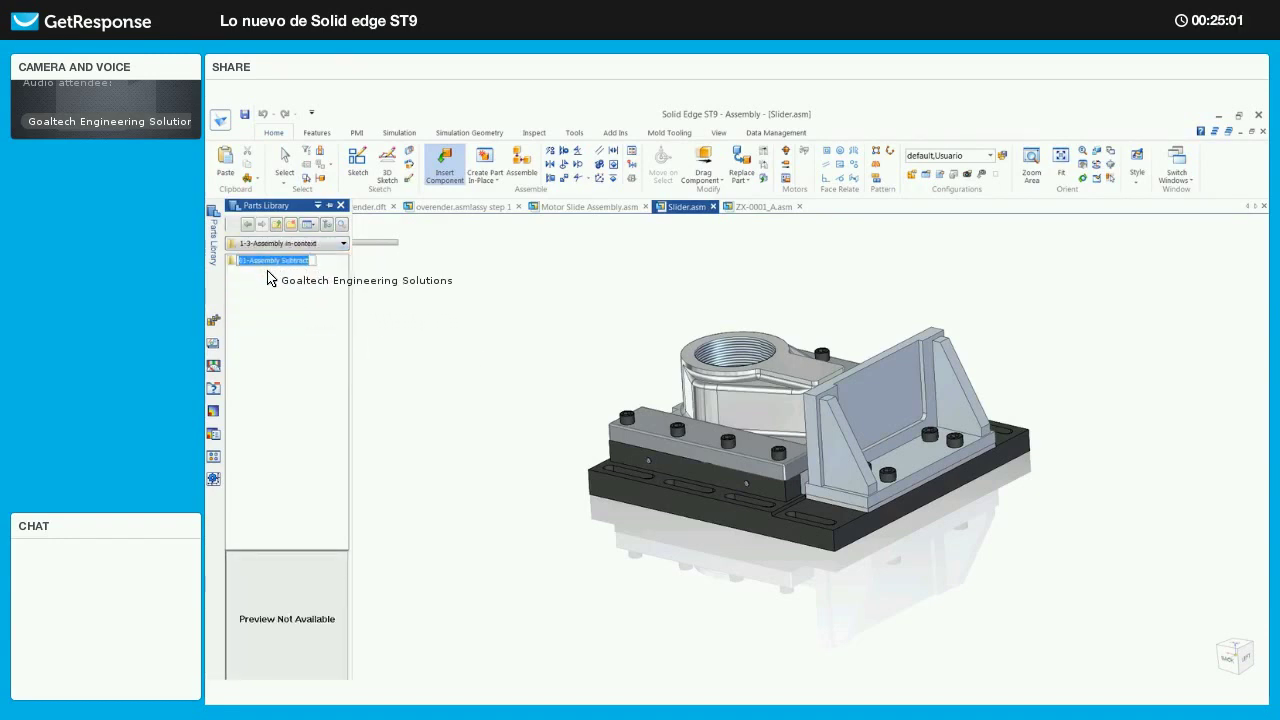
double_click(264, 262)
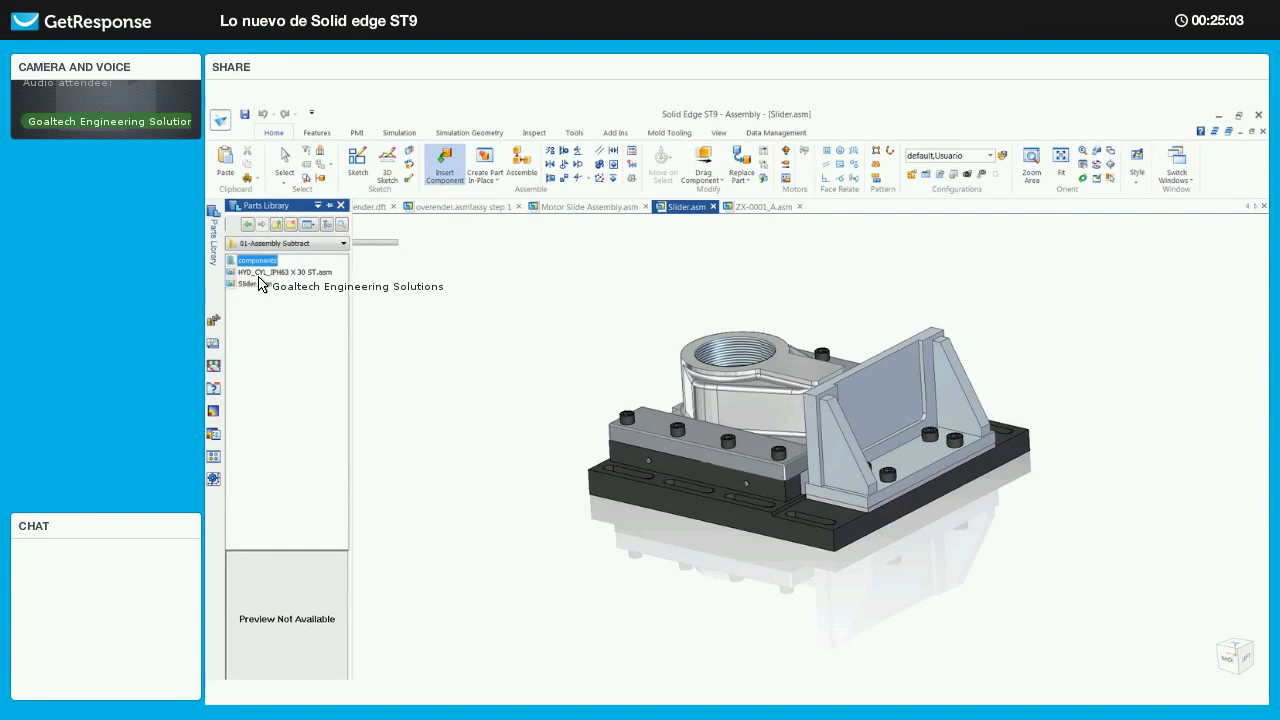
click(262, 273)
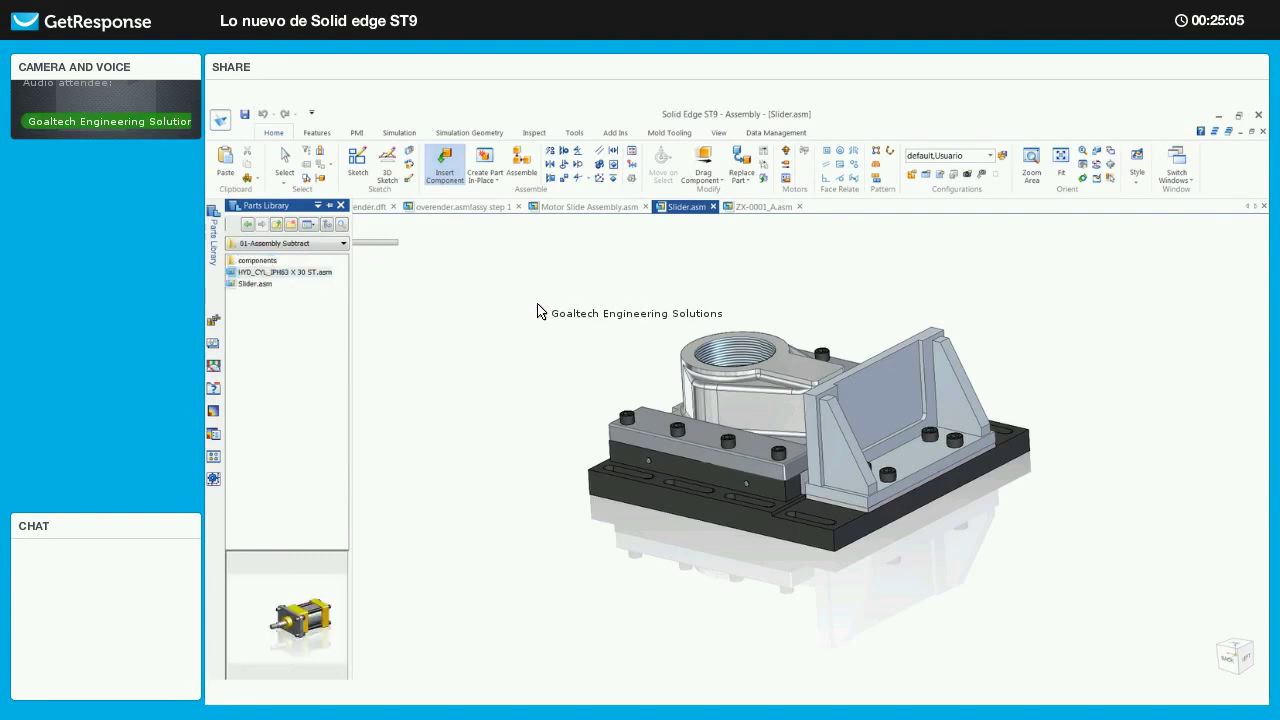
drag(537, 311, 577, 317)
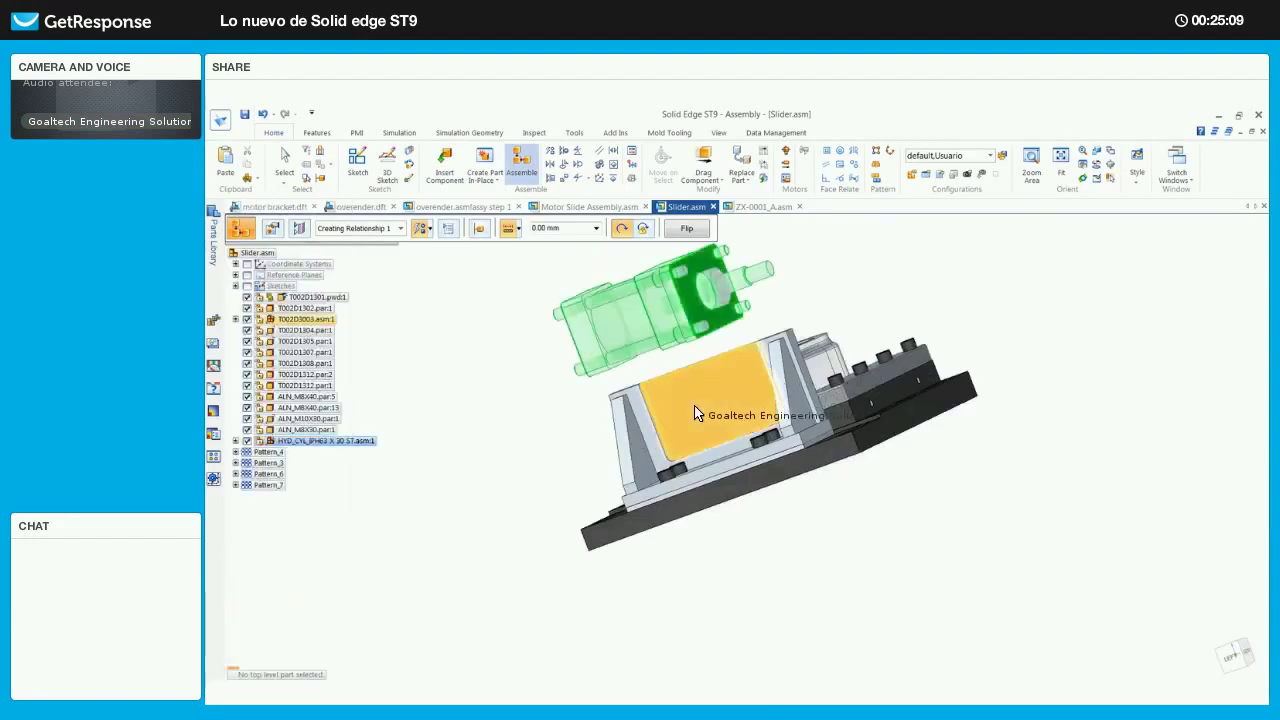
- Mate the cylinder's front flange to the bracket's upright plate and the flange's edge face to the bracket's base plate
click(695, 413)
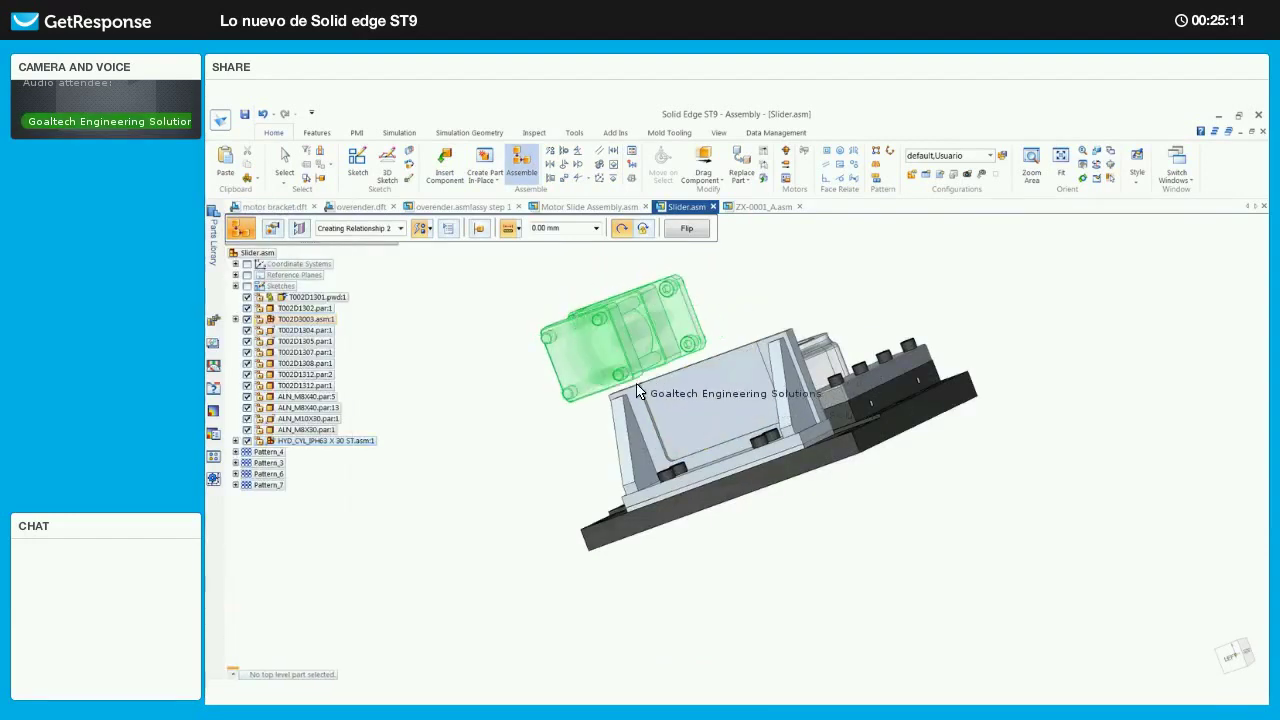
middle_drag(637, 391, 643, 385)
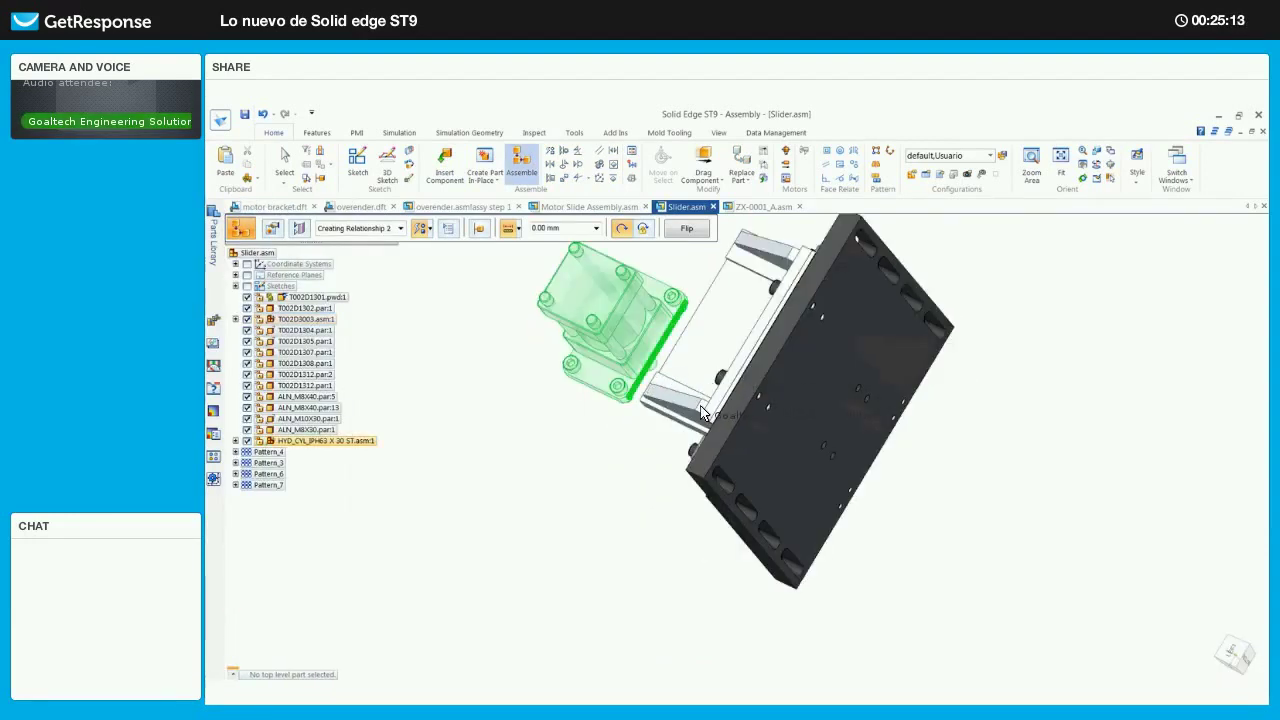
click(697, 410)
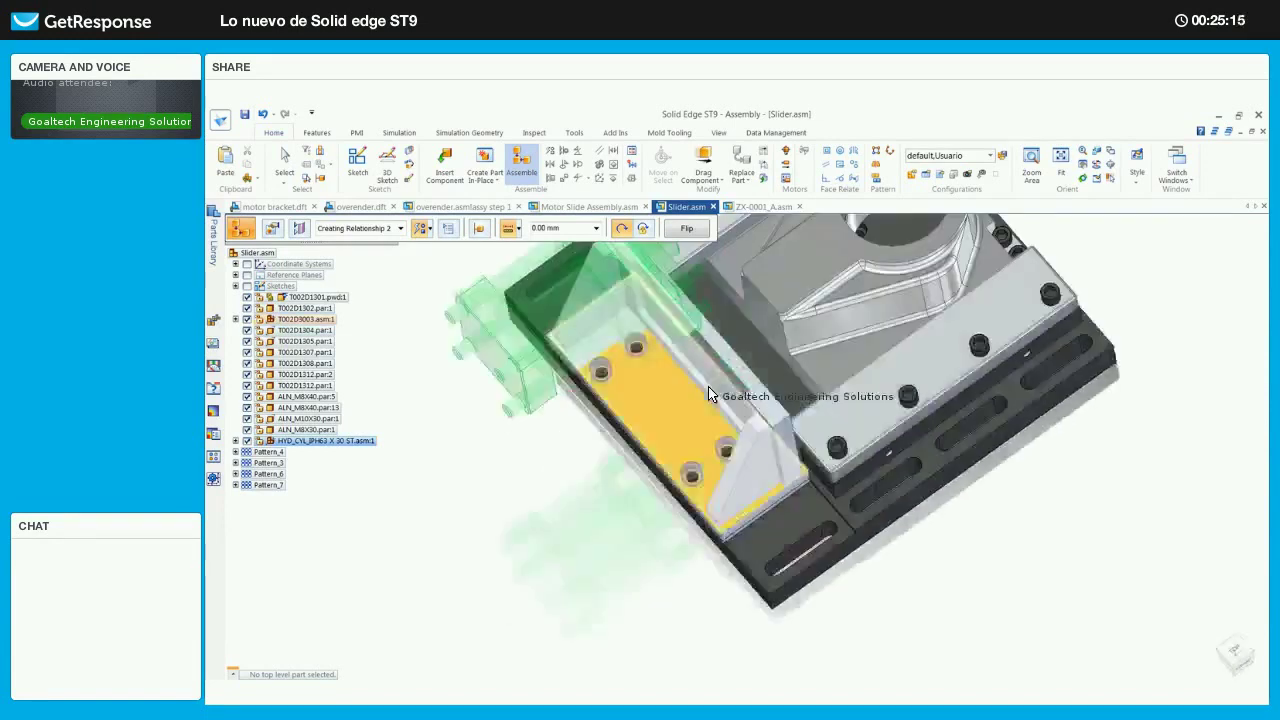
click(706, 393)
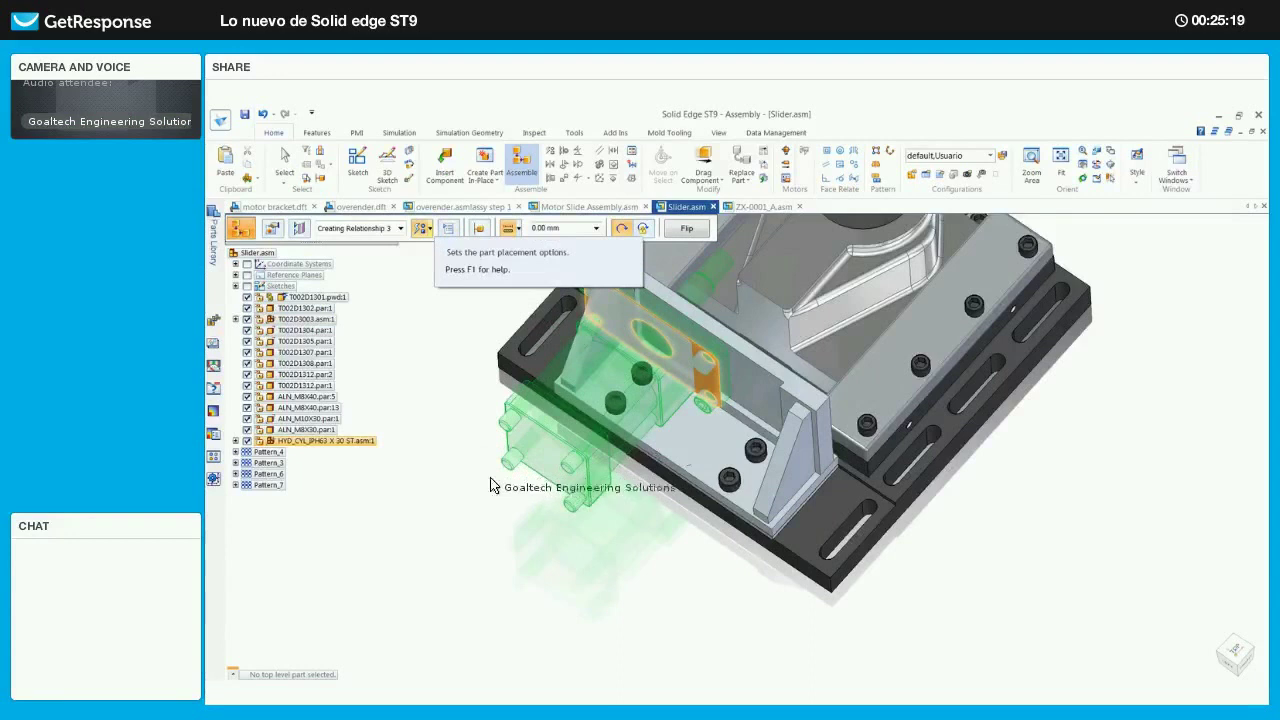
- Centre the cylinder on the bracket plate's width with a Double center-plane relationship and finish the placement
click(706, 386)
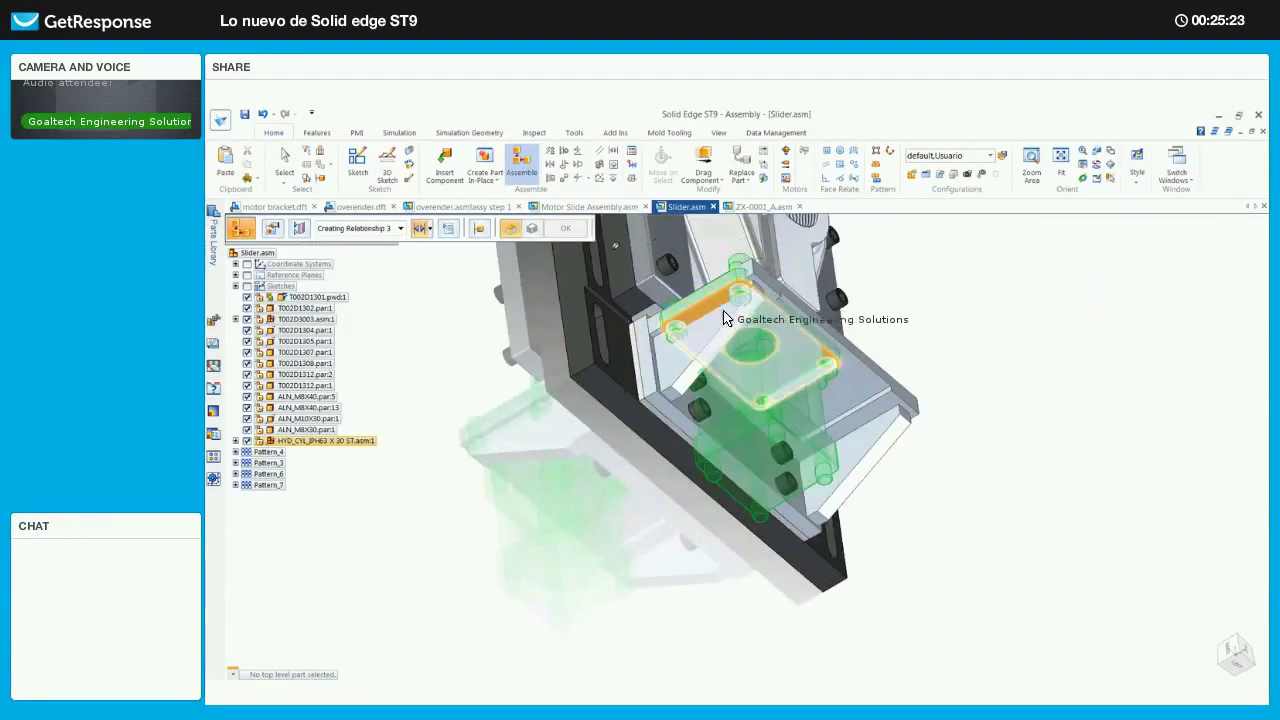
click(812, 397)
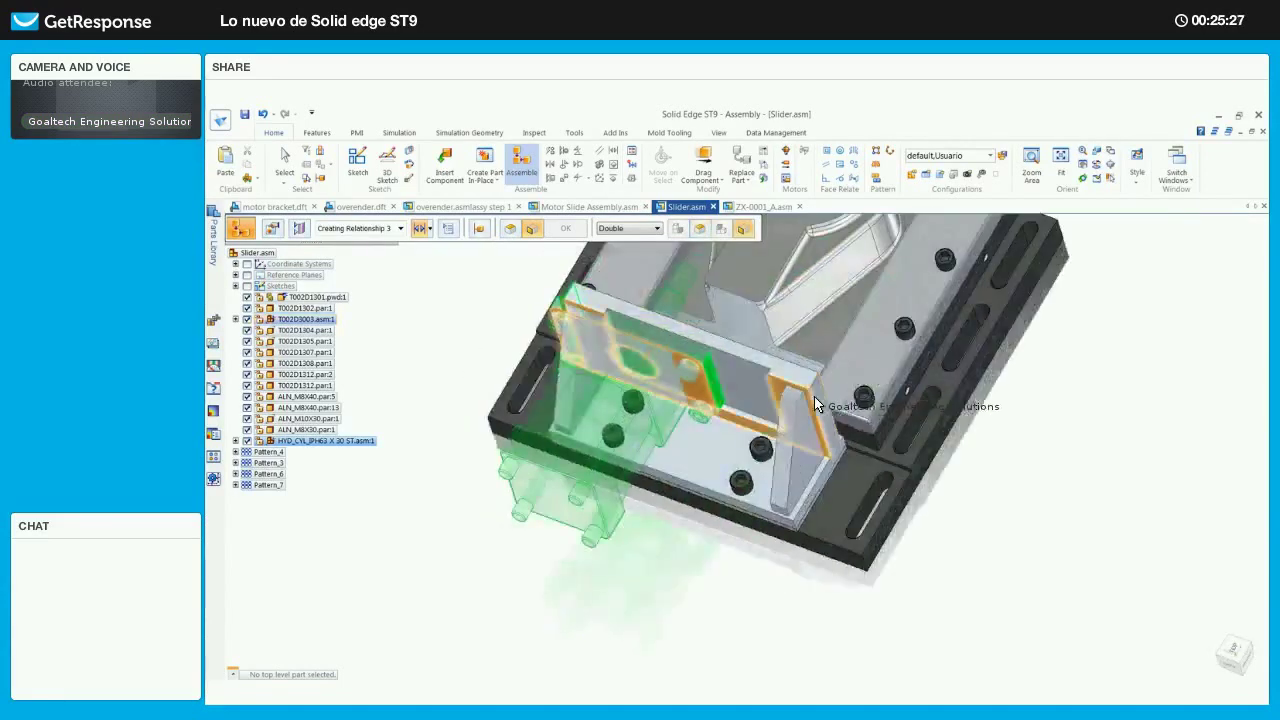
click(706, 385)
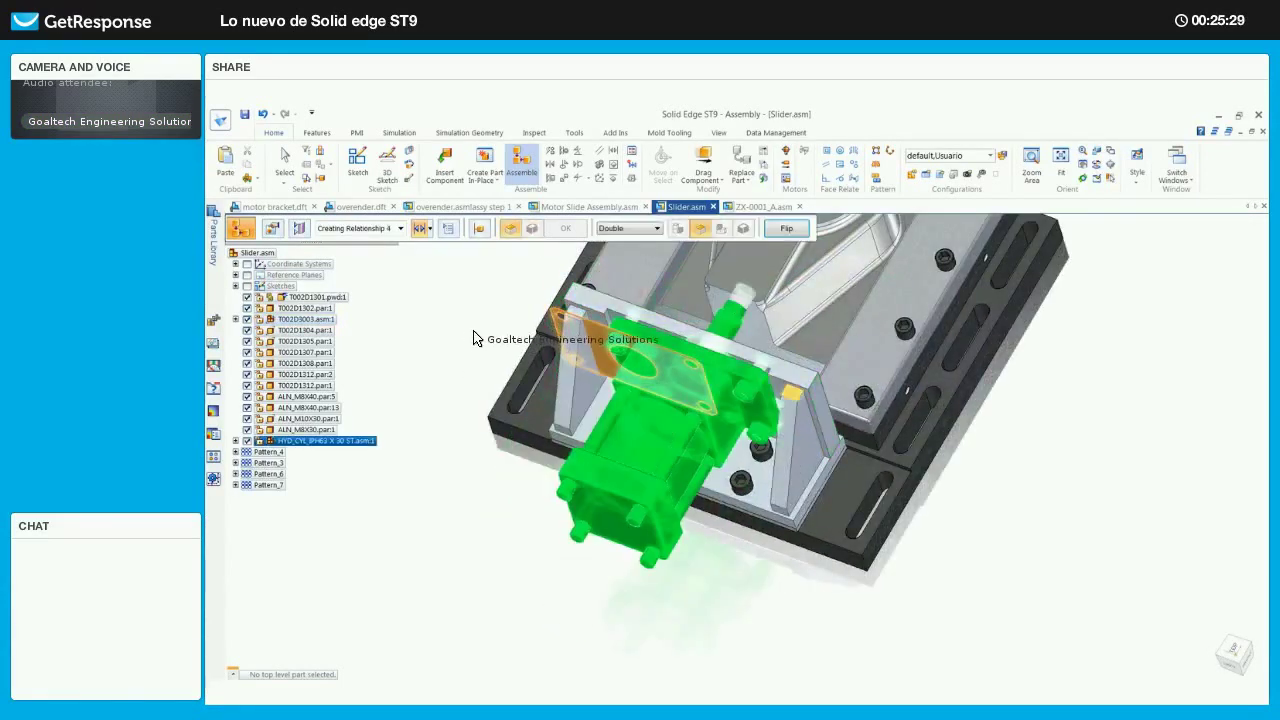
key(Escape)
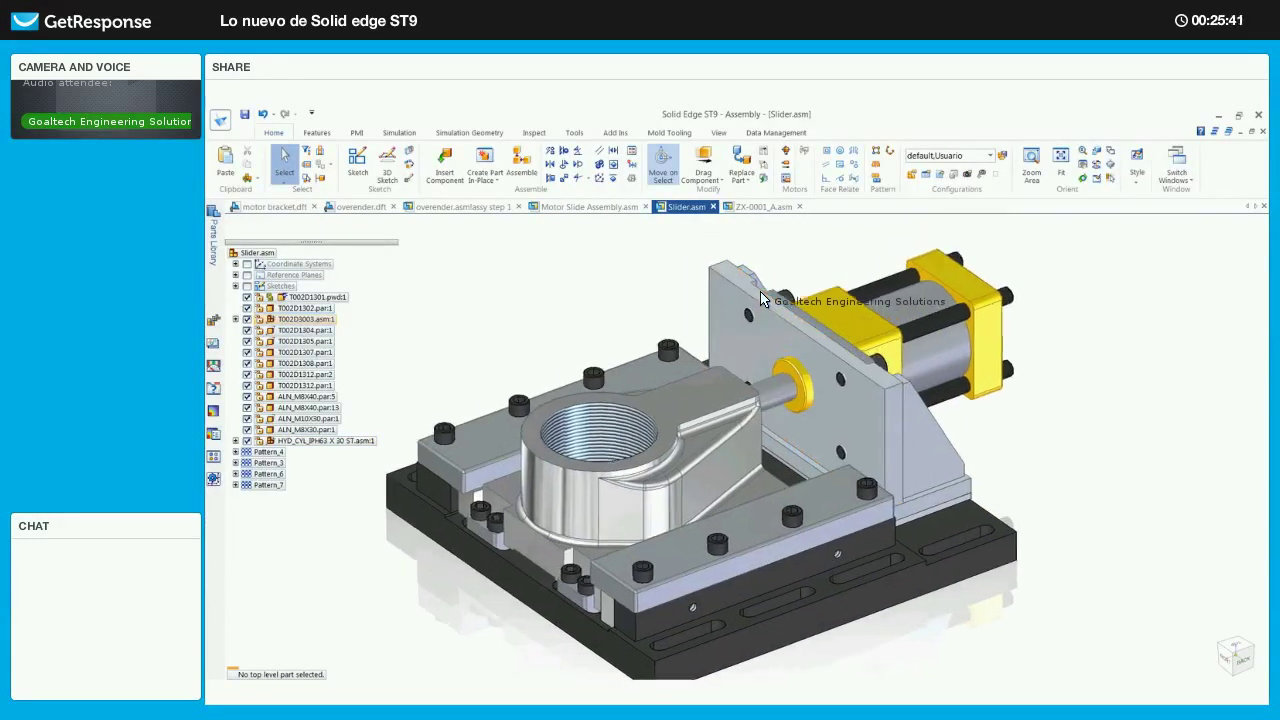
- Start an assembly Subtract with the default hole-recognition options, choosing the slider body and the bracket's upright plate as targets
scroll(762, 299, up, 3)
click(317, 132)
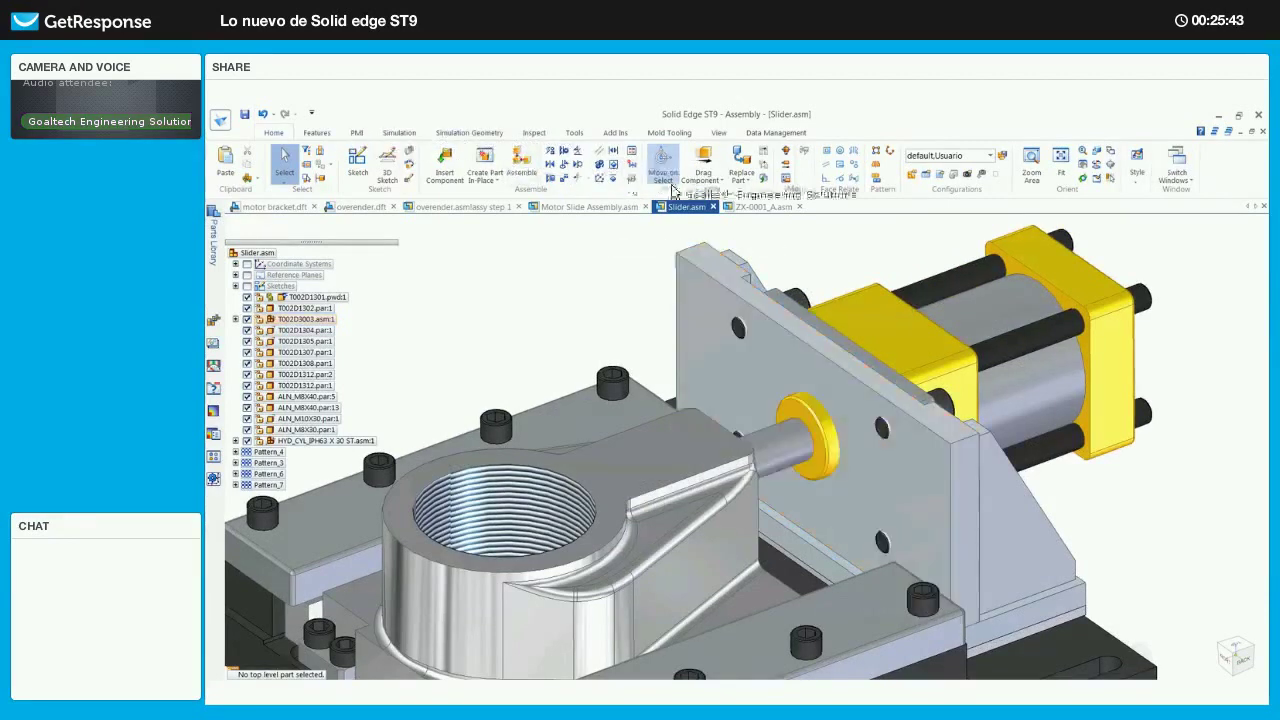
click(765, 160)
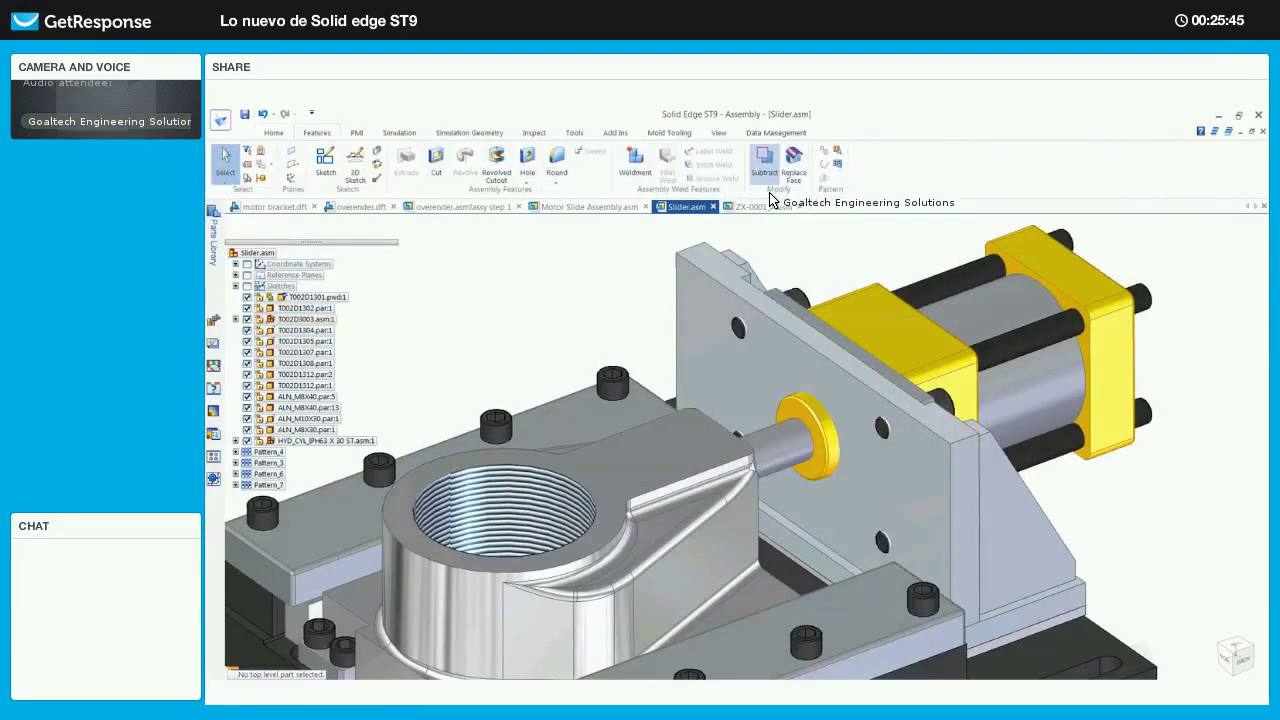
click(928, 598)
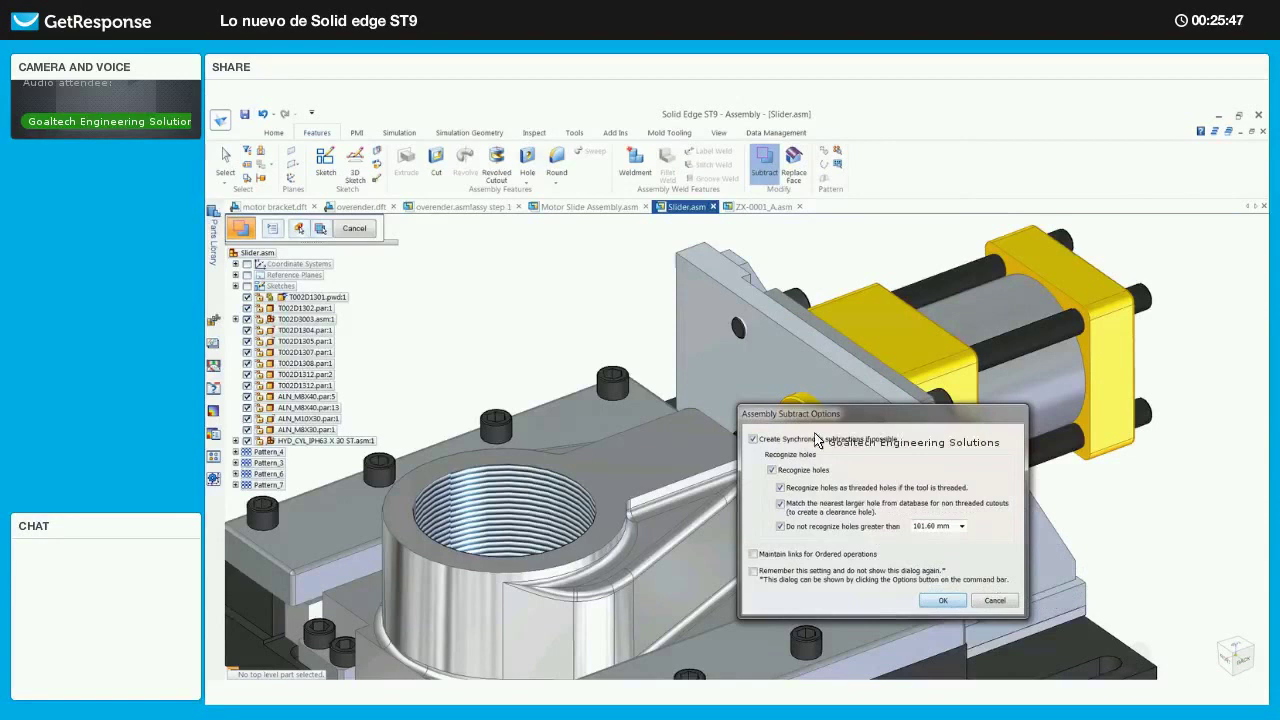
click(682, 472)
click(750, 432)
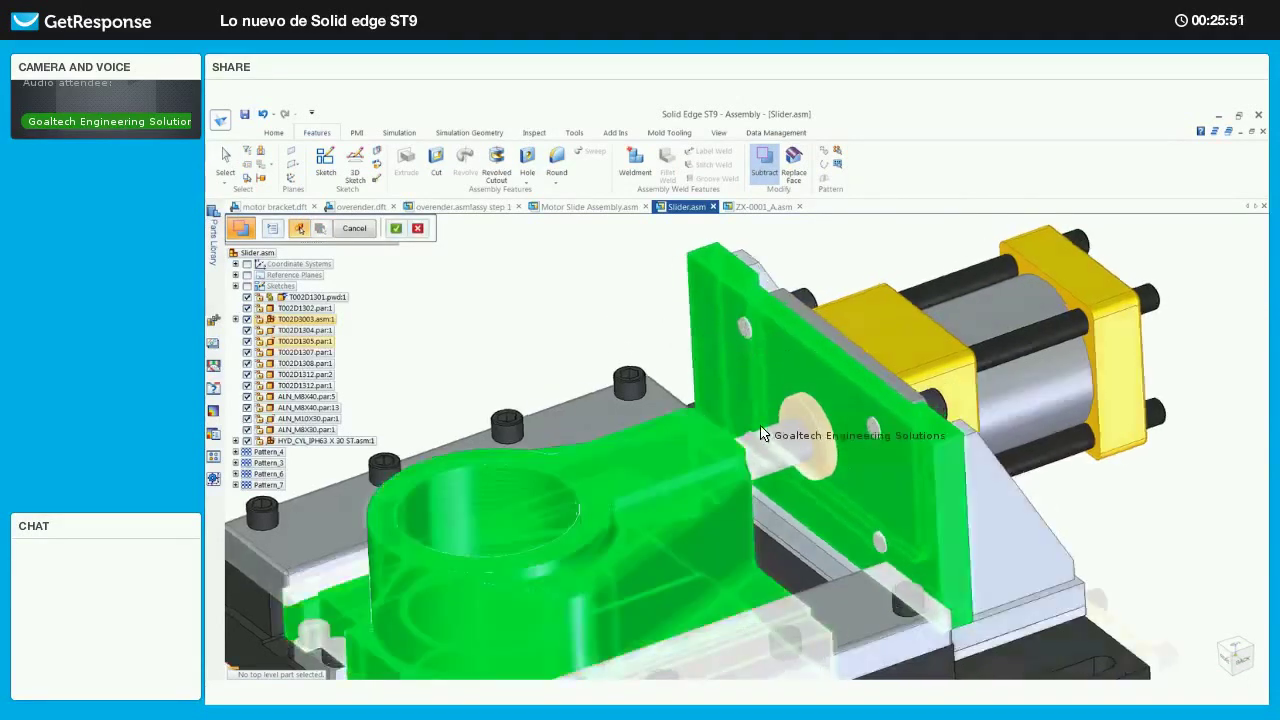
- Use the cylinder's rod, front block and mounting screws as subtract tools and complete the subtraction
middle_drag(790, 425, 804, 418)
click(803, 412)
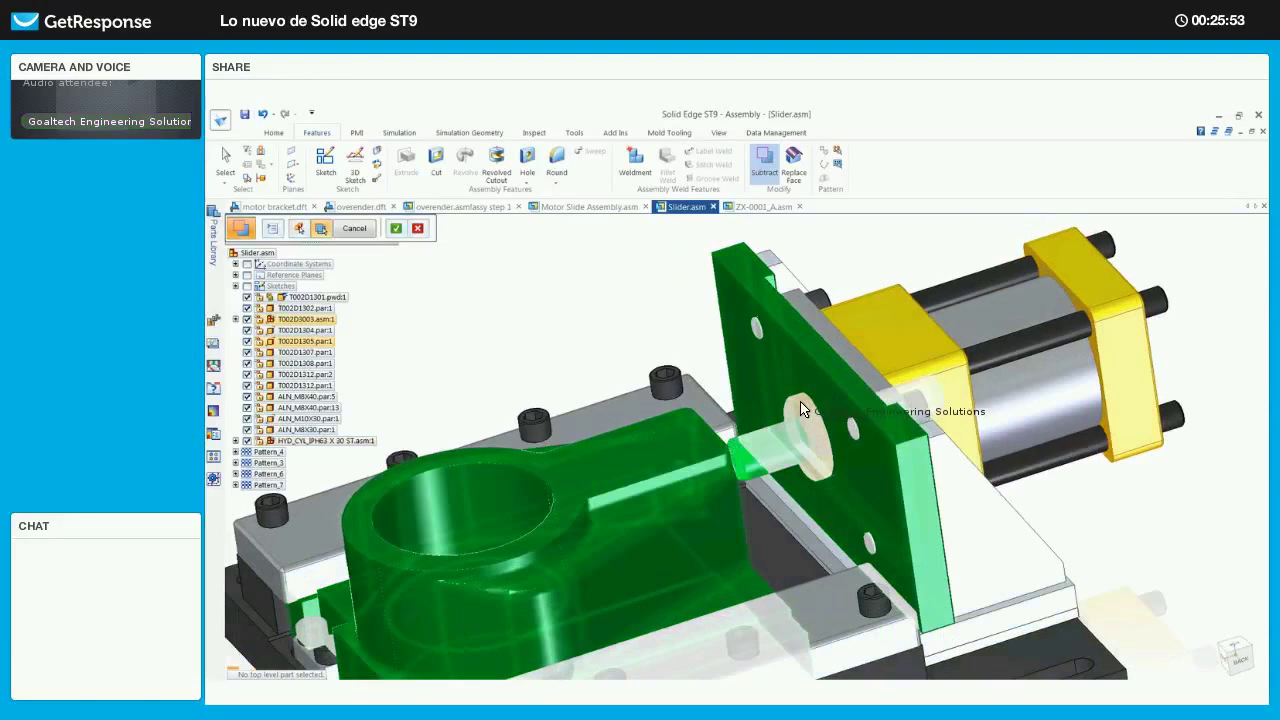
right_click(760, 337)
click(862, 428)
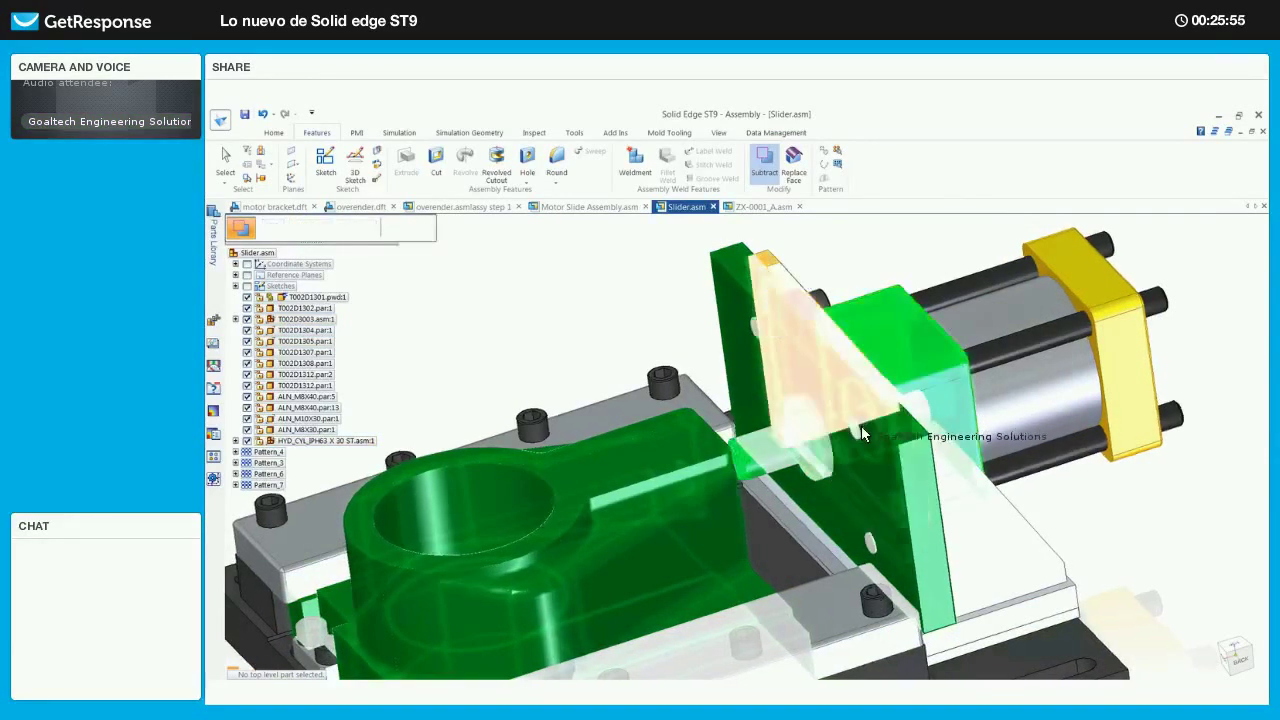
middle_drag(861, 427, 870, 429)
click(869, 546)
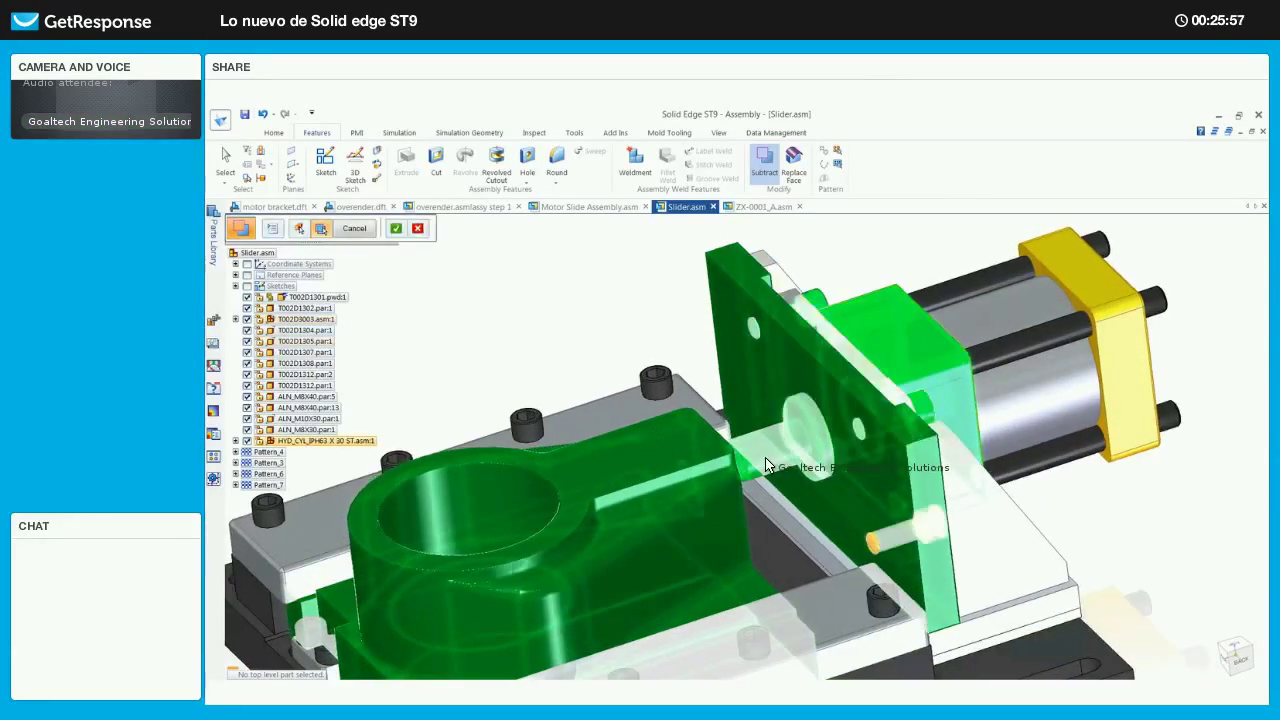
right_click(735, 447)
middle_drag(558, 311, 526, 285)
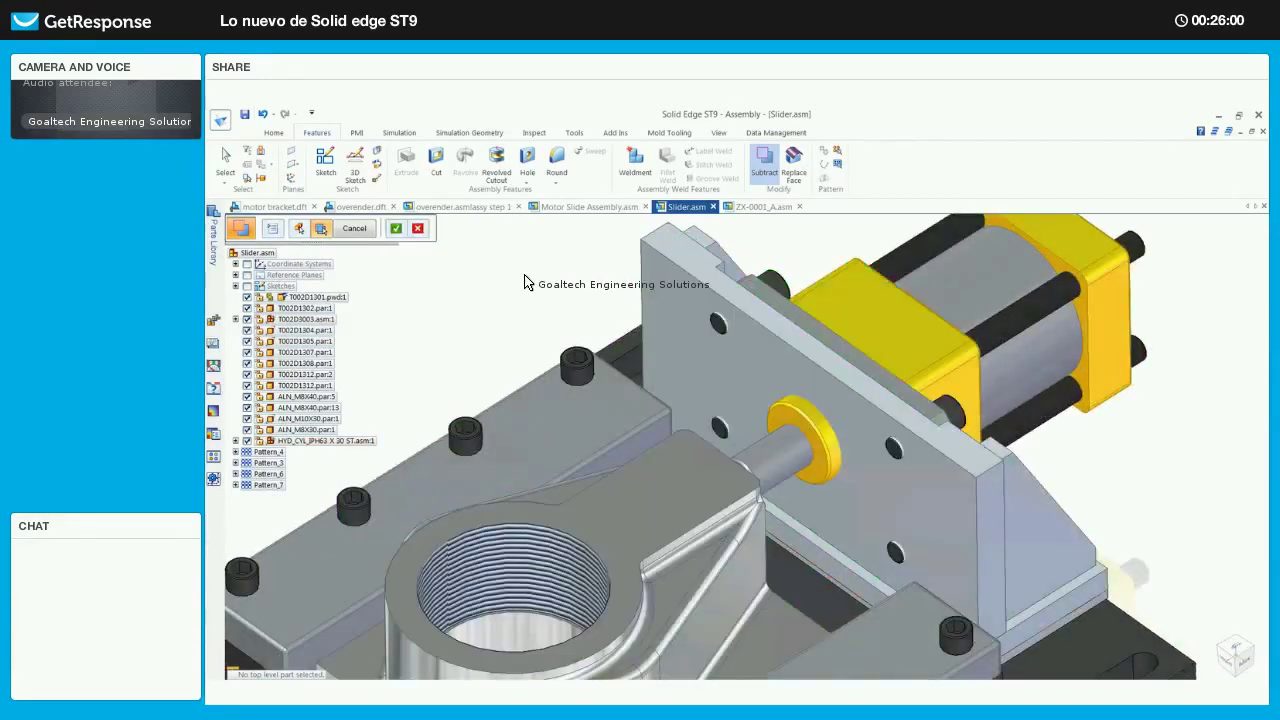
click(396, 228)
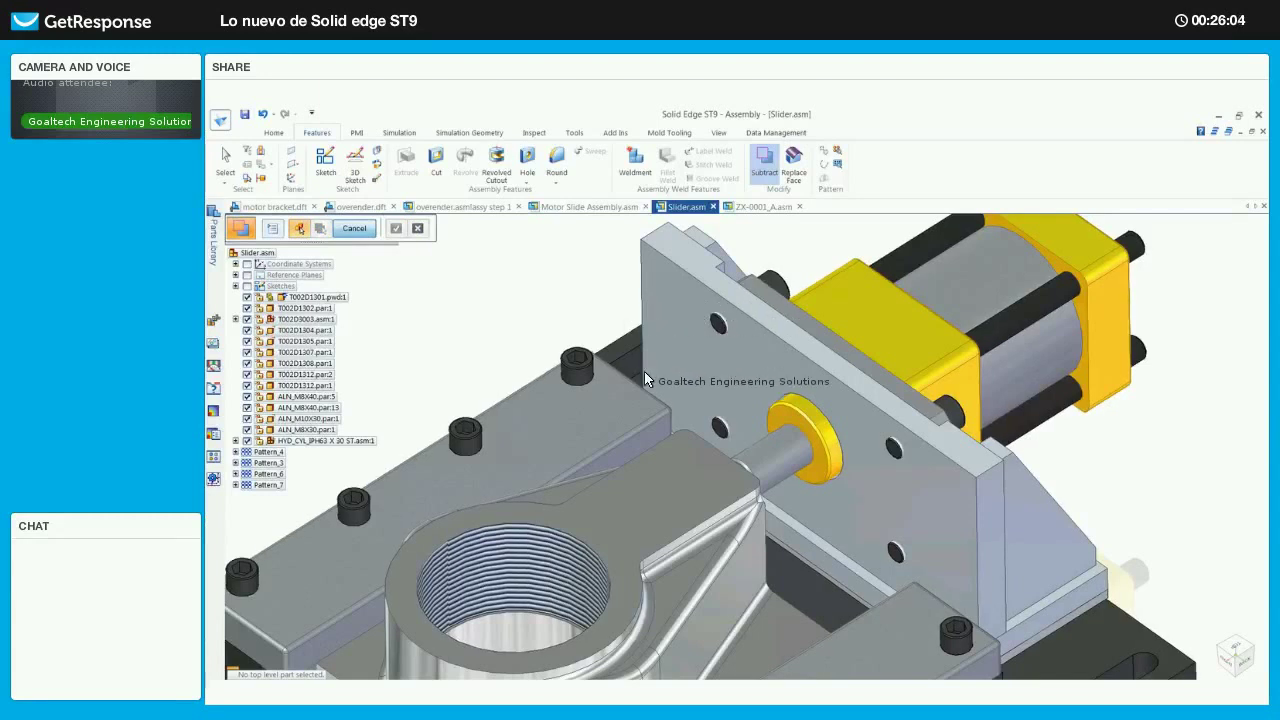
key(Escape)
- Edit the slider body T002D1305 in place
middle_drag(649, 452, 750, 450)
click(750, 450)
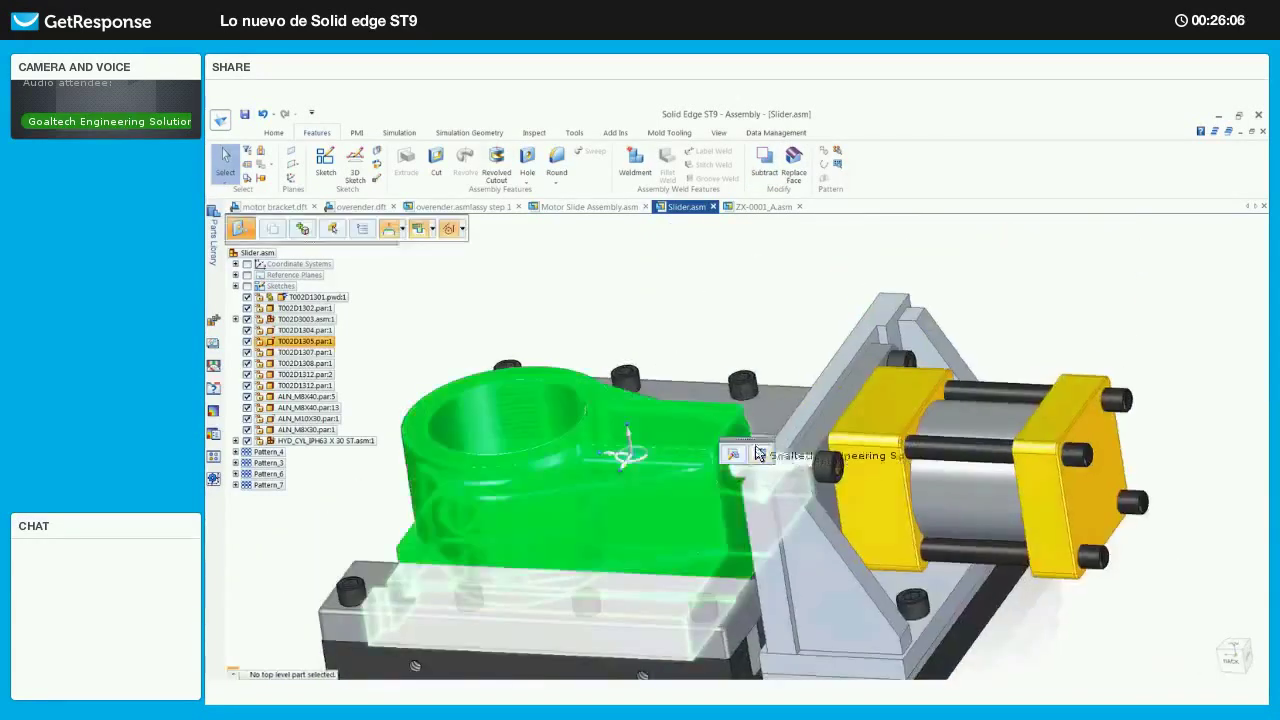
click(758, 454)
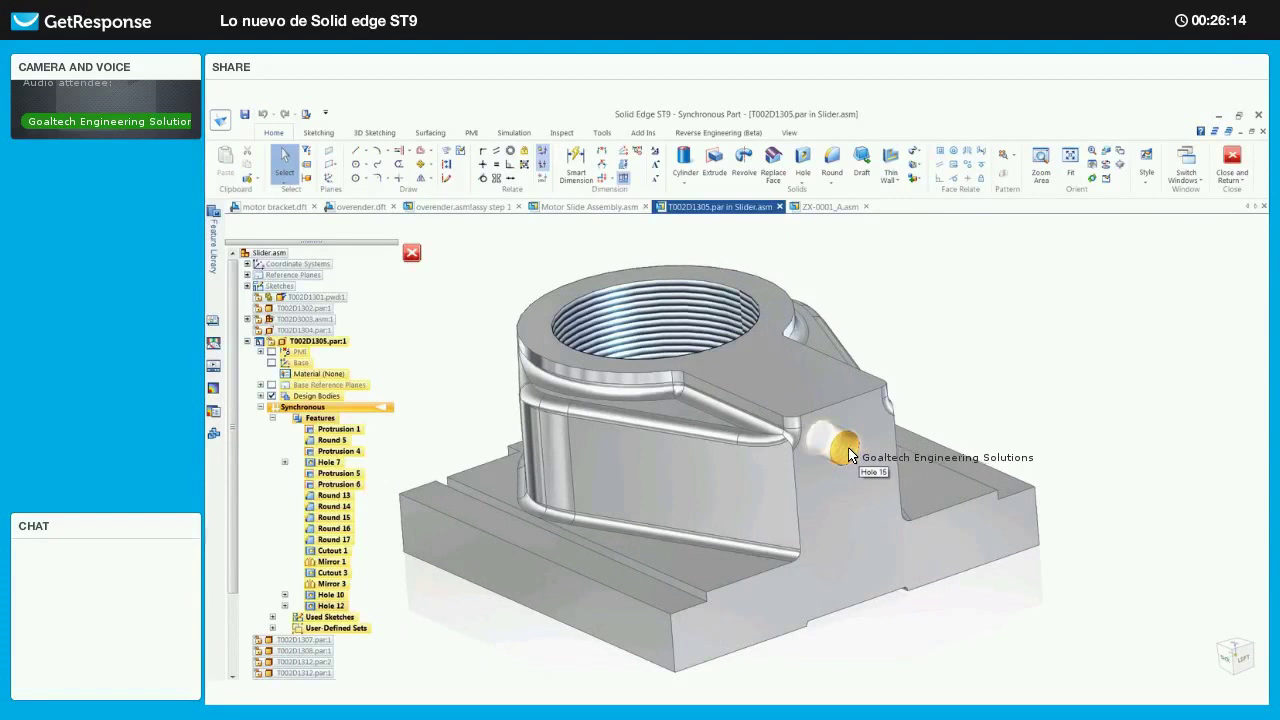
- Set the slider body's threaded rod hole to a depth of 45 mm with a 118° V bottom
click(851, 455)
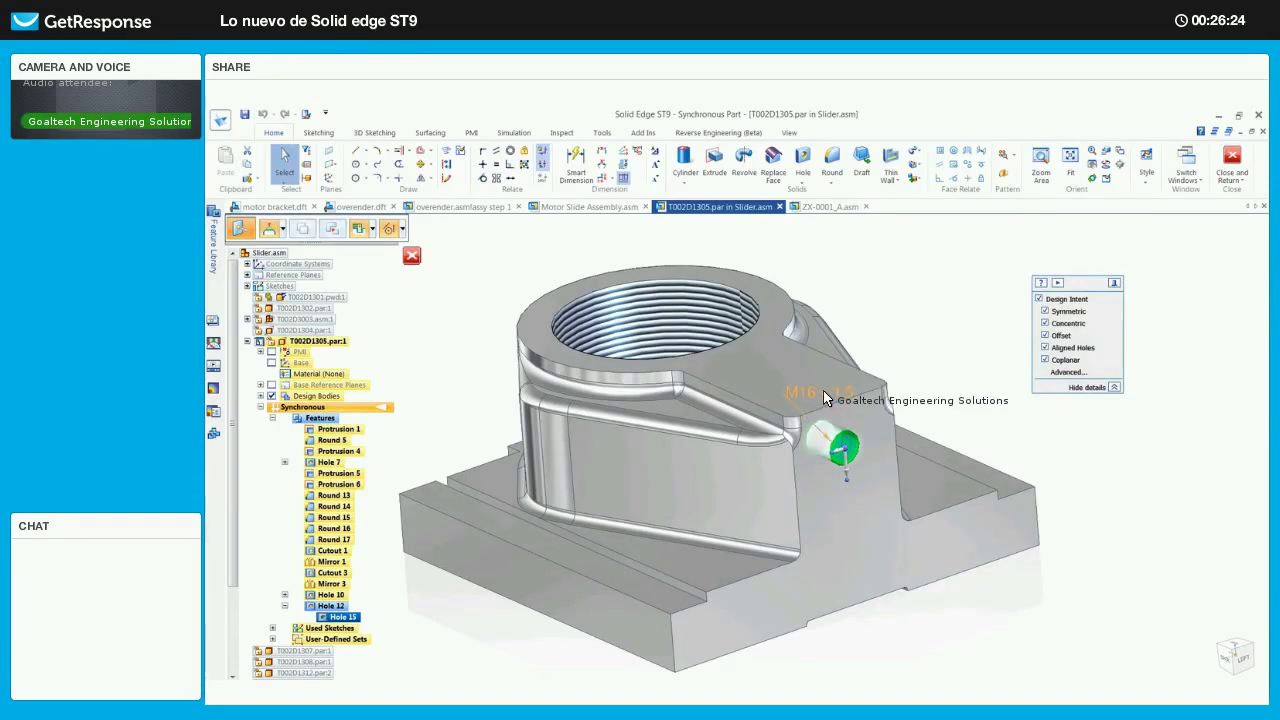
key(Escape)
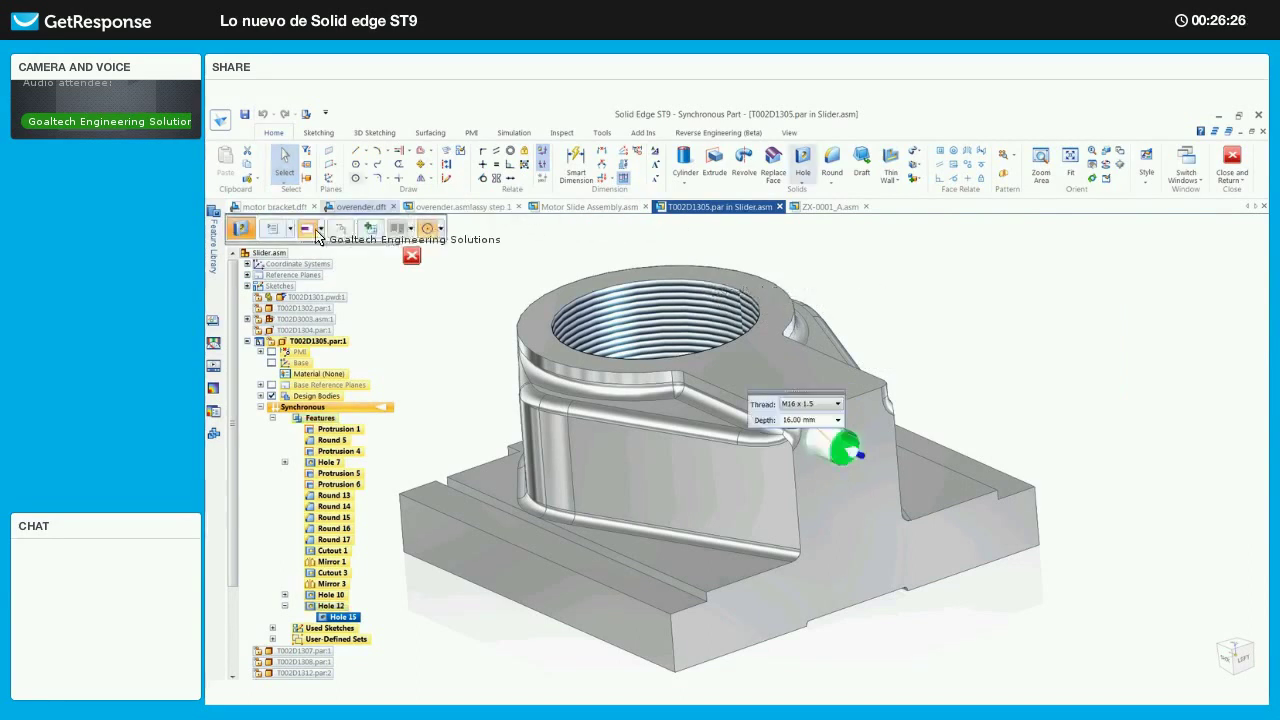
click(812, 404)
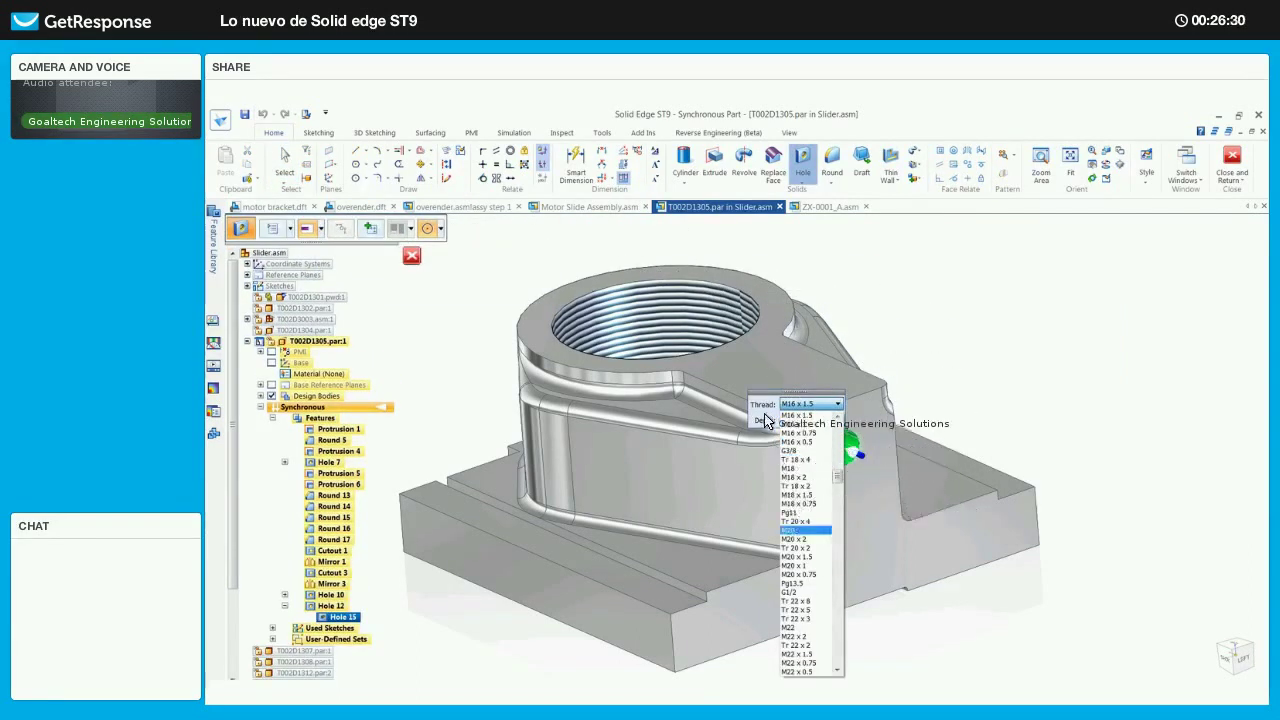
click(595, 250)
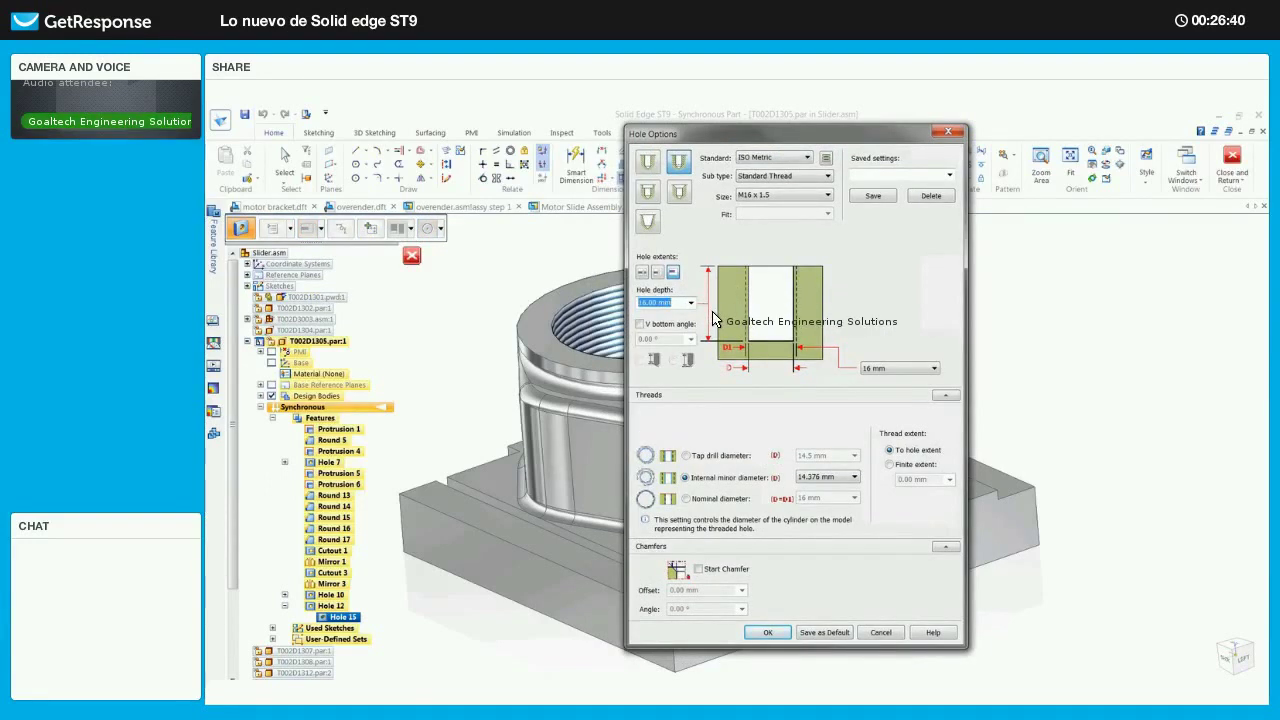
text(45)
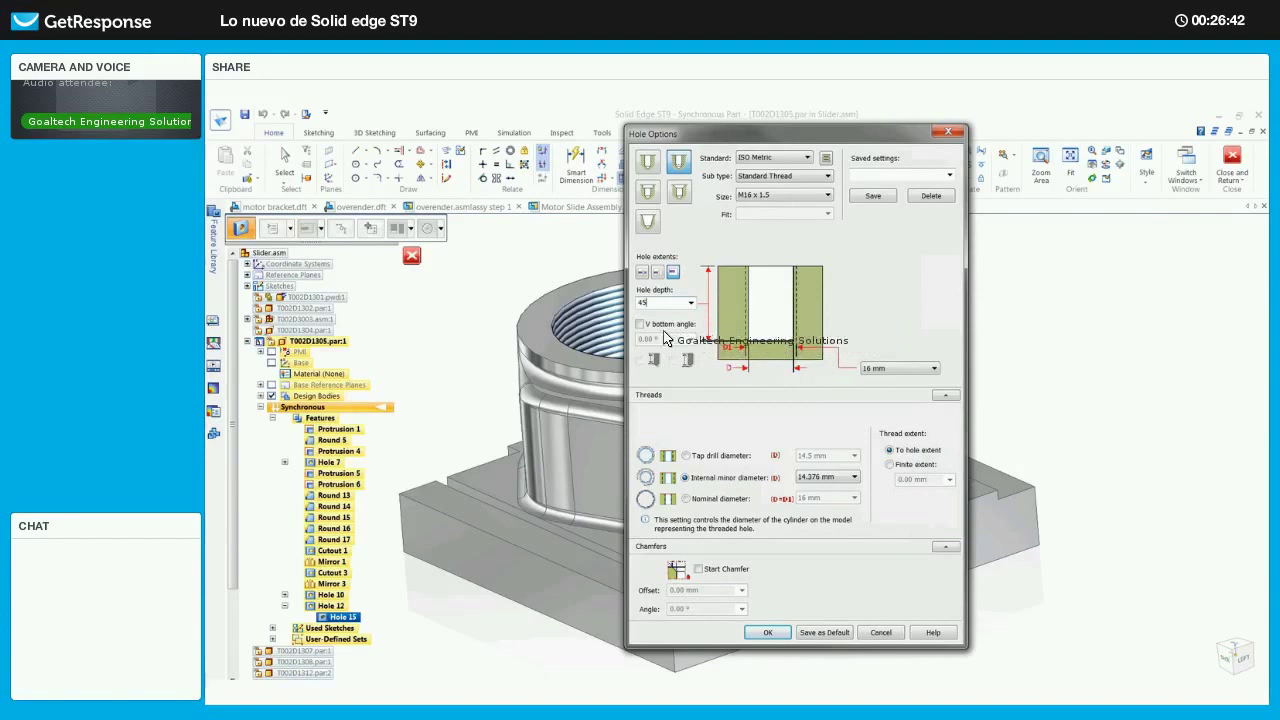
click(640, 325)
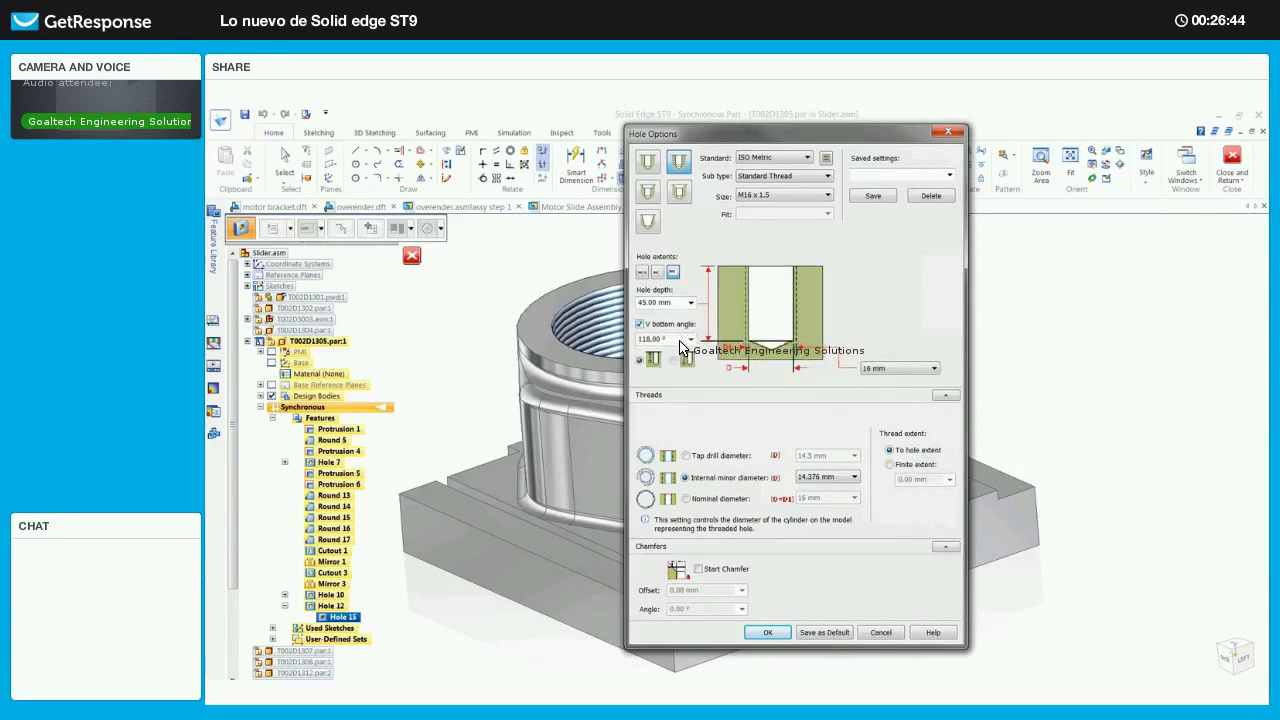
- Limit the hole's thread to a finite extent of 35 mm and apply the hole options
click(899, 467)
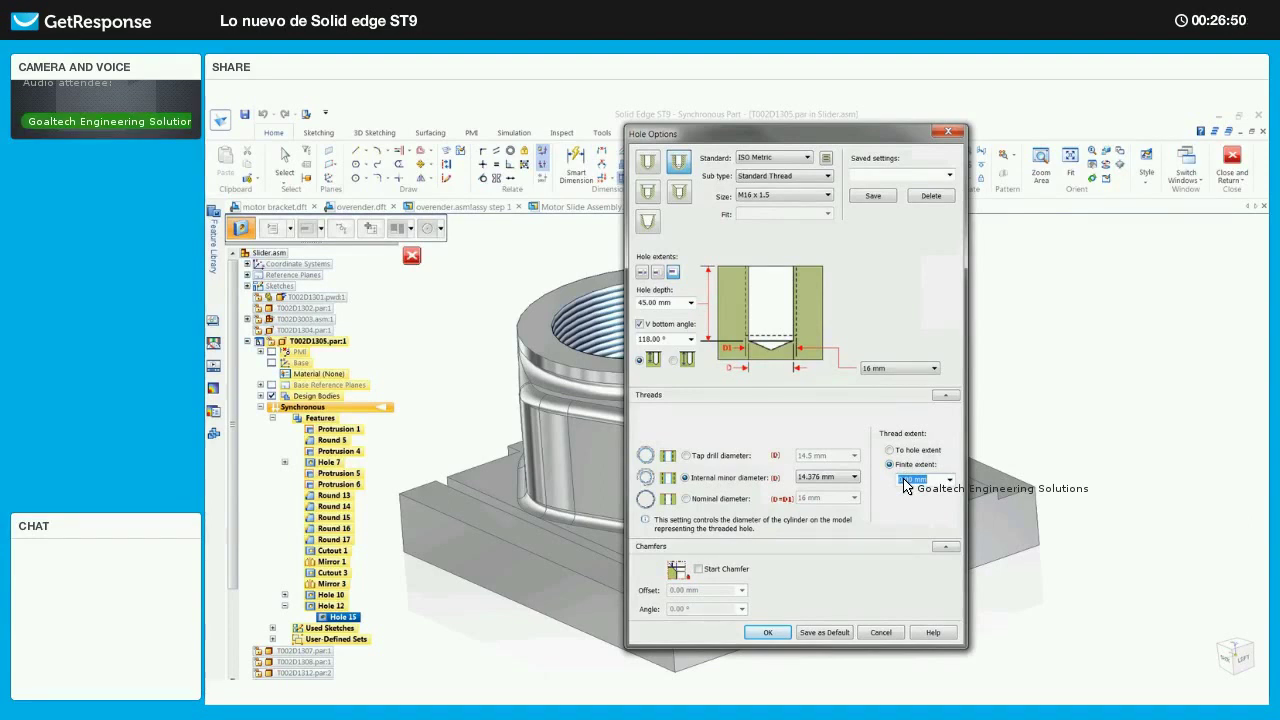
text(35)
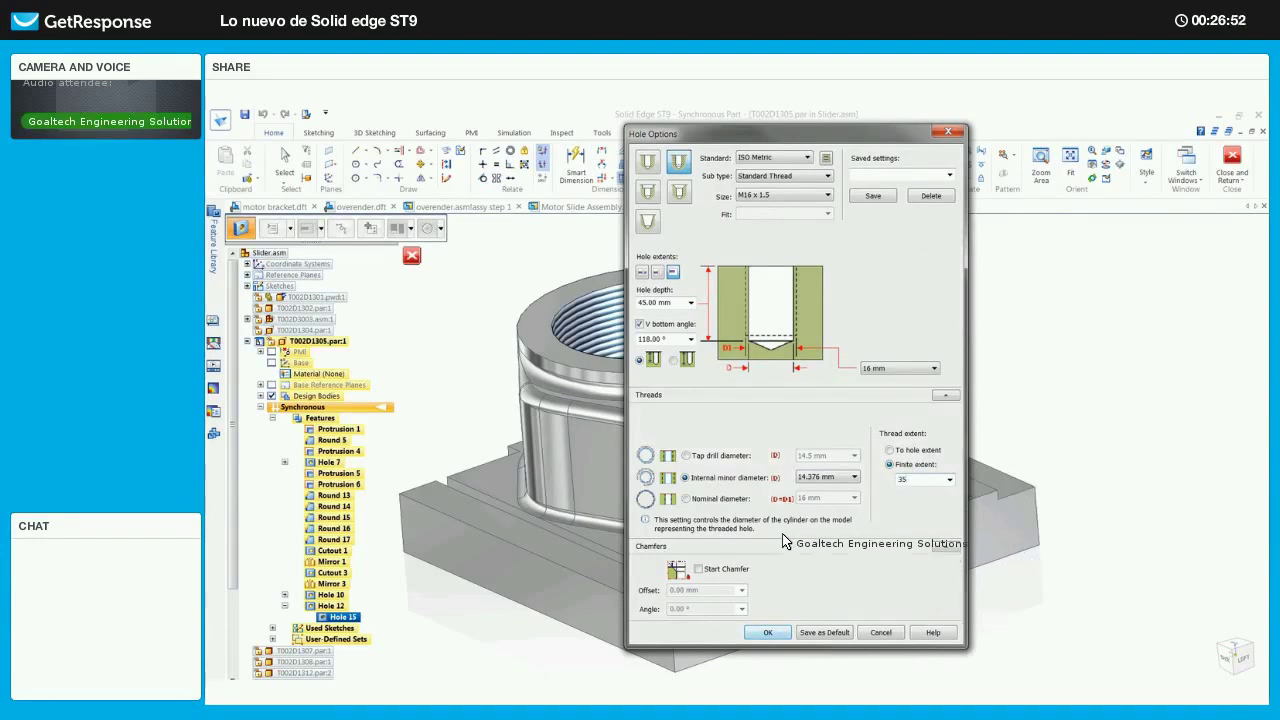
key(Return)
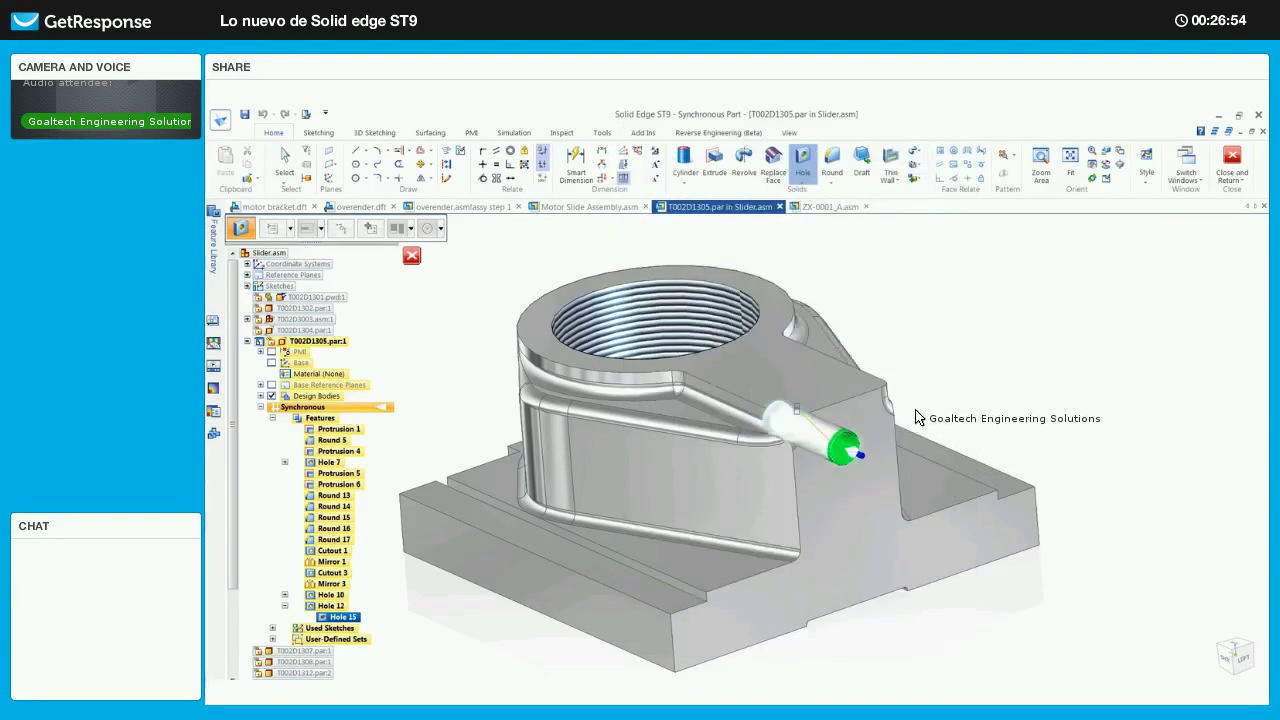
- Finish the threaded hole edit and return from the slider body to the Slider assembly
middle_drag(837, 402, 859, 399)
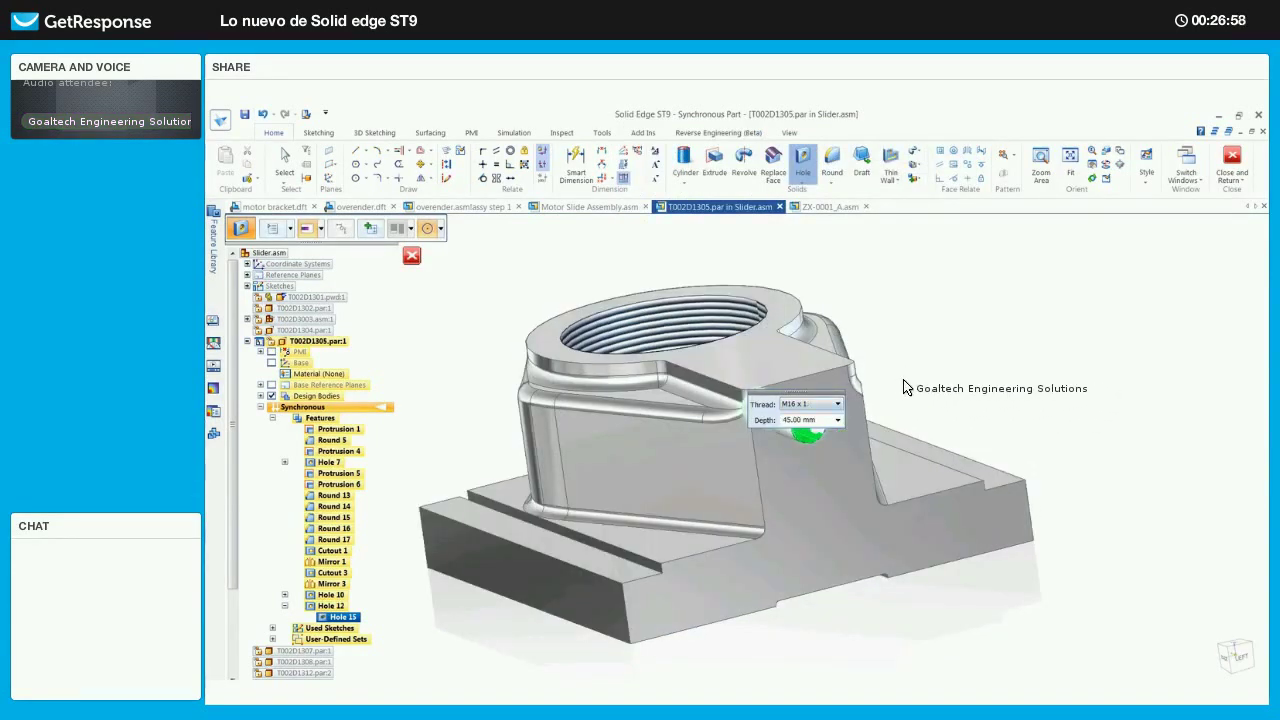
scroll(905, 386, down, 2)
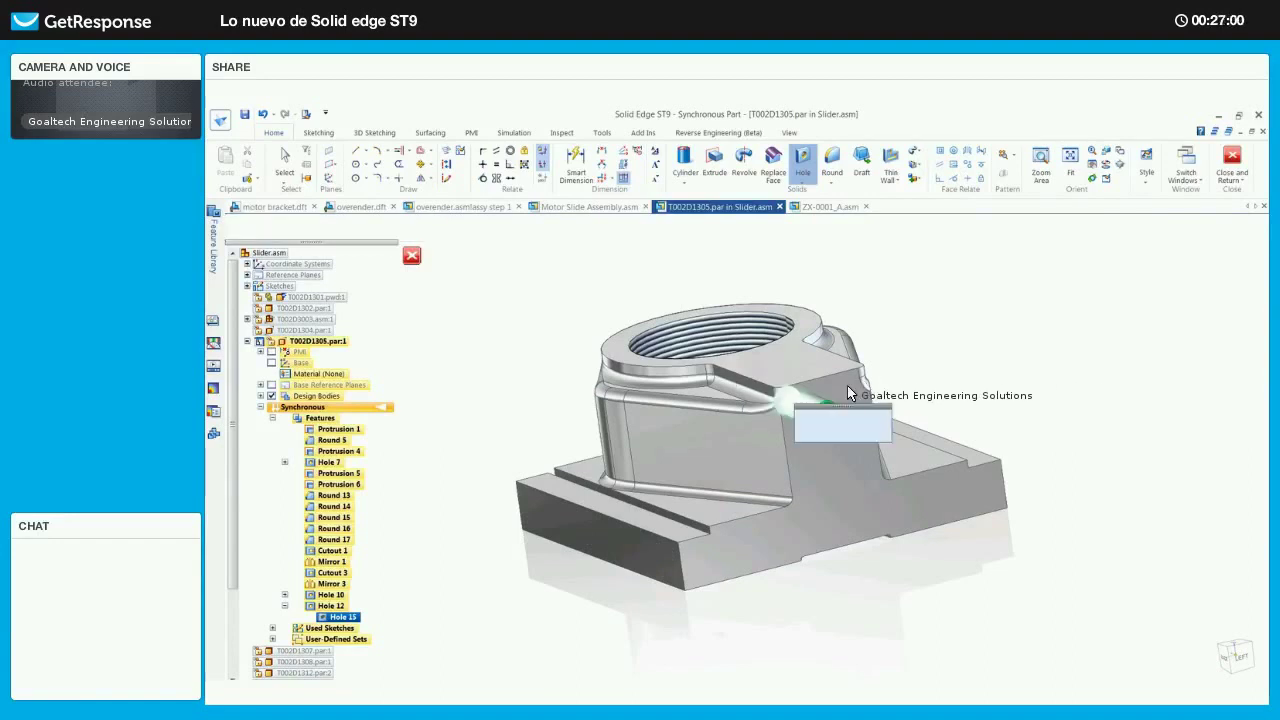
click(848, 421)
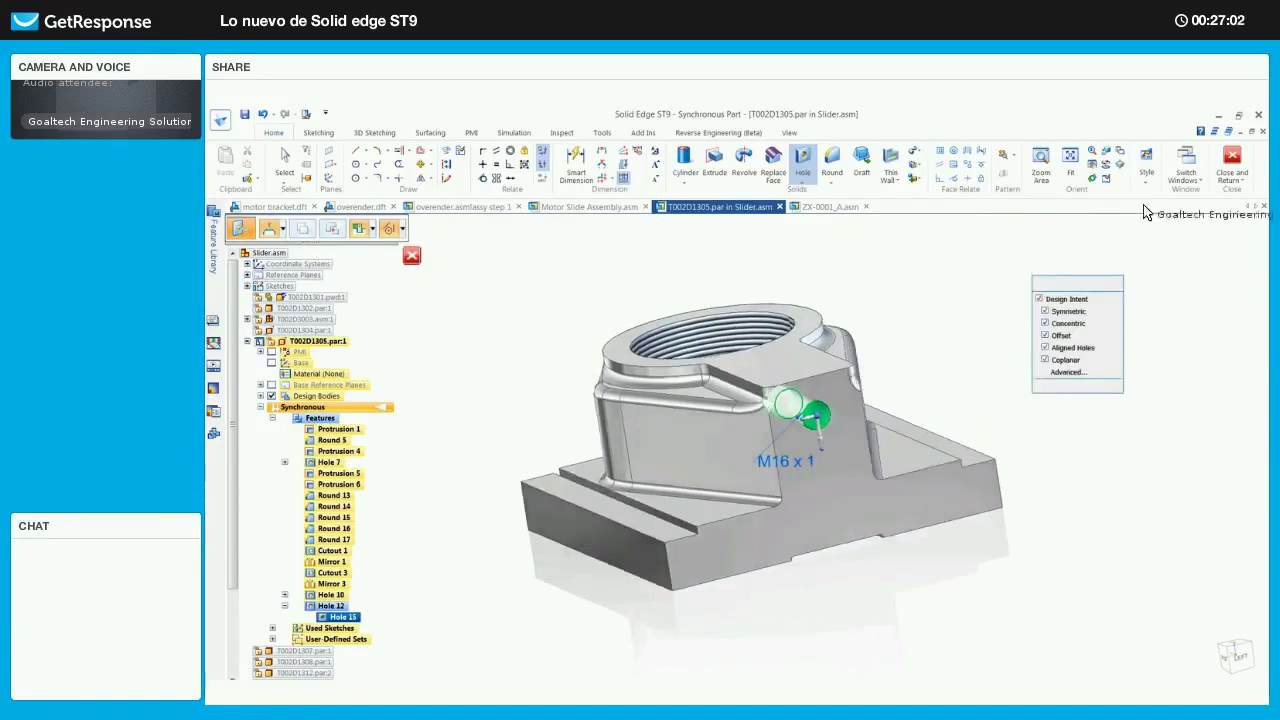
click(1222, 172)
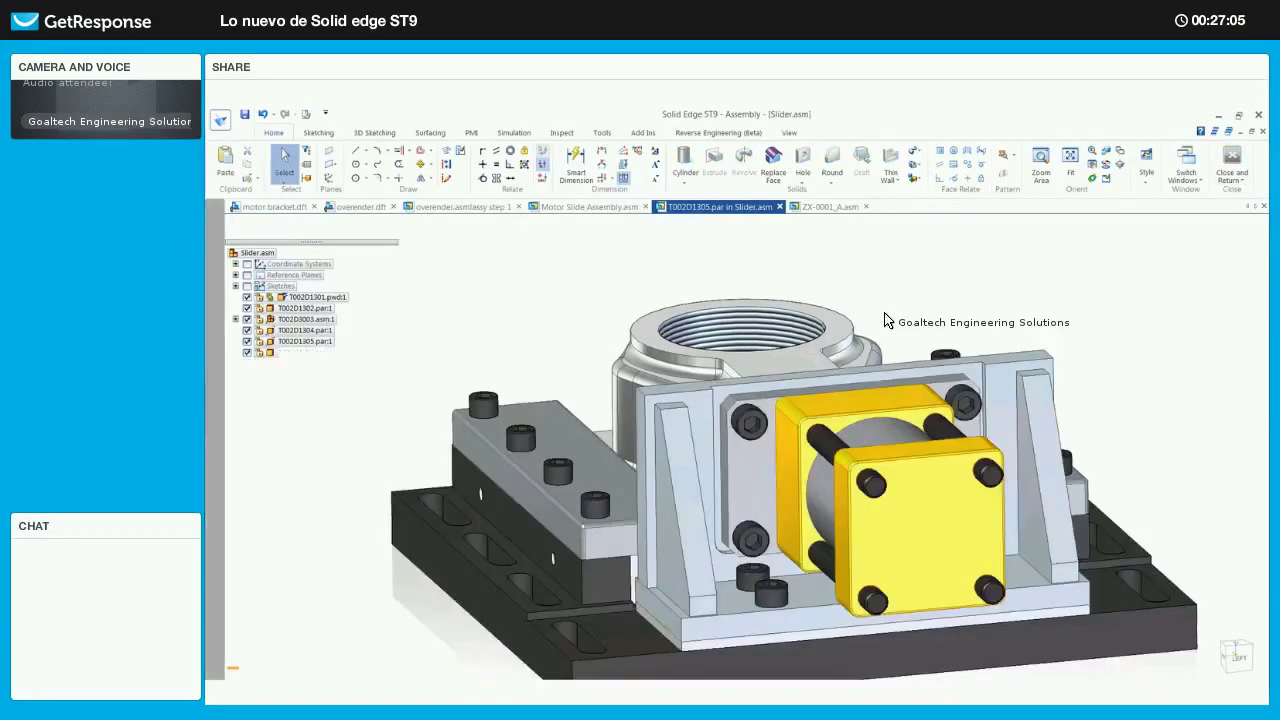
- Measure the outer face of the cylinder's front collar where it passes through the bracket plate
middle_drag(884, 404, 923, 417)
scroll(923, 417, up, 3)
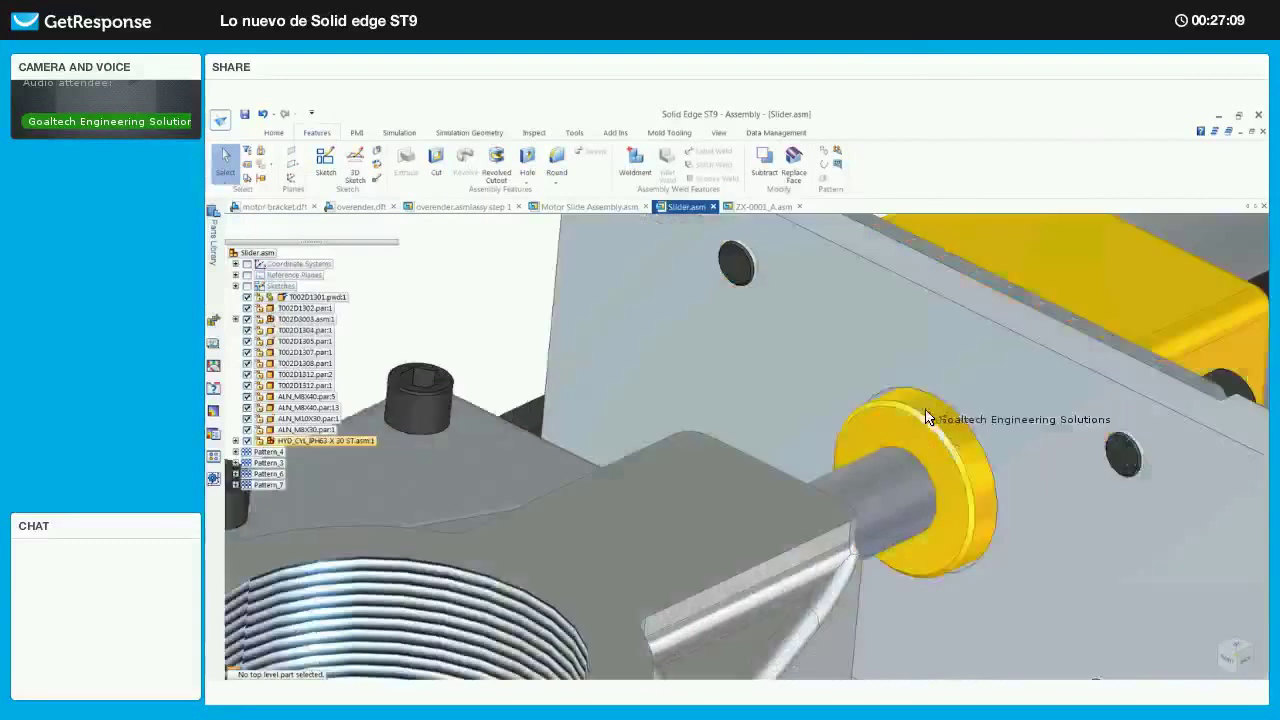
shift+middle_drag(835, 393, 801, 379)
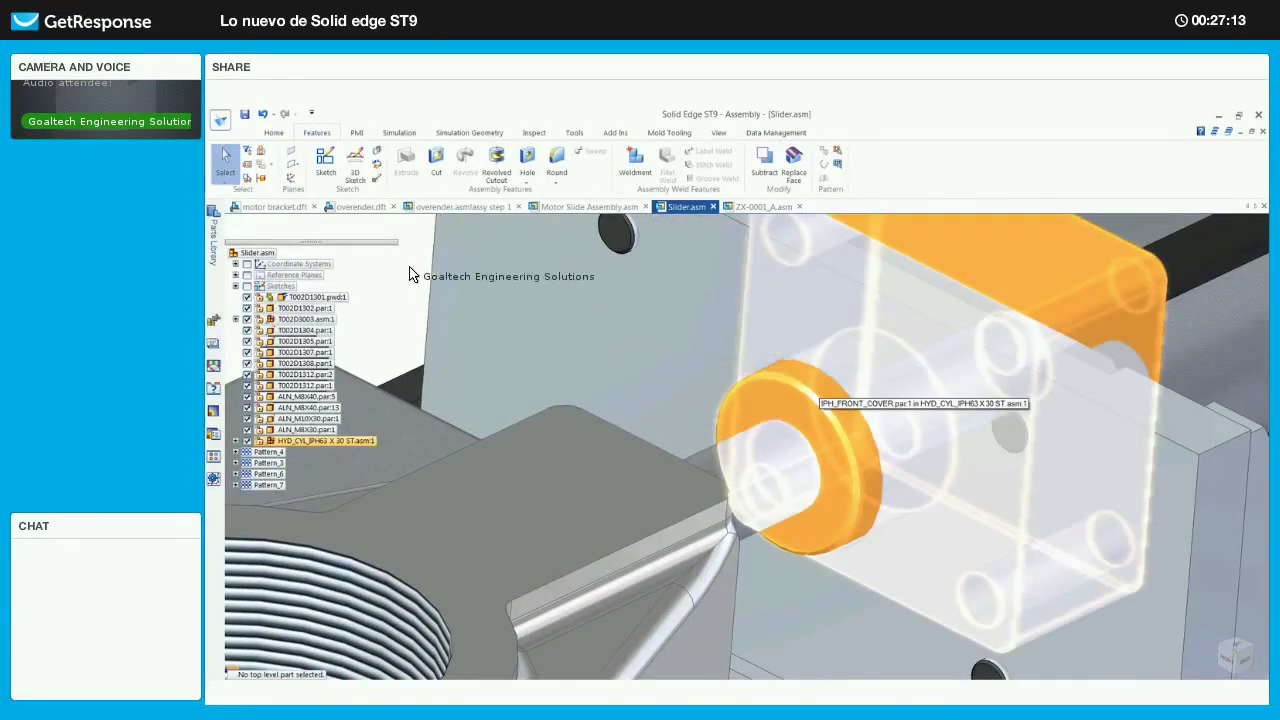
right_click(391, 271)
right_click(379, 282)
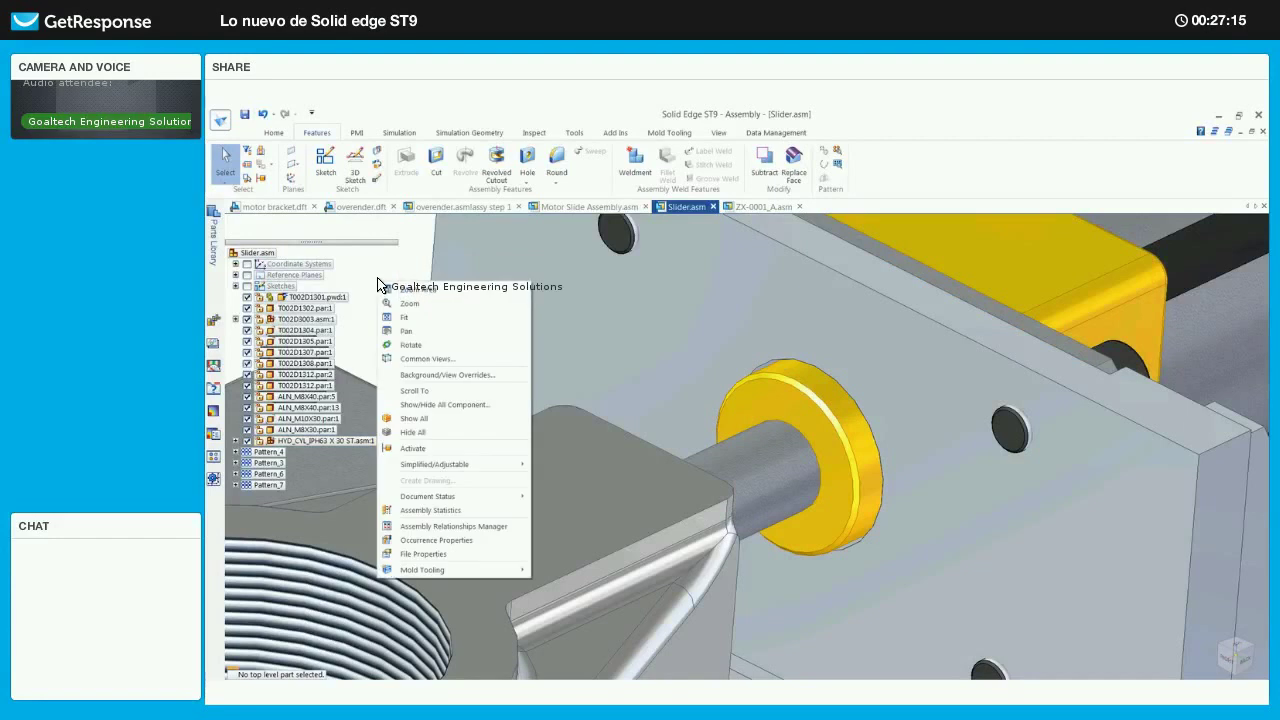
click(399, 289)
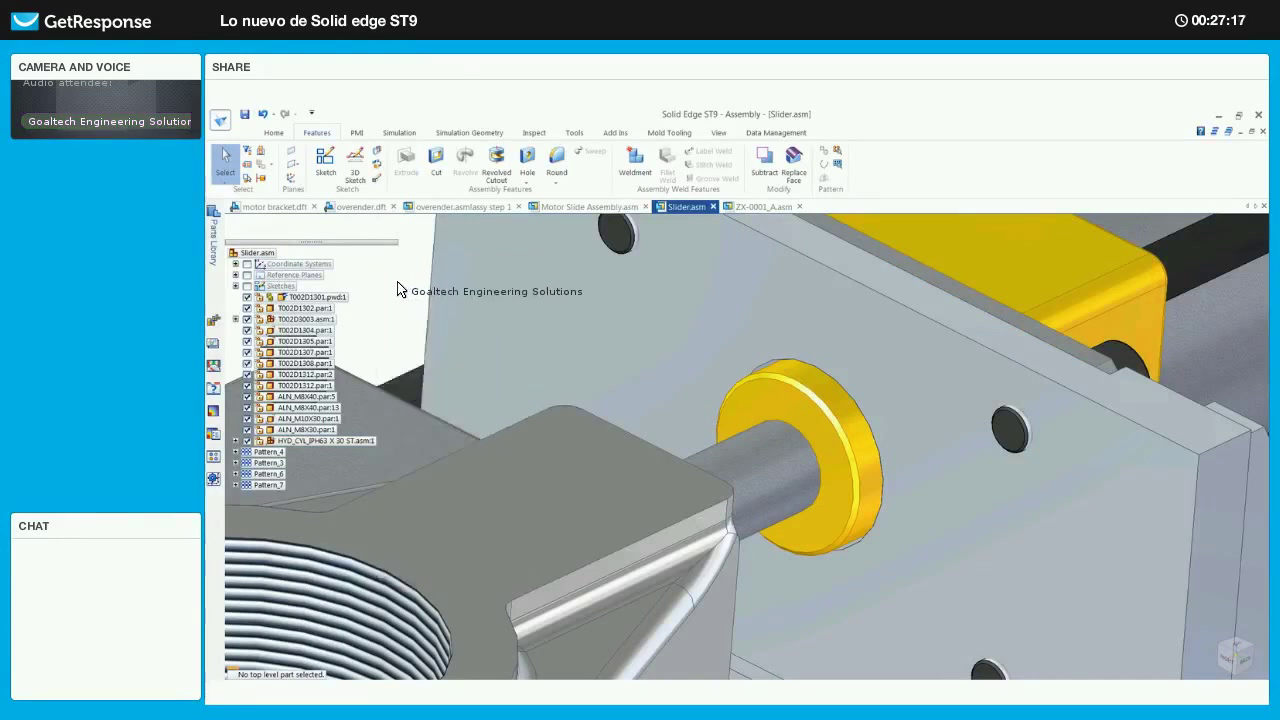
right_drag(398, 283, 399, 259)
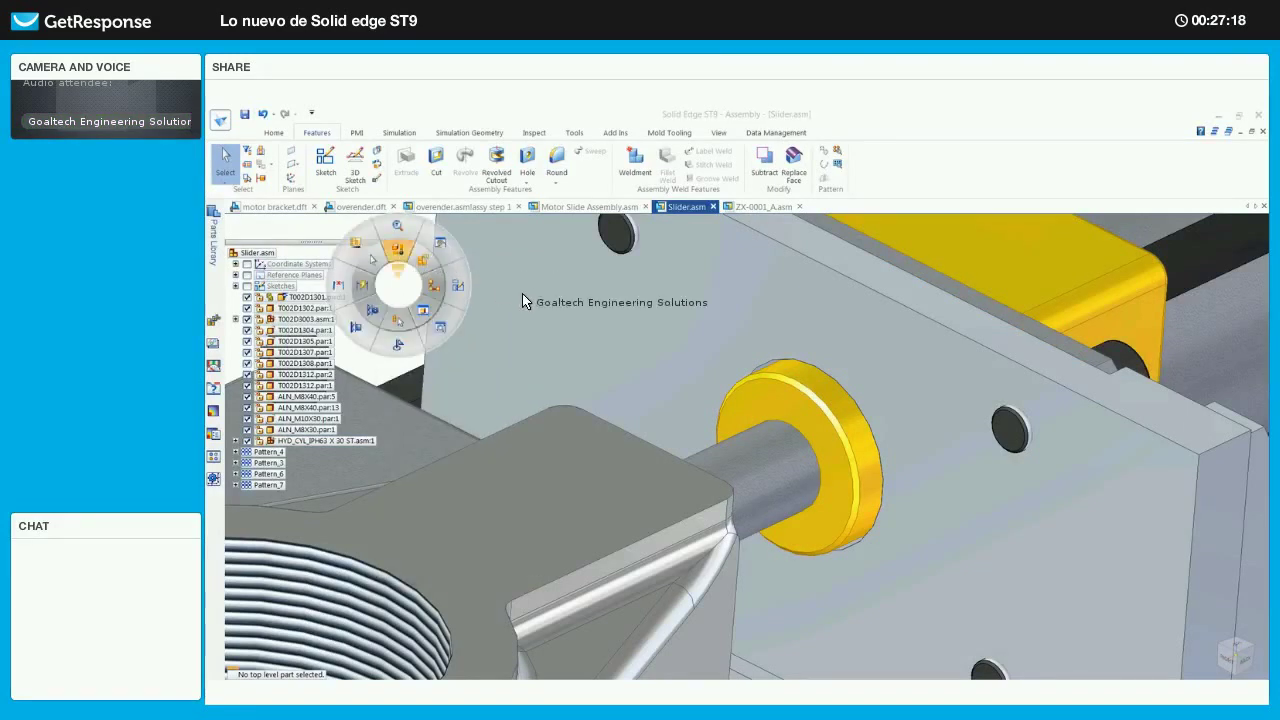
click(767, 373)
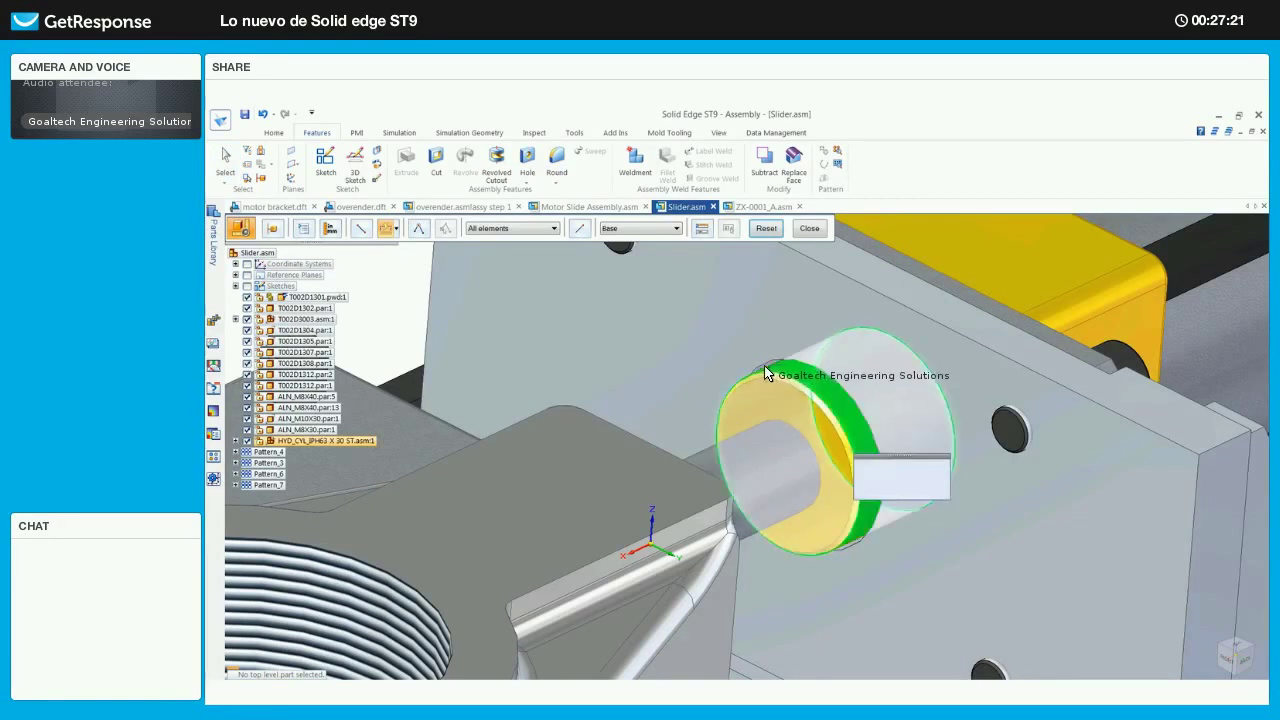
scroll(770, 368, up, 3)
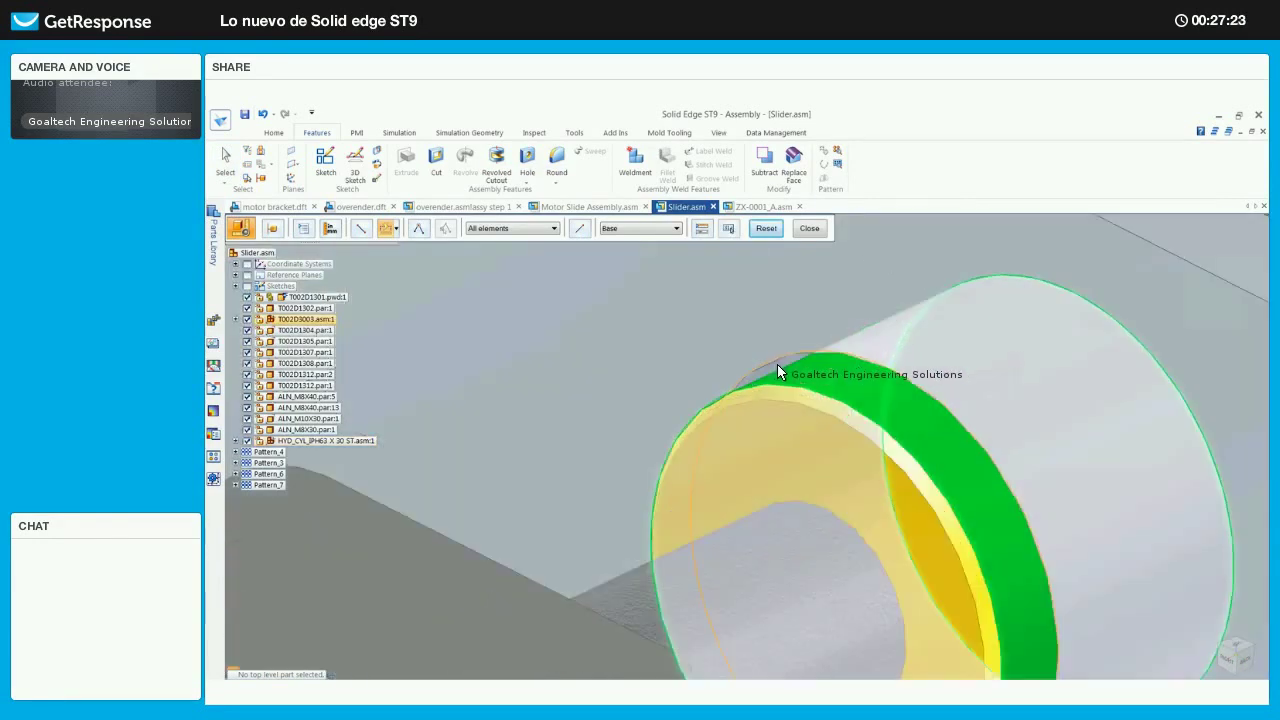
scroll(749, 384, down, 1)
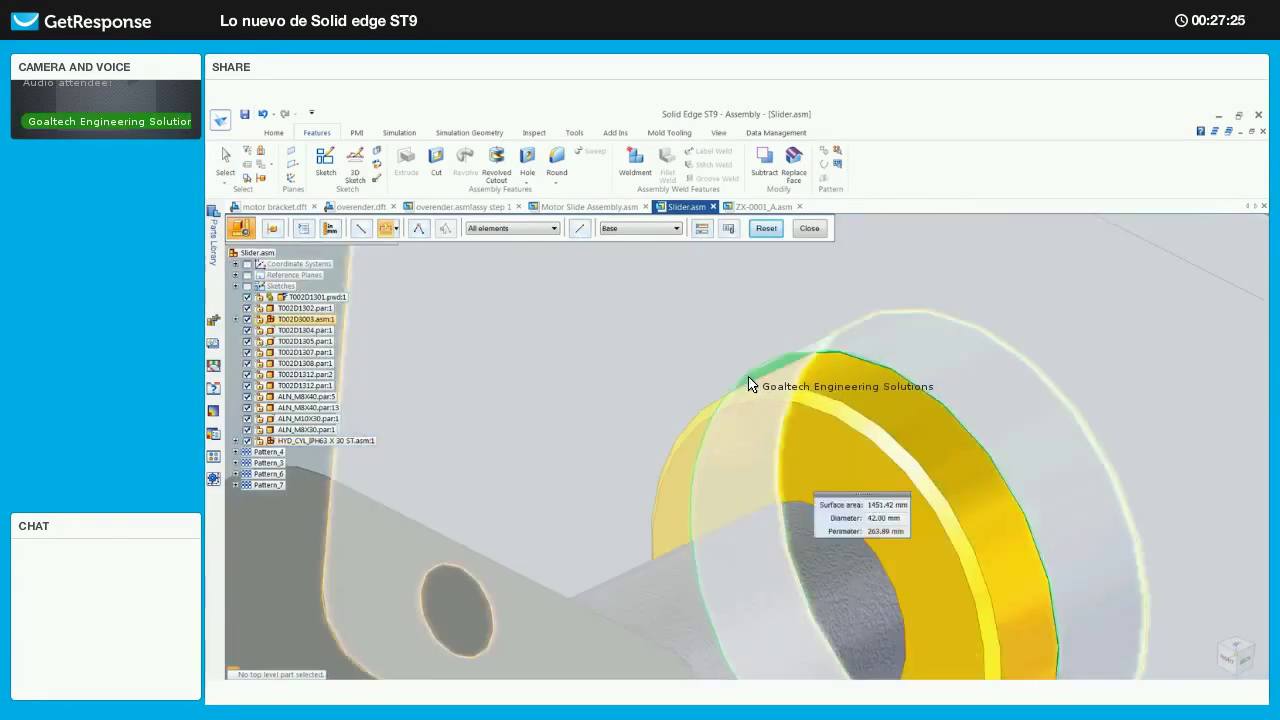
scroll(749, 384, up, 1)
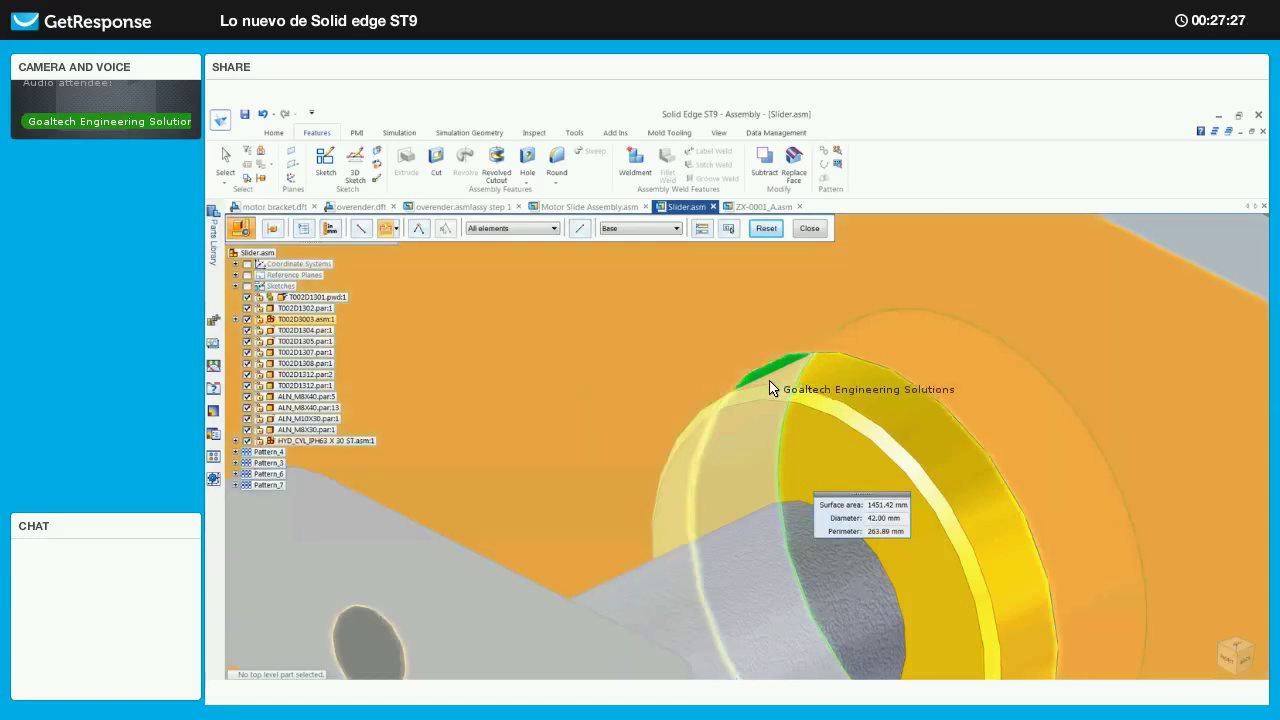
scroll(760, 388, down, 5)
key(Escape)
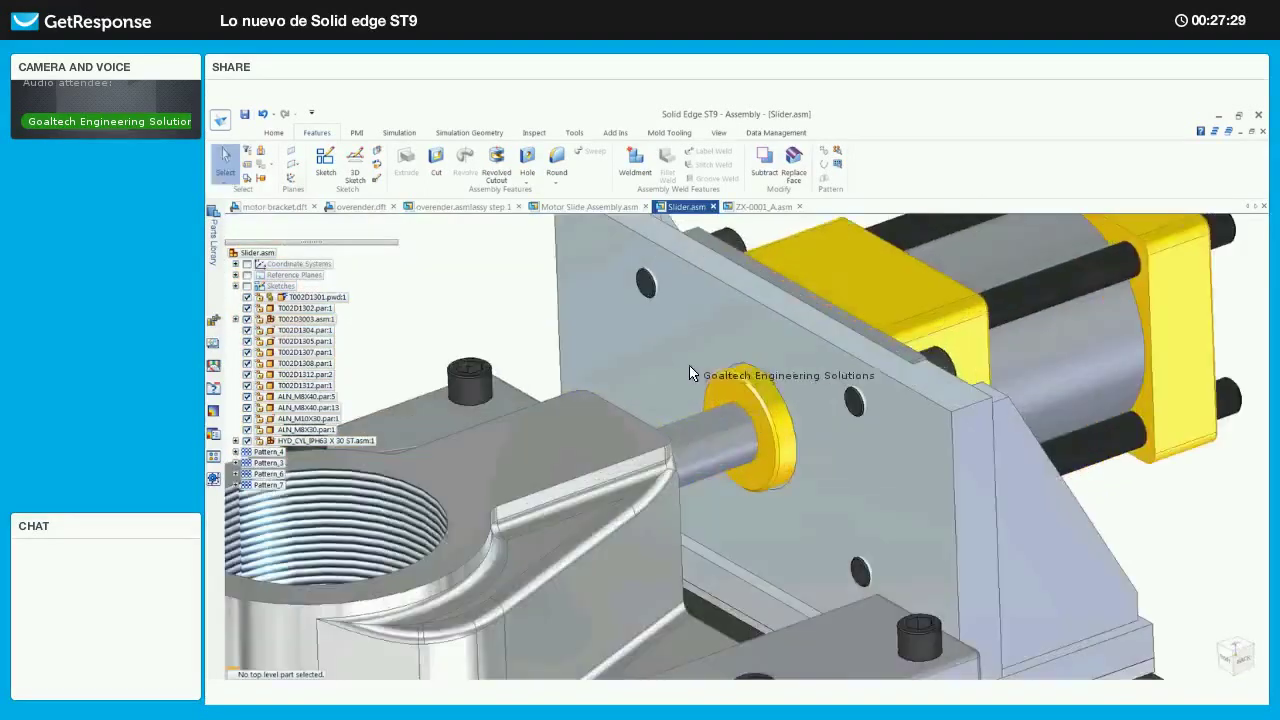
- Edit the bracket's upright plate T002D3003-W02 in place
scroll(689, 373, up, 2)
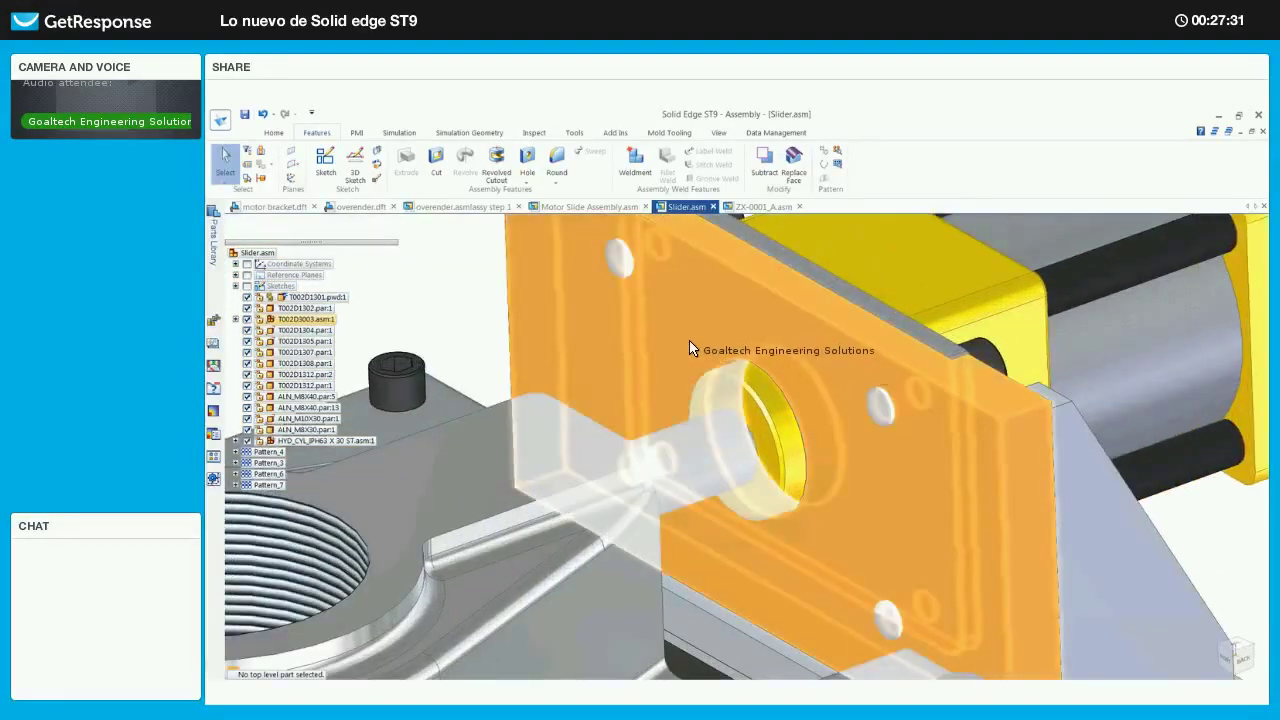
right_click(758, 456)
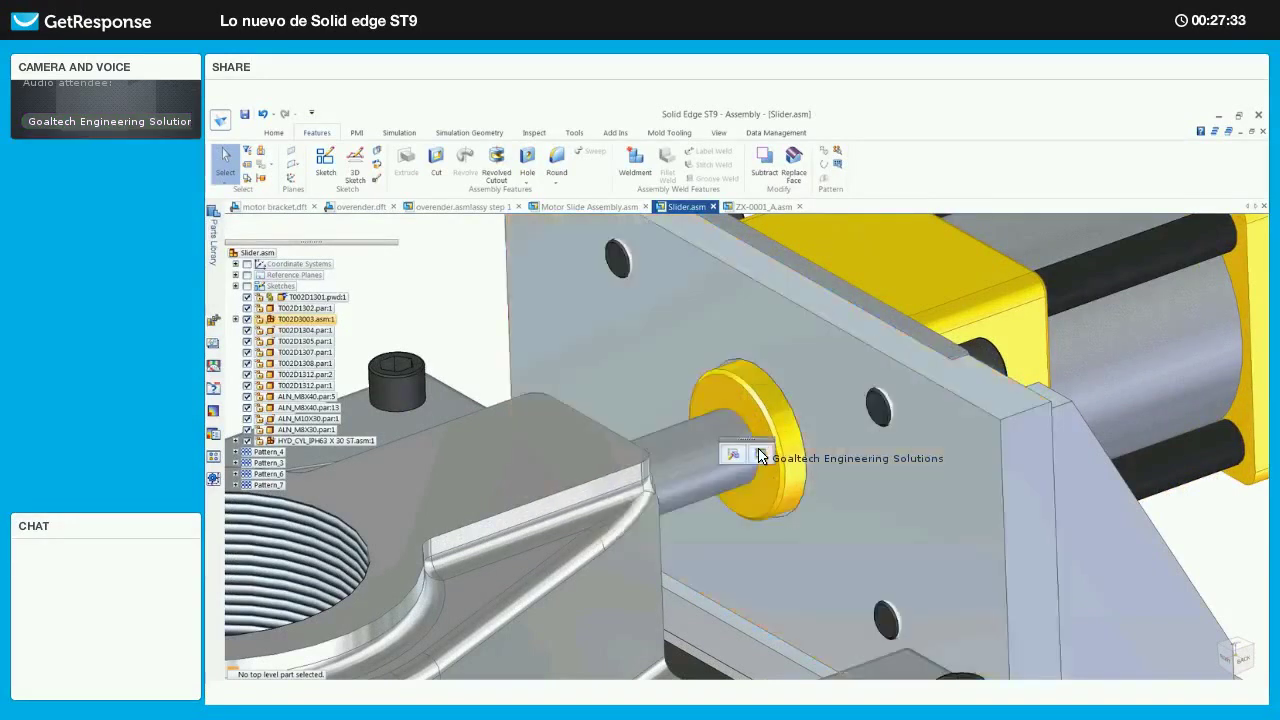
double_click(758, 450)
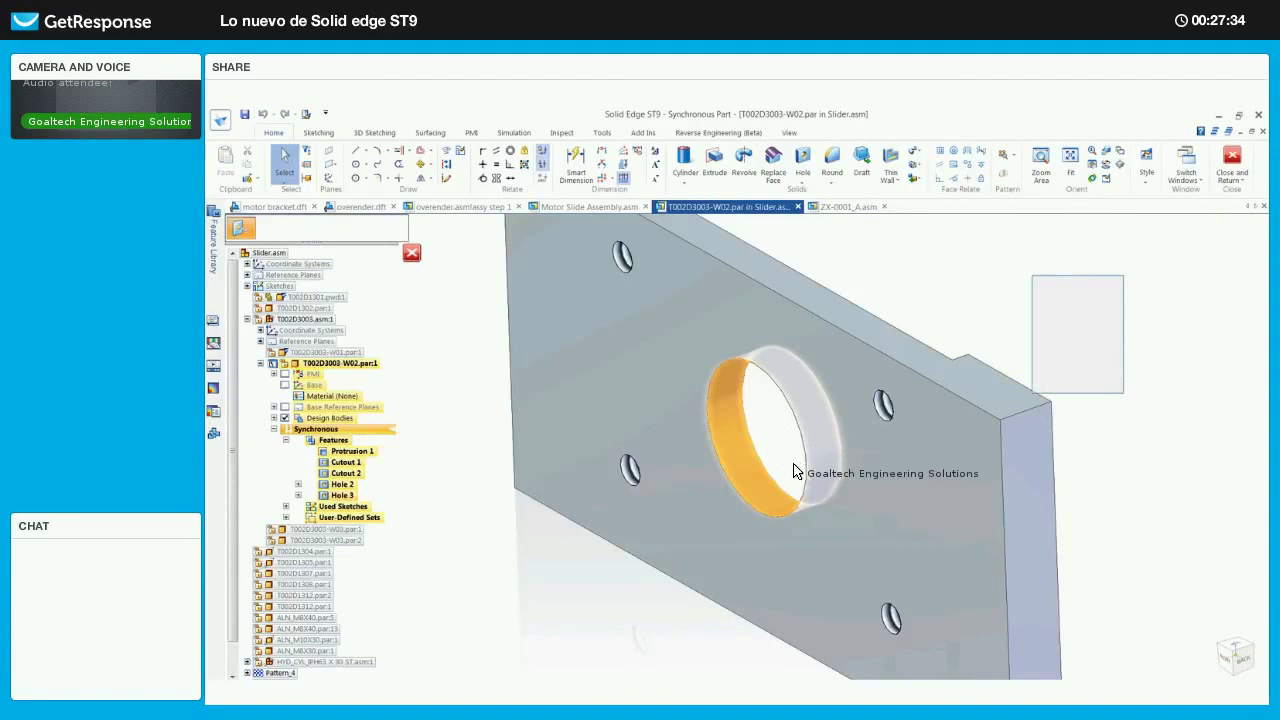
- Open the plate's large central hole for editing, and return to the Slider assembly
click(765, 452)
key(Escape)
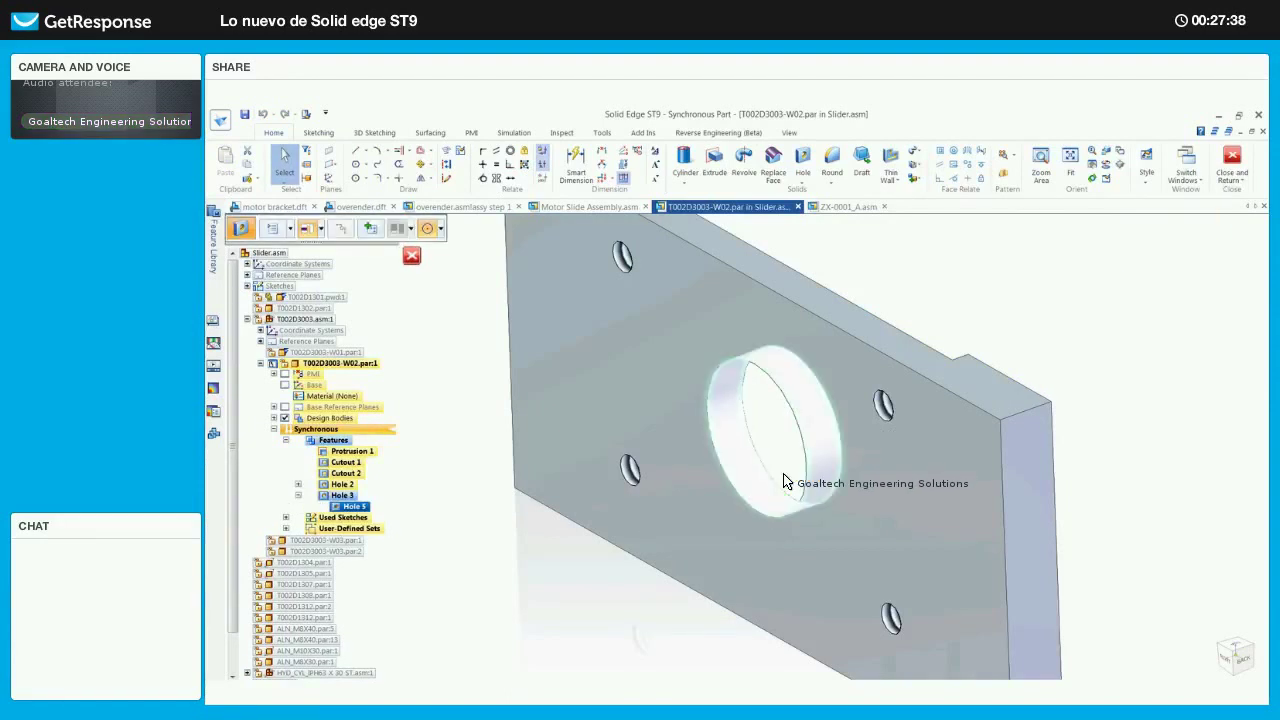
click(786, 480)
click(895, 303)
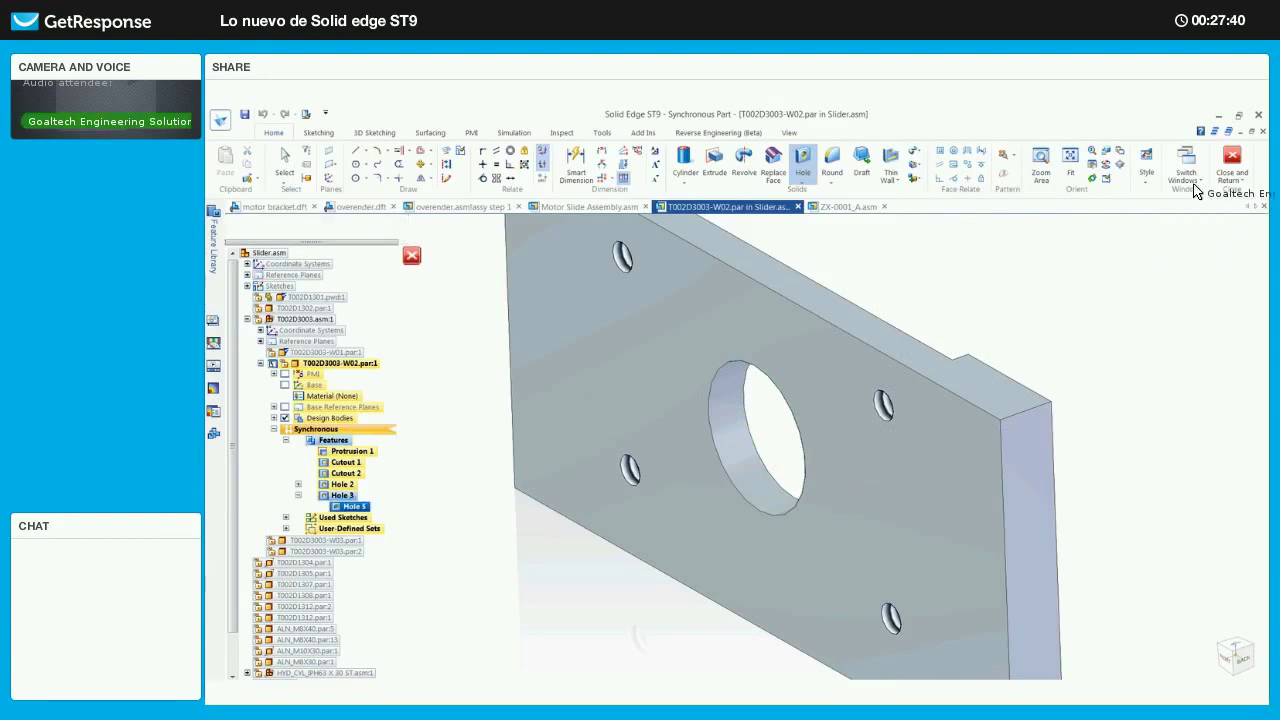
click(1224, 166)
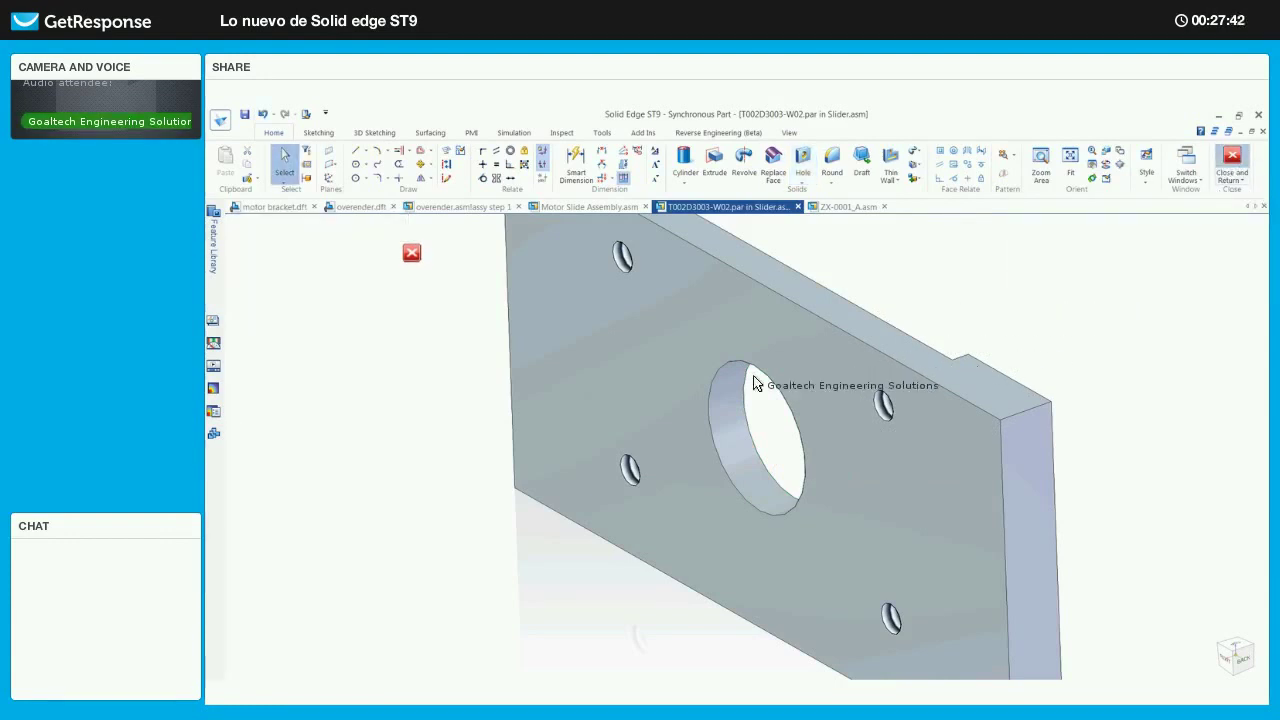
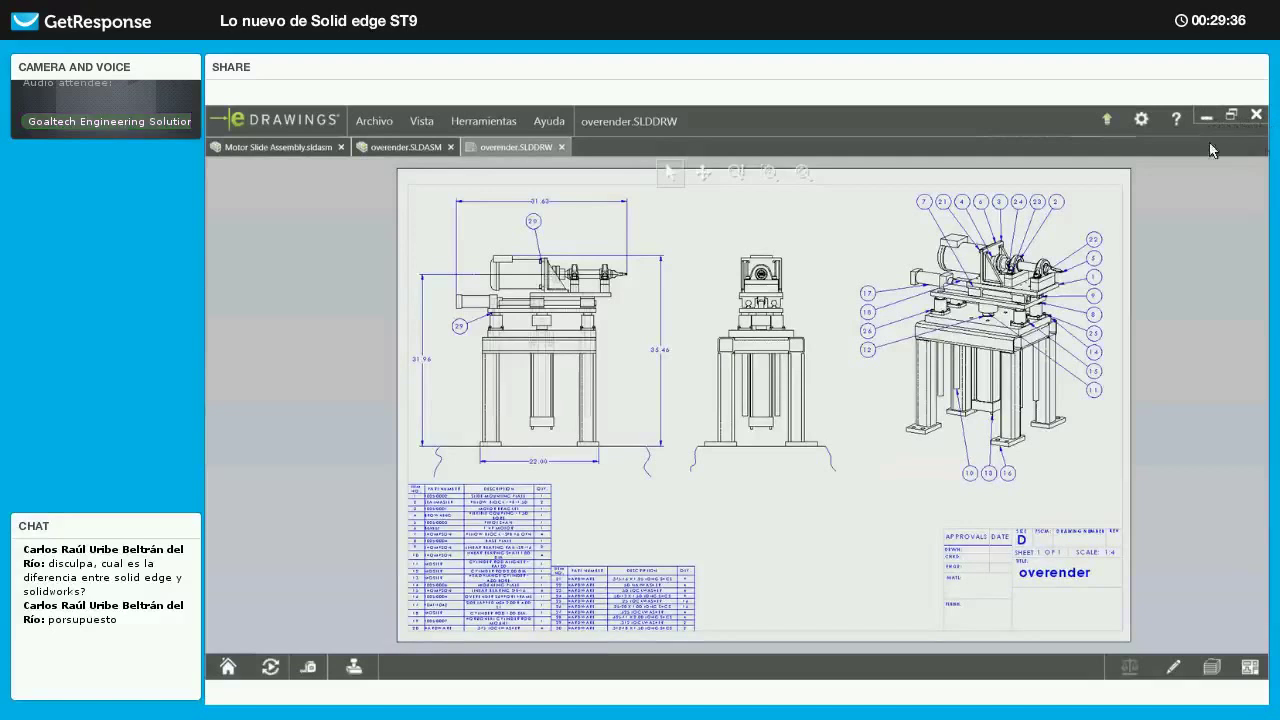
- Switch from eDrawings to Solid Edge and examine the overender.dft drawing's views and parts list
key(alt+Tab)
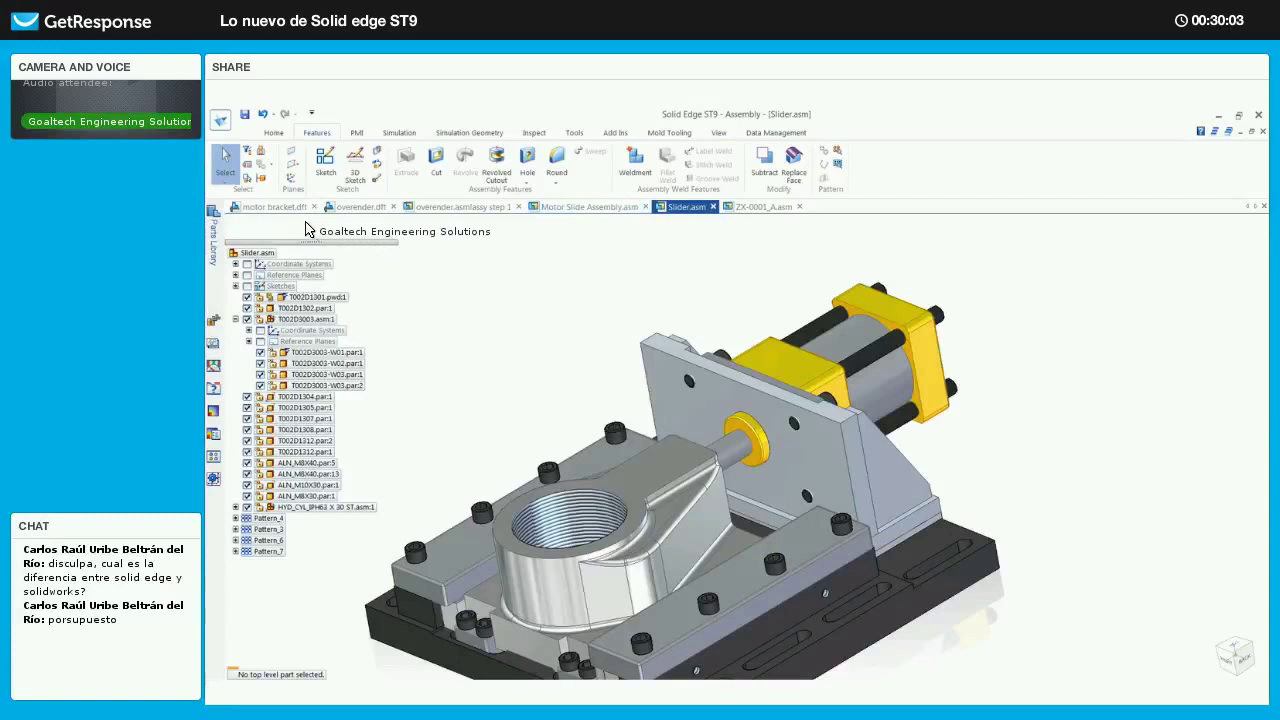
click(291, 208)
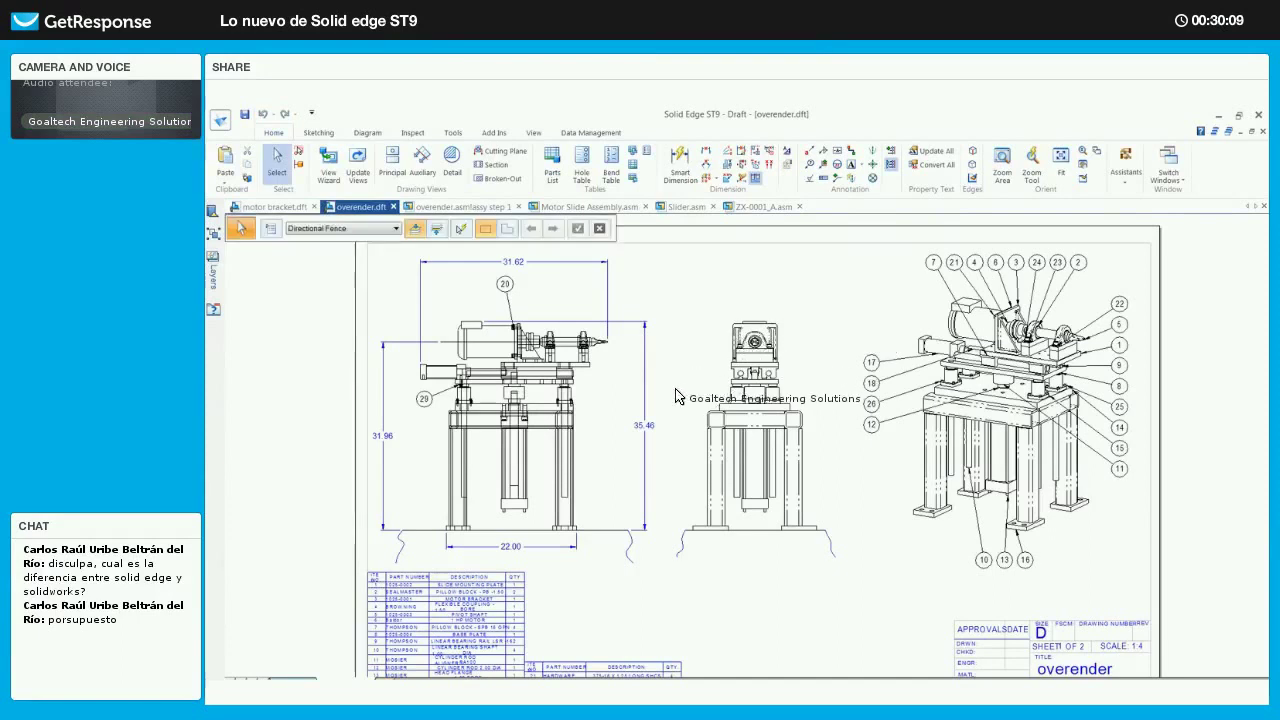
scroll(676, 396, up, 1)
scroll(680, 400, down, 1)
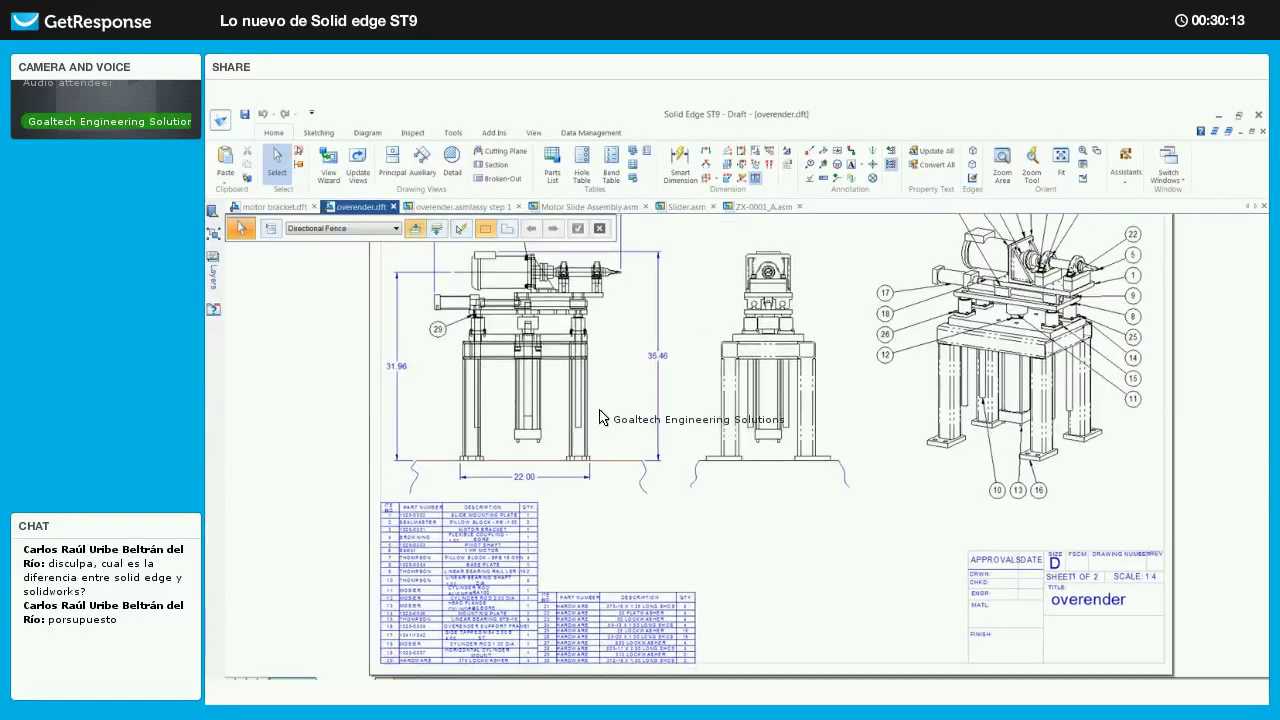
scroll(640, 420, up, 2)
scroll(676, 412, up, 1)
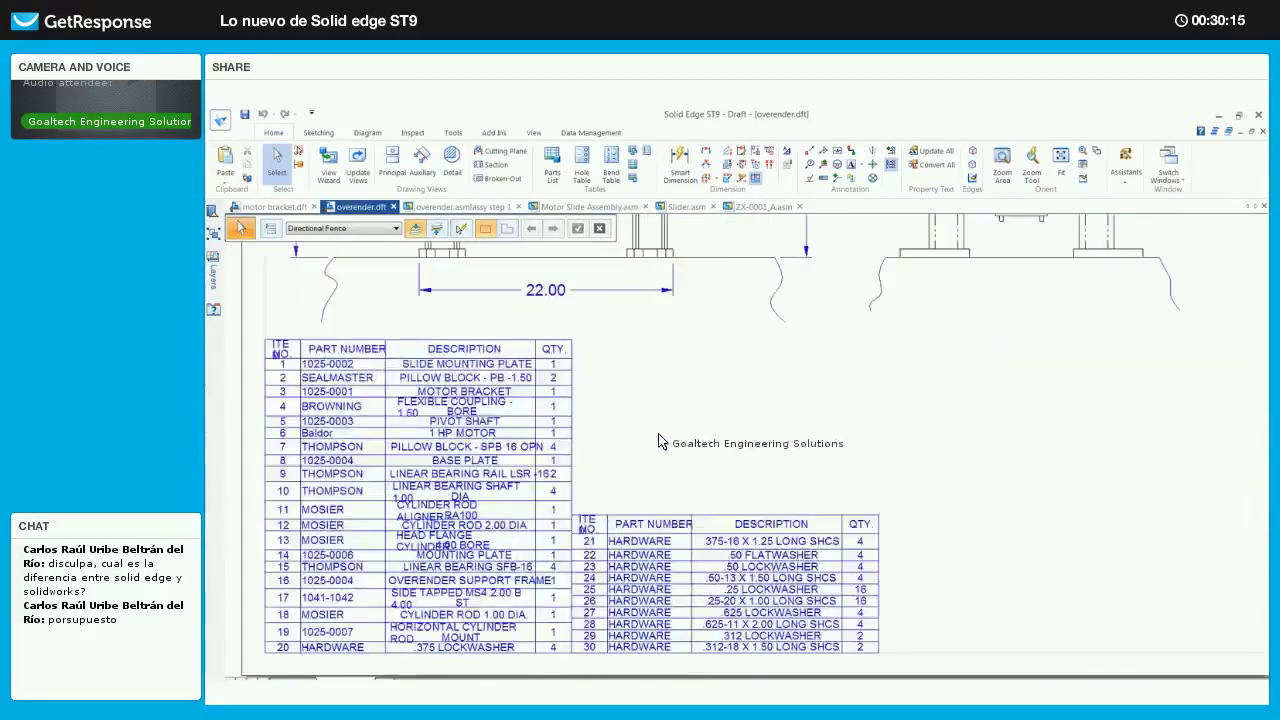
scroll(663, 423, down, 3)
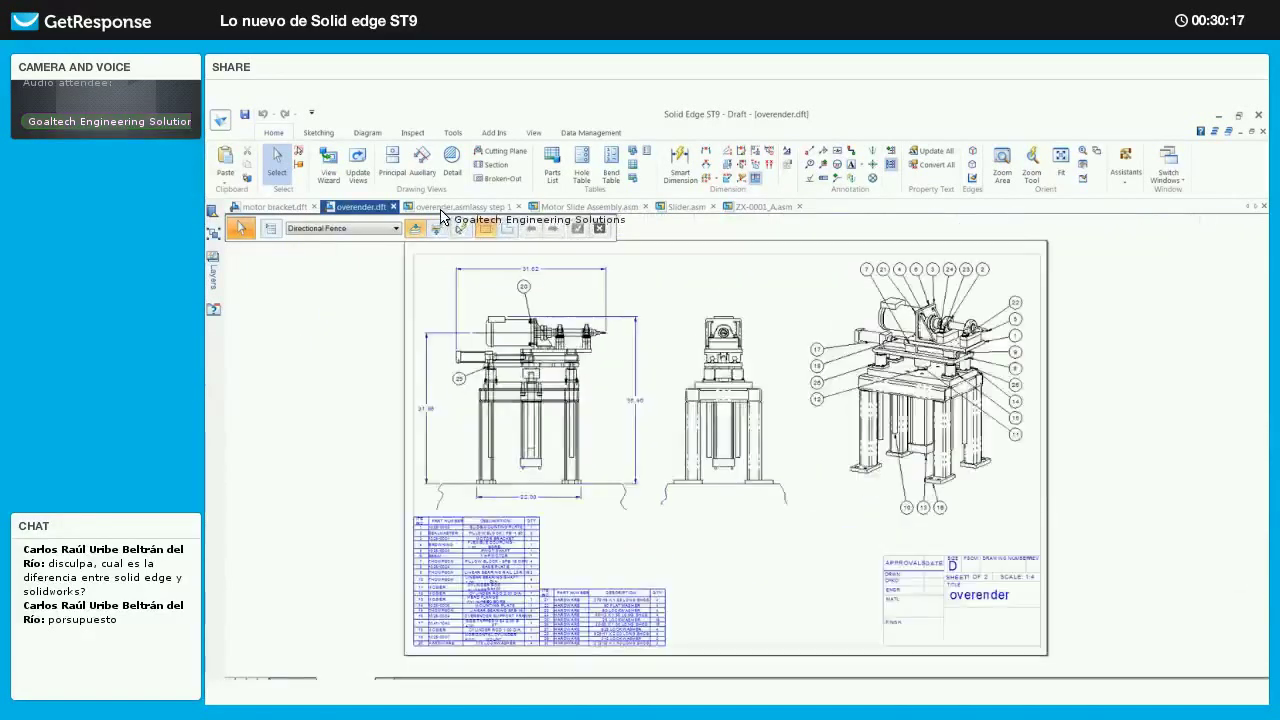
- View the overender assembly, and bring up Motor Slide Assembly.asm for a closer look
click(460, 206)
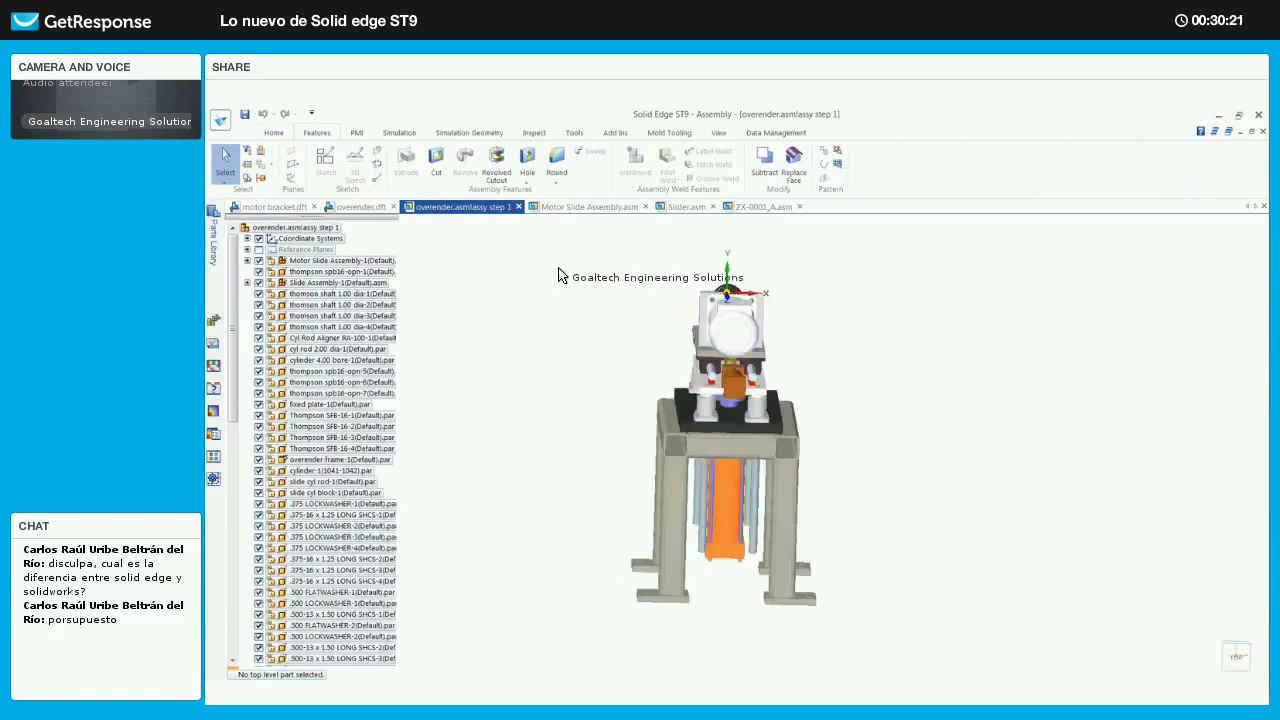
key(ctrl+Tab)
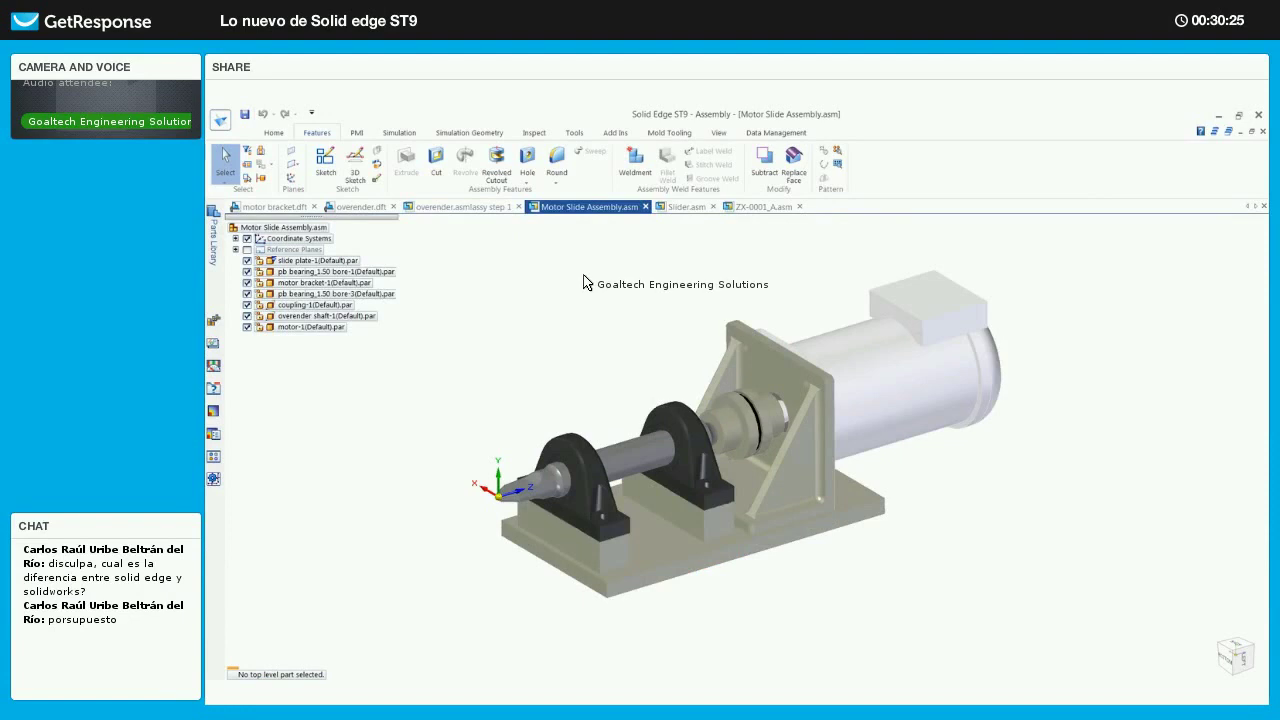
scroll(584, 282, up, 2)
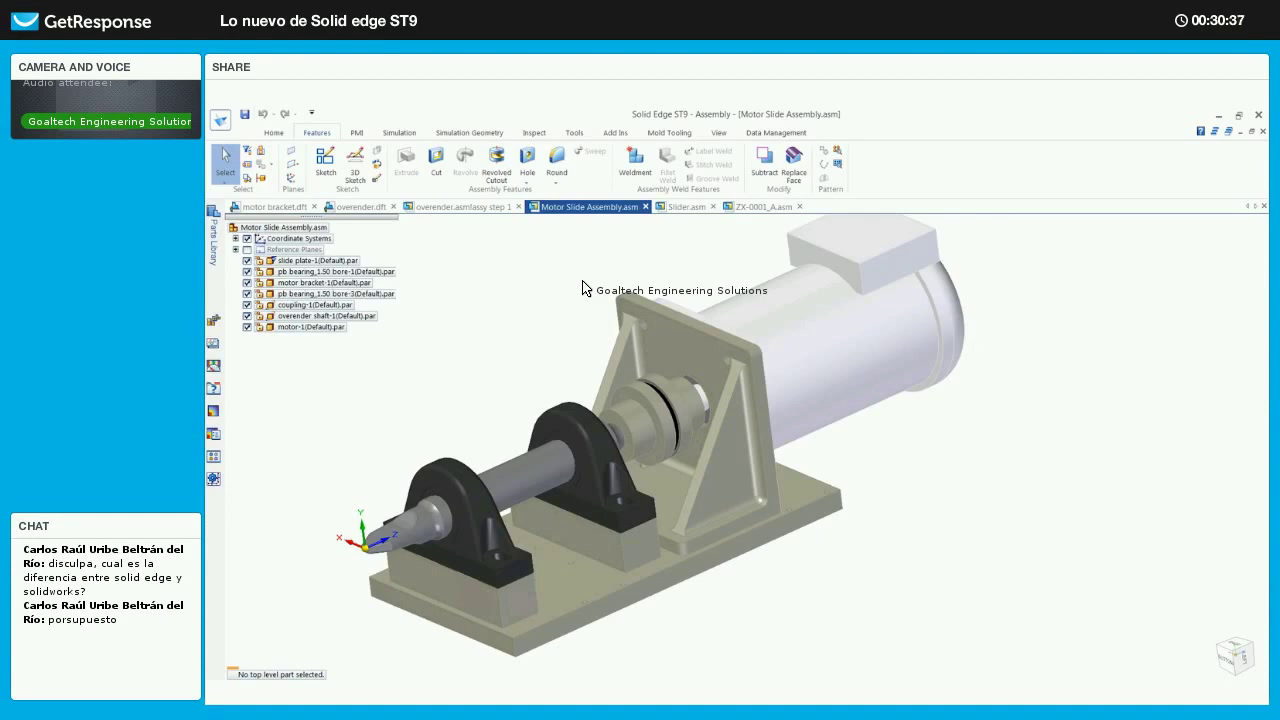
- Using the Assembly Relationships Manager, set the offset of mate V450 between the motor bracket and the motor to 5 in
right_click(1001, 463)
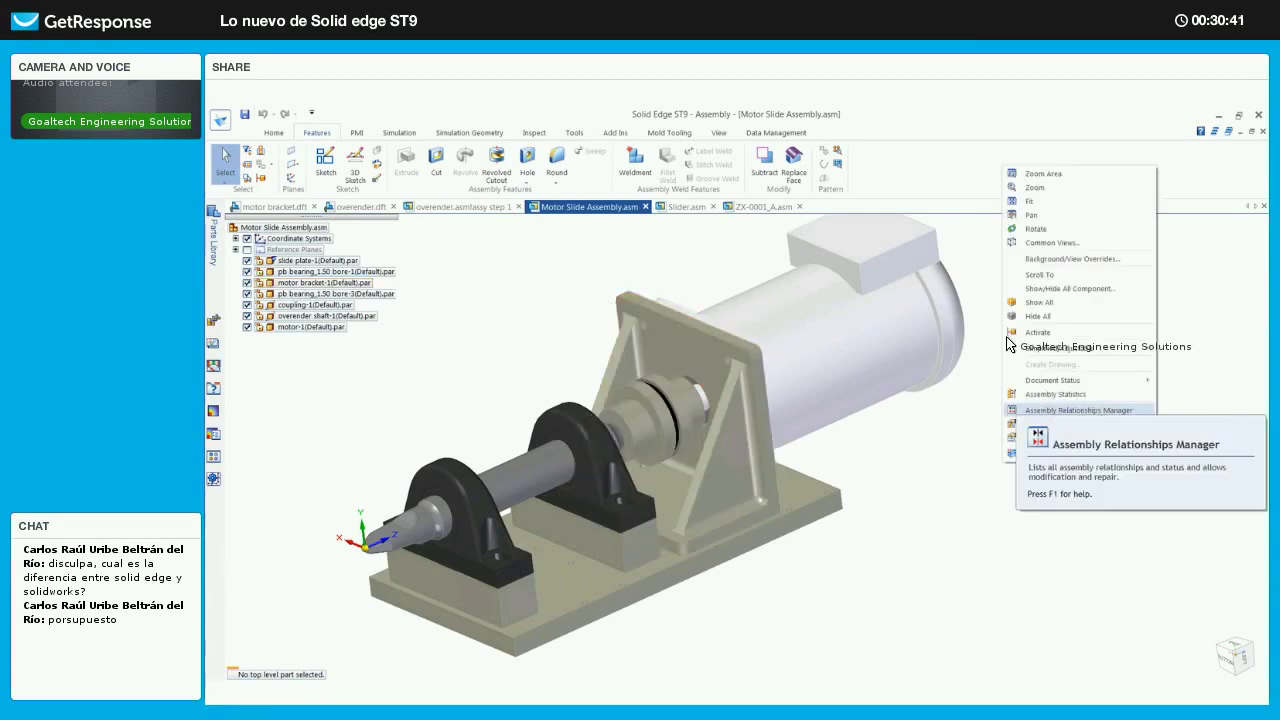
click(1079, 410)
click(1007, 444)
click(968, 444)
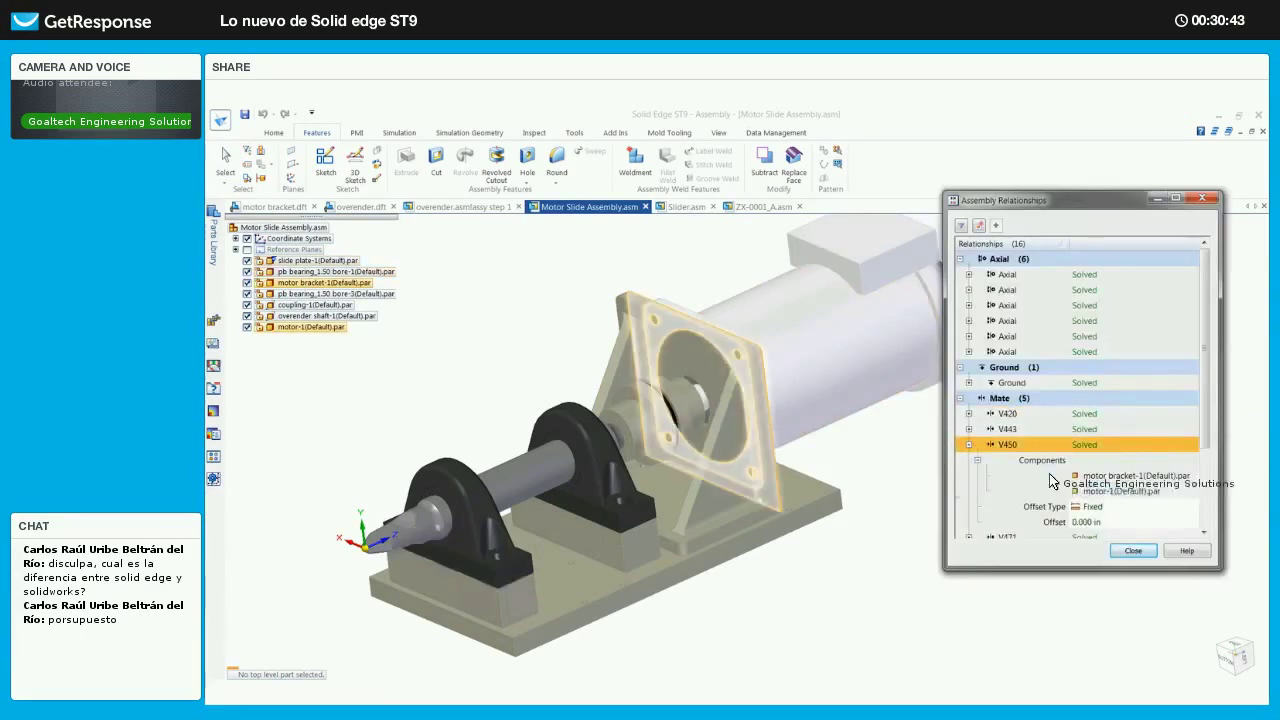
click(1086, 522)
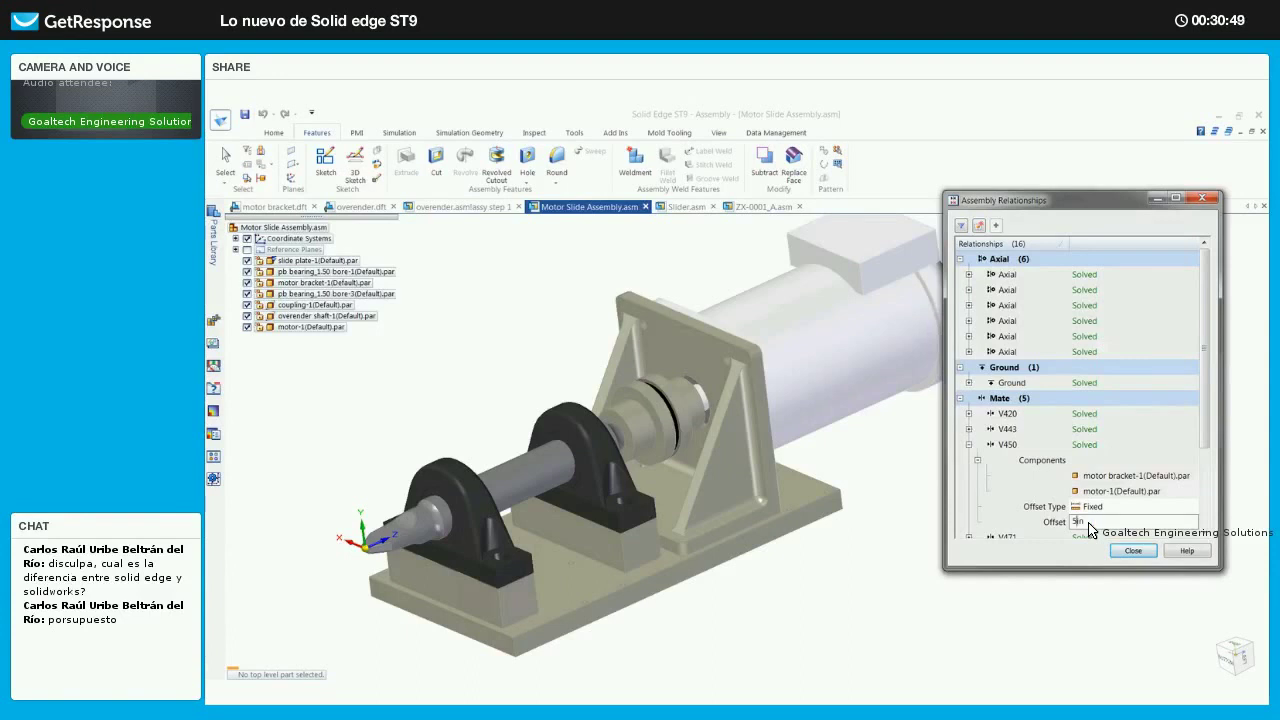
text(5in)
key(Return)
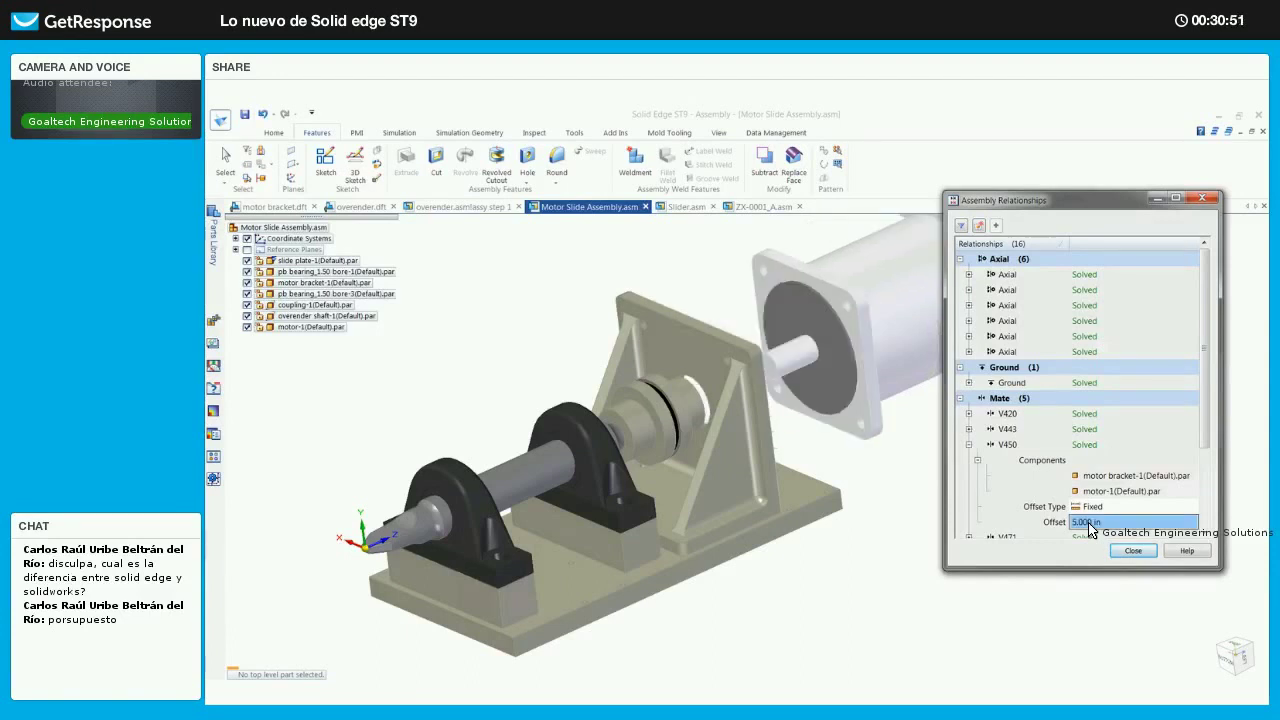
- Set the V450 mate offset to 1 in and back to 0 in, and close the Assembly Relationships Manager
click(1089, 523)
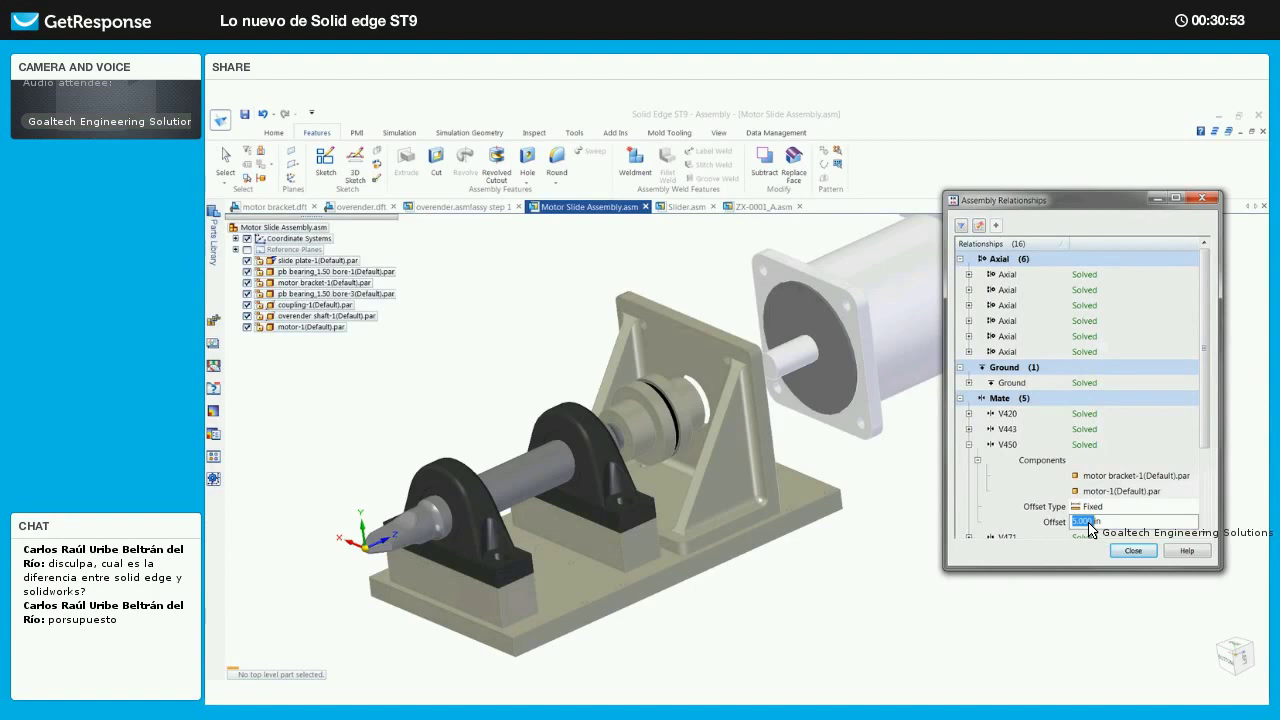
key(Return)
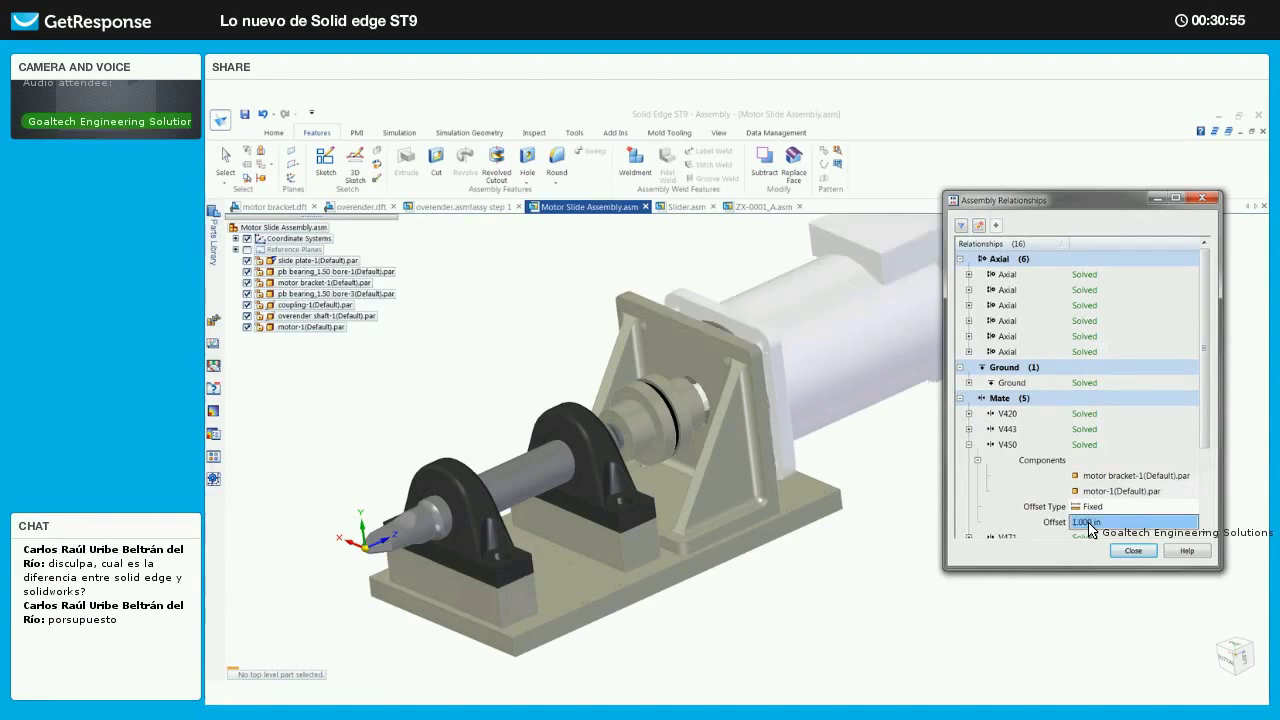
click(1088, 524)
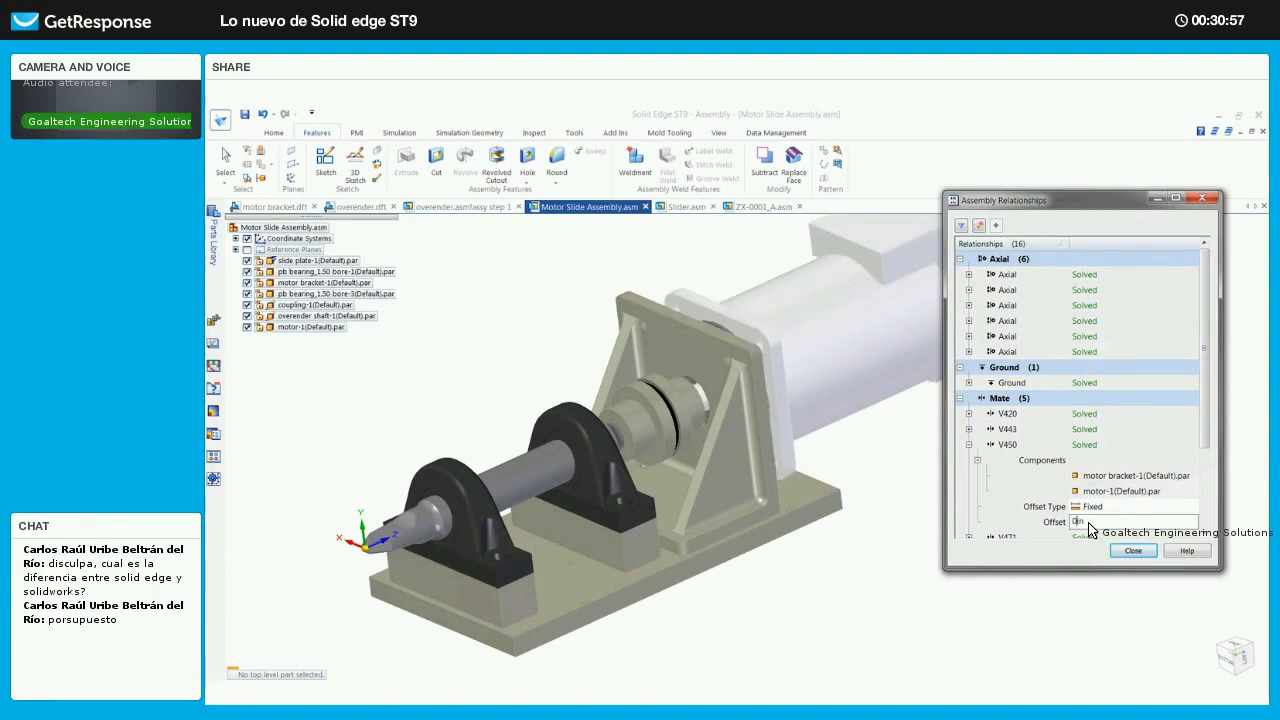
text(0in)
key(Return)
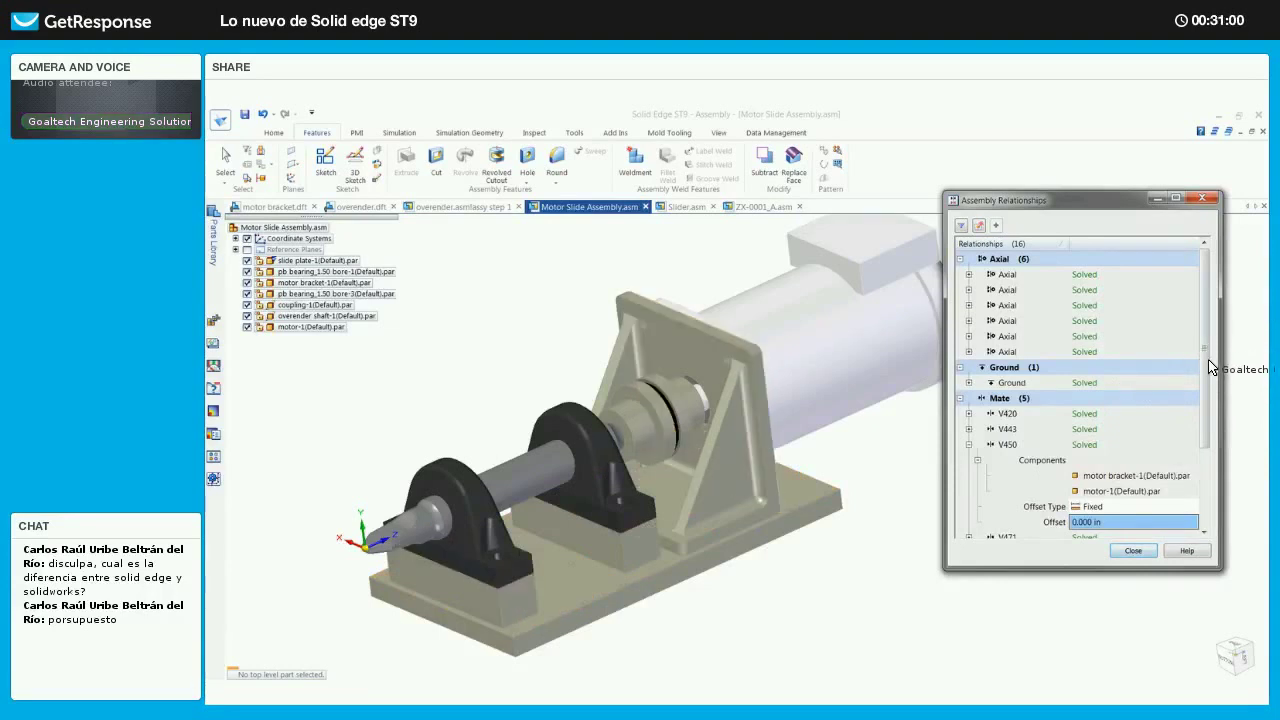
scroll(1205, 365, down, 3)
scroll(1130, 300, up, 3)
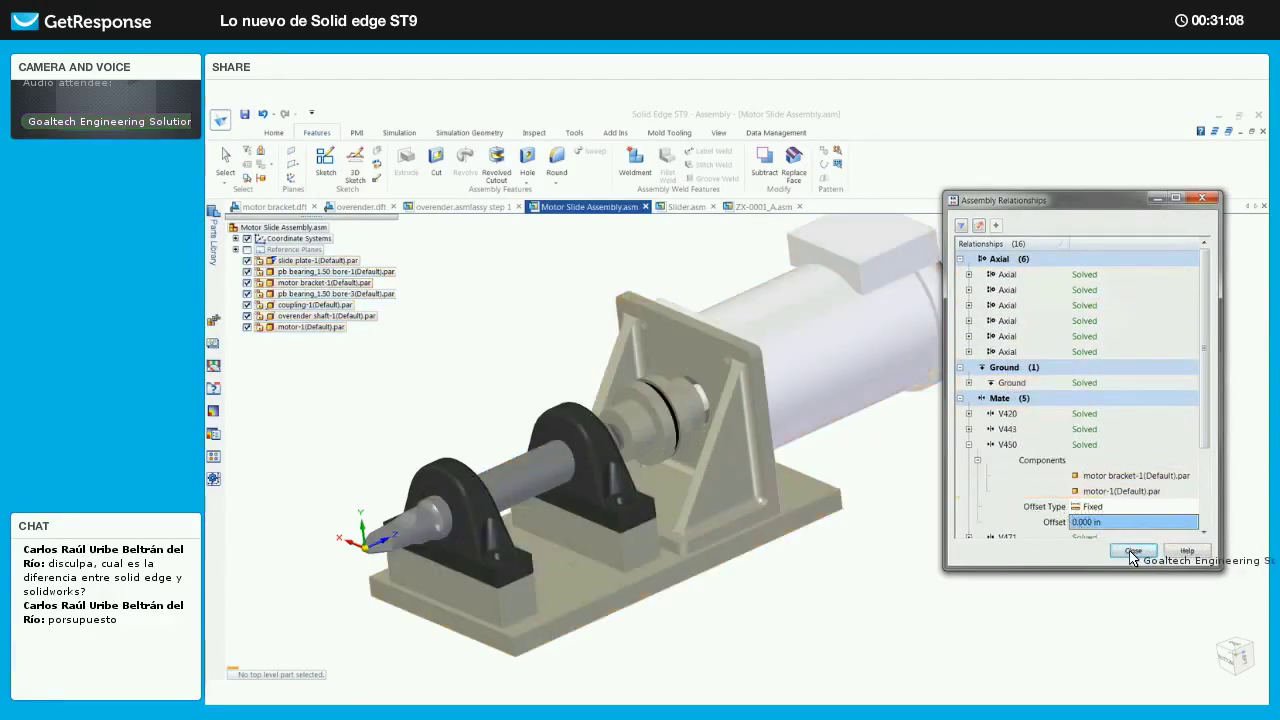
key(Escape)
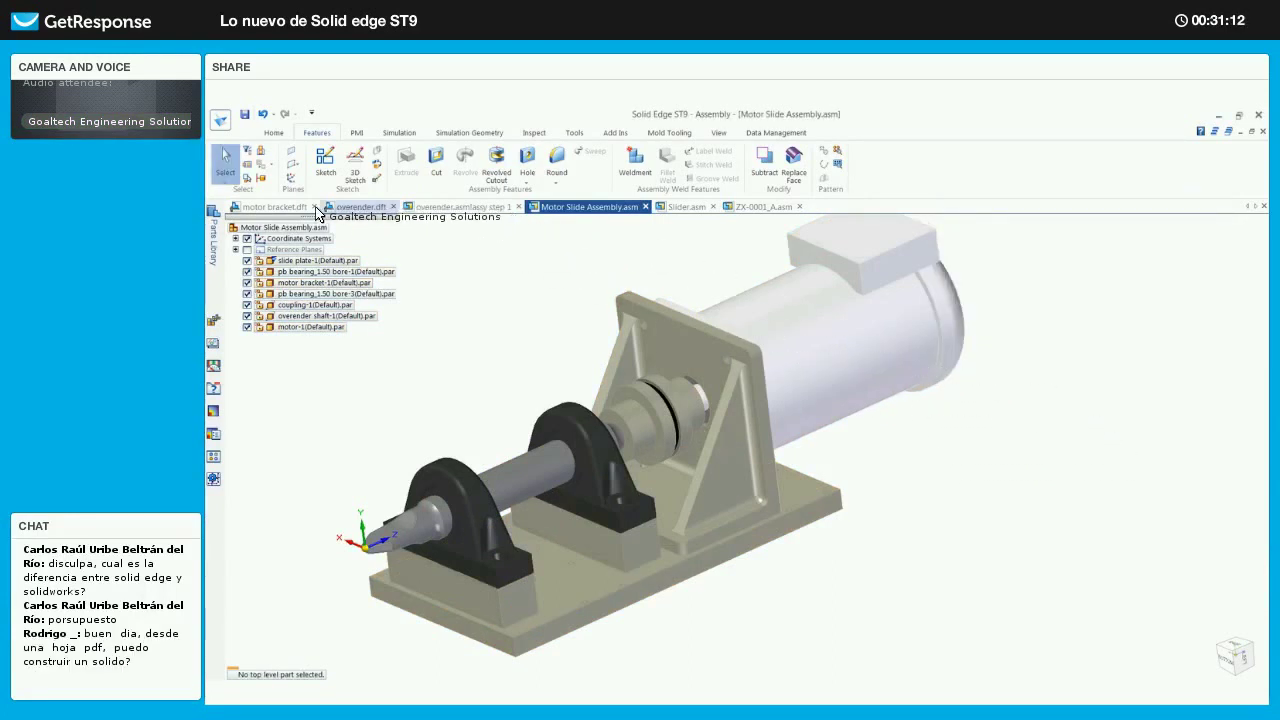
- Open the motor bracket.dft drawing and examine its views, dimensions and the hole and rib geometry of the front view
click(325, 208)
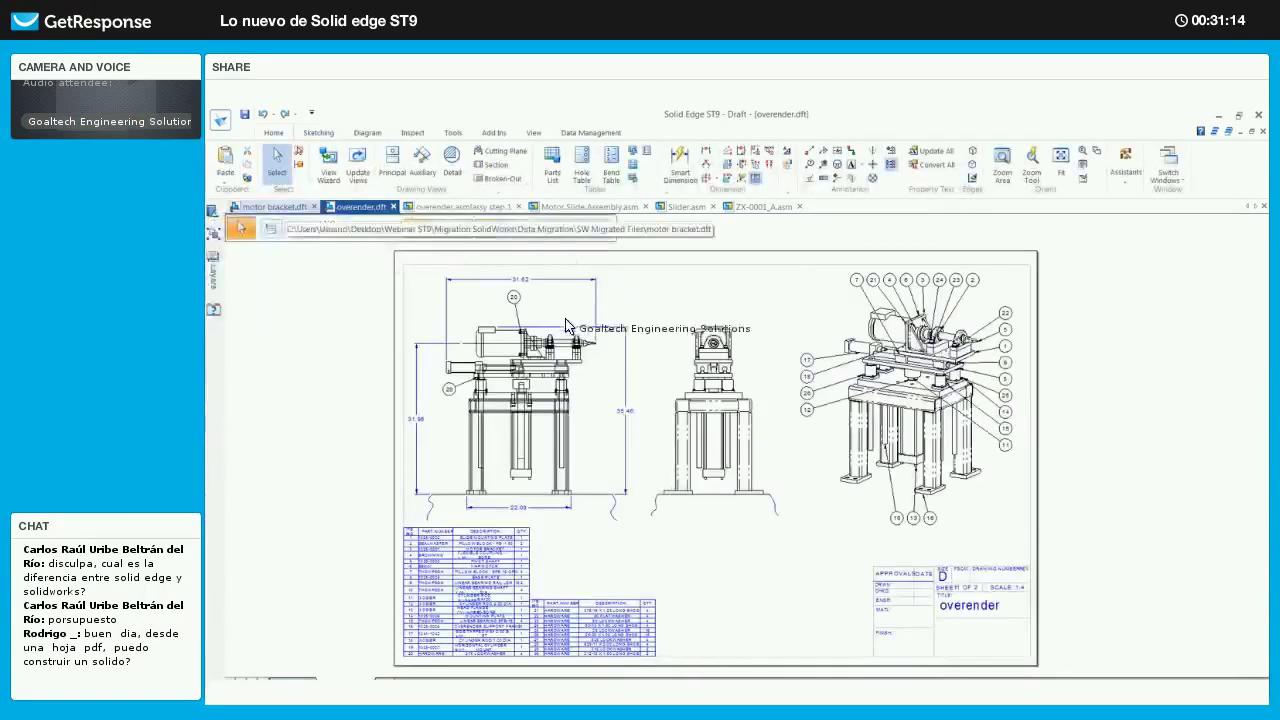
click(275, 207)
scroll(725, 405, down, 2)
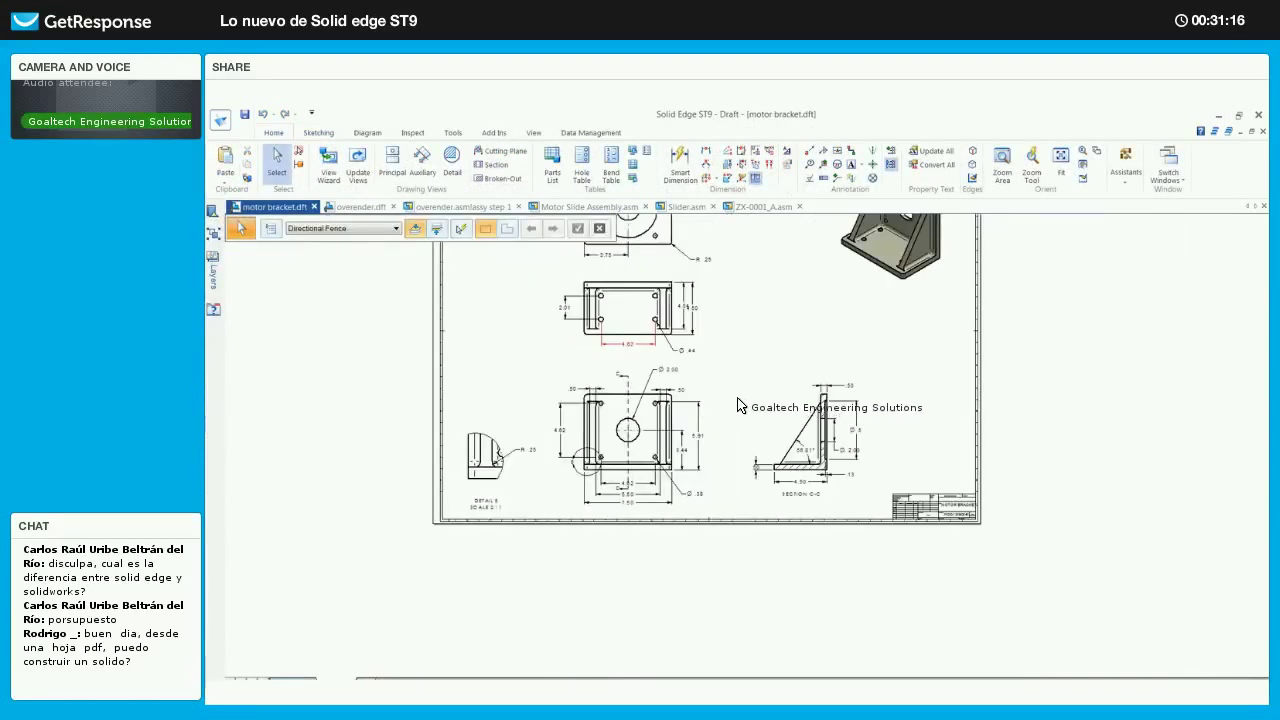
middle_drag(738, 399, 755, 475)
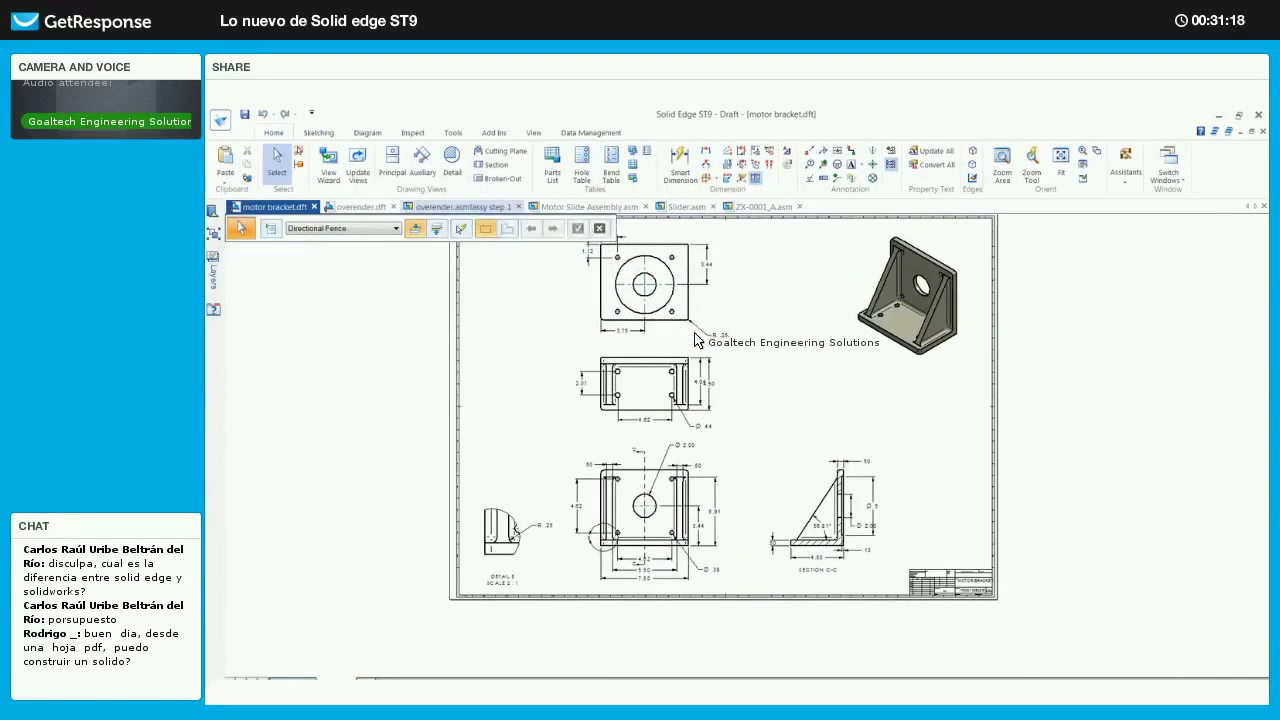
scroll(694, 345, up, 2)
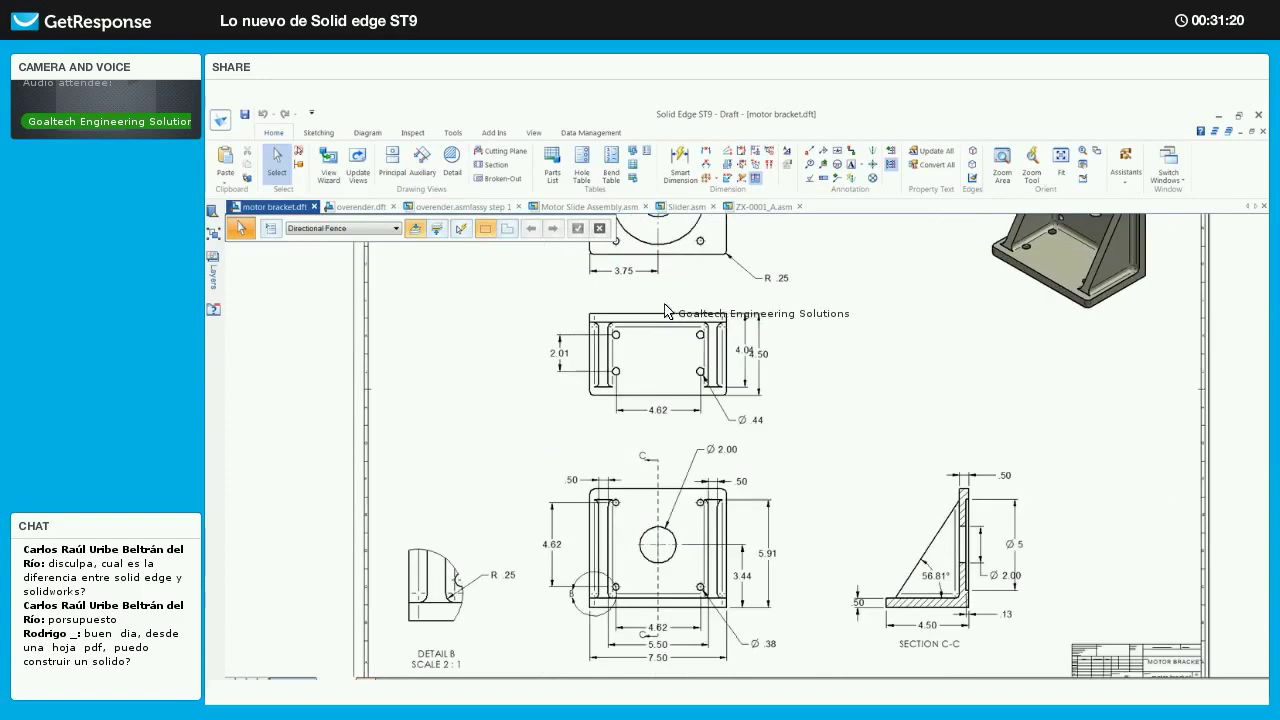
scroll(690, 345, up, 3)
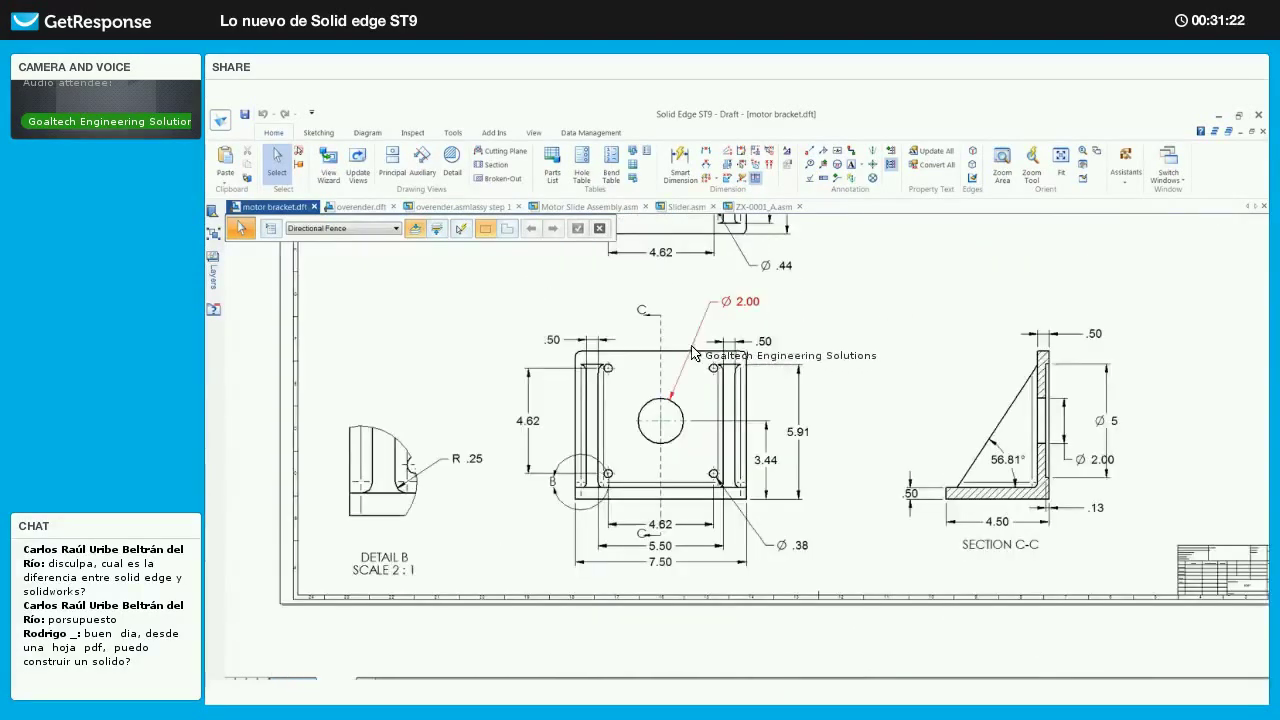
scroll(690, 345, up, 4)
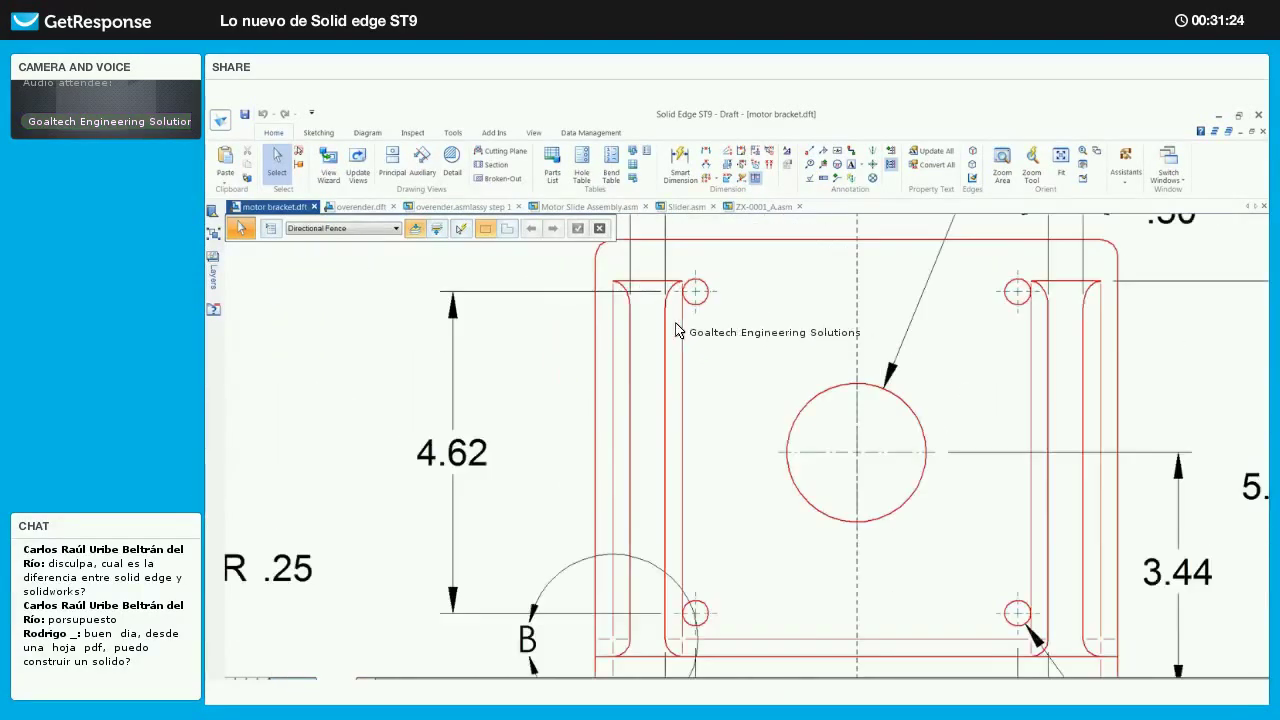
scroll(677, 330, up, 4)
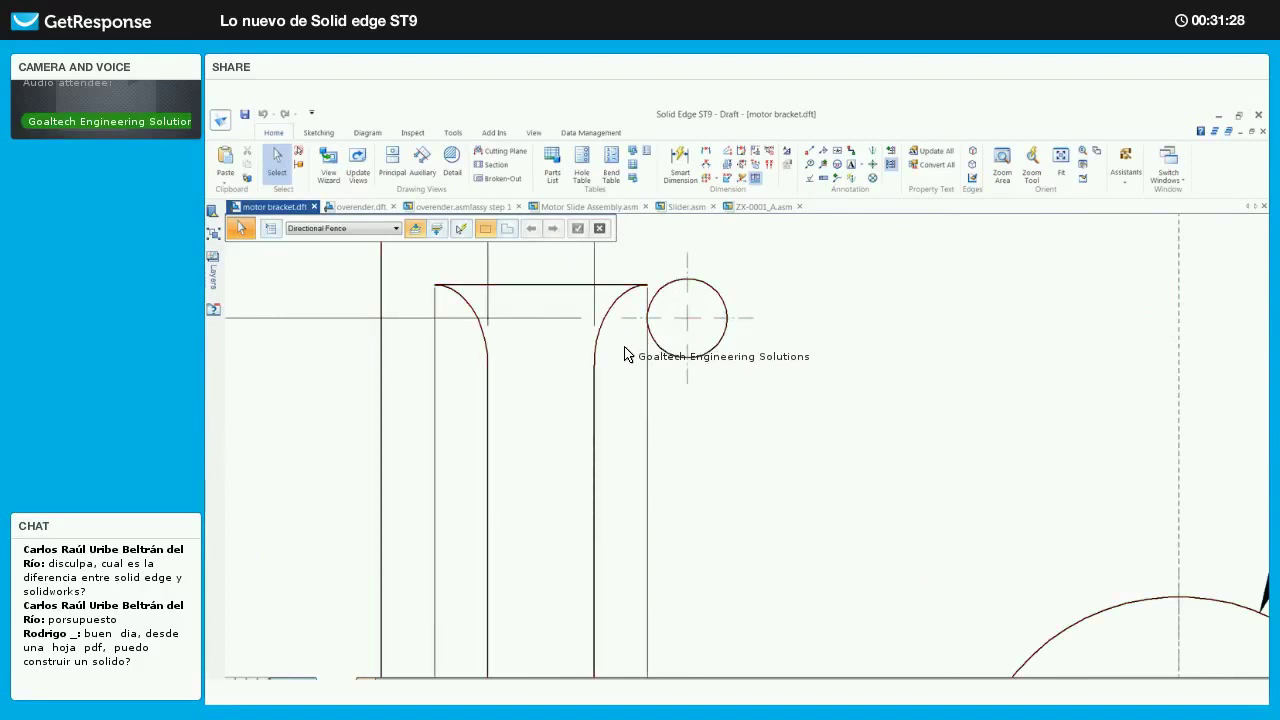
scroll(640, 345, down, 3)
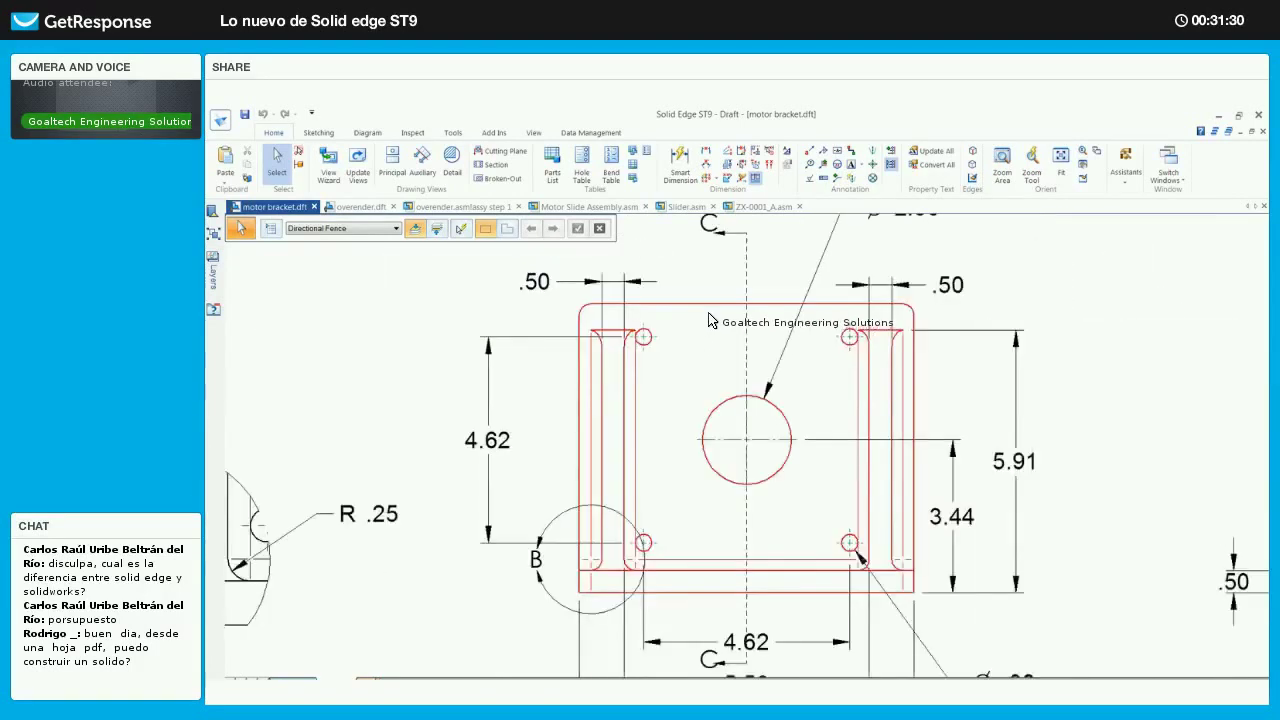
scroll(712, 318, down, 1)
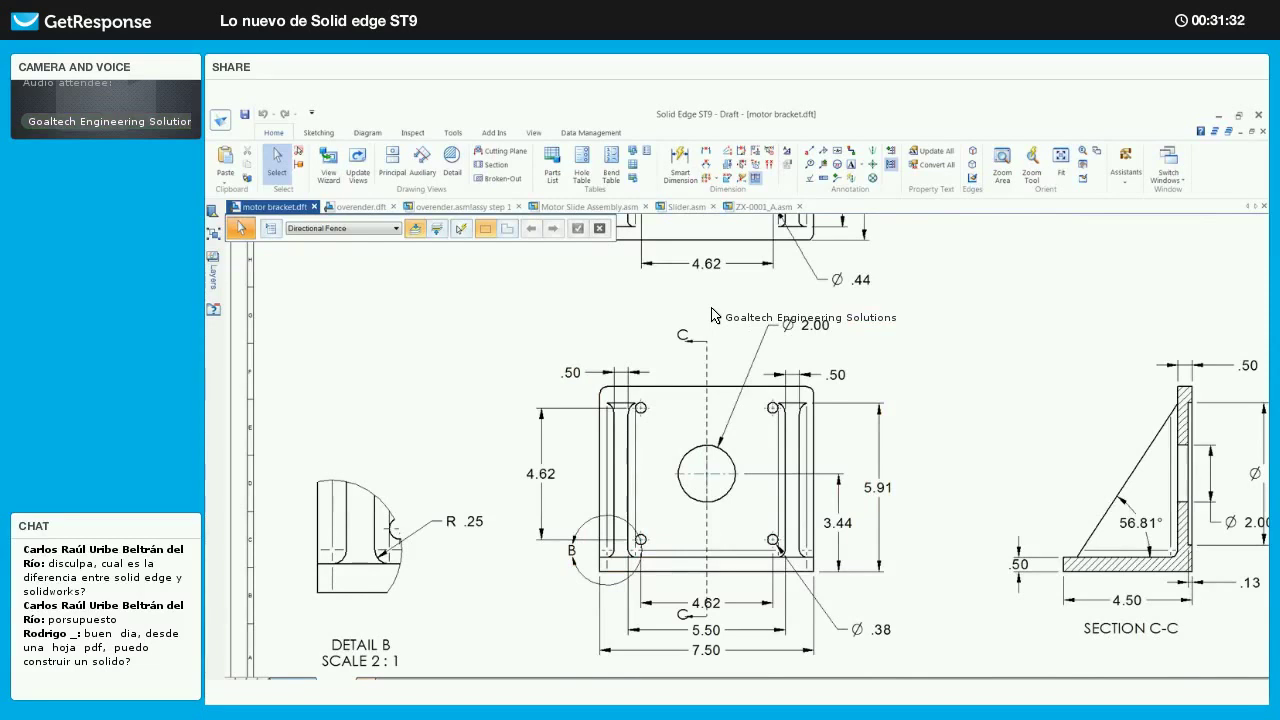
middle_drag(626, 244, 622, 282)
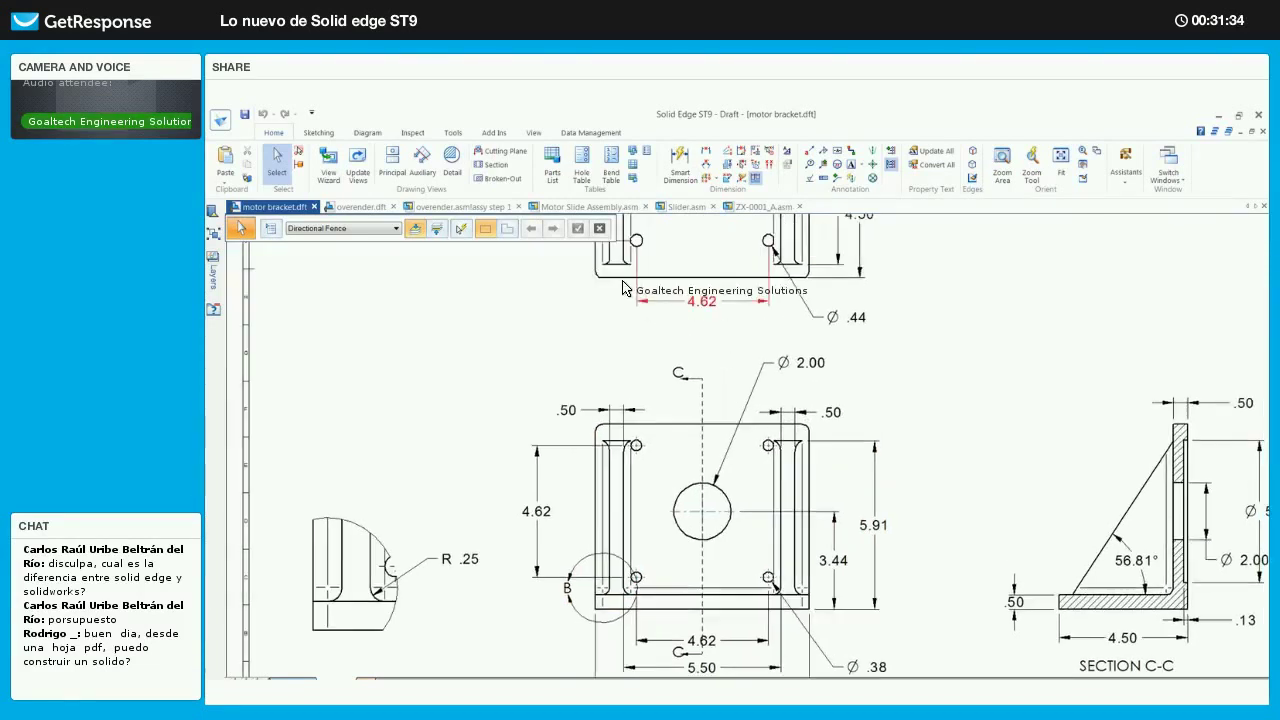
- Open the motor bracket part from its drawing view and widen it symmetrically by moving its outer side face outward
double_click(622, 281)
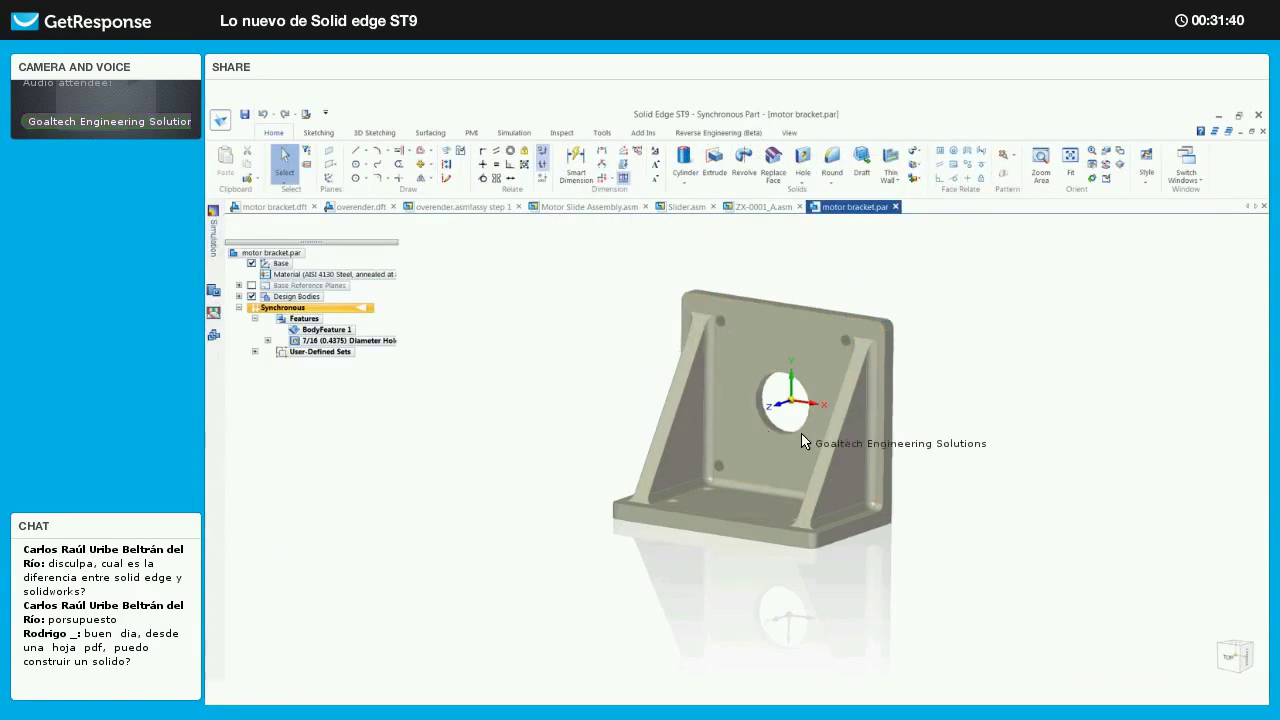
scroll(912, 445, up, 5)
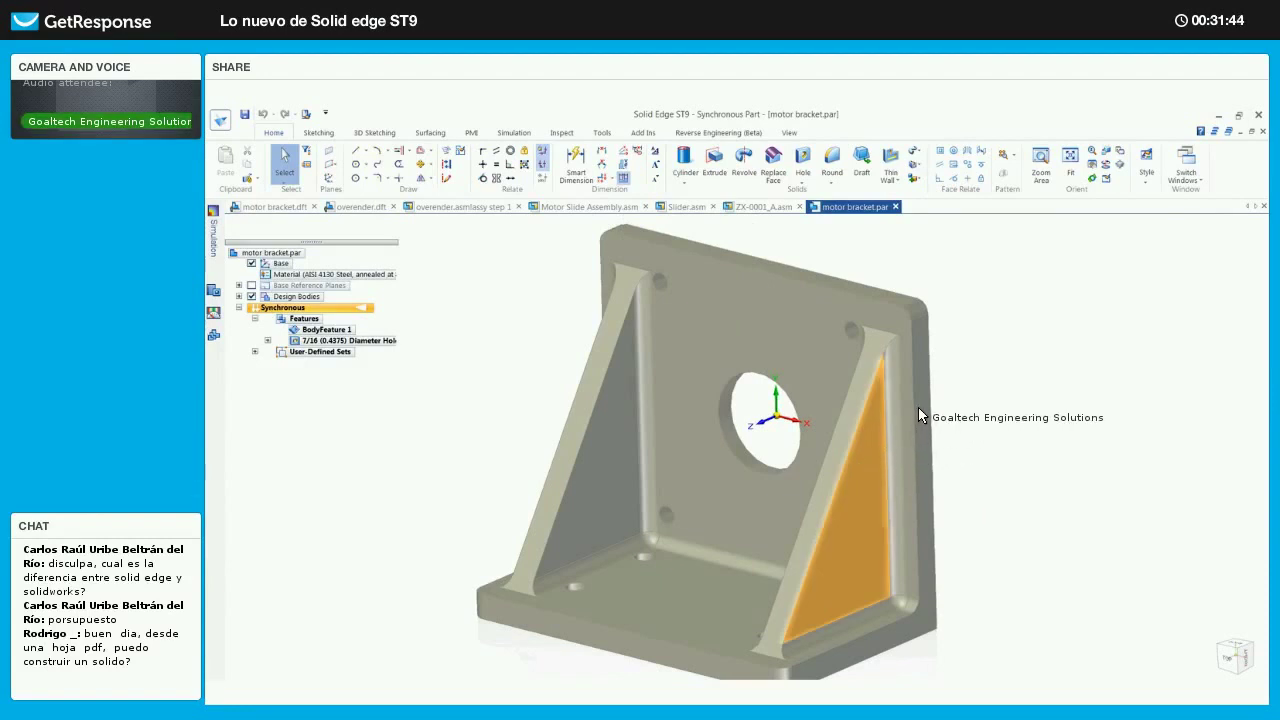
click(886, 432)
middle_drag(857, 451, 857, 531)
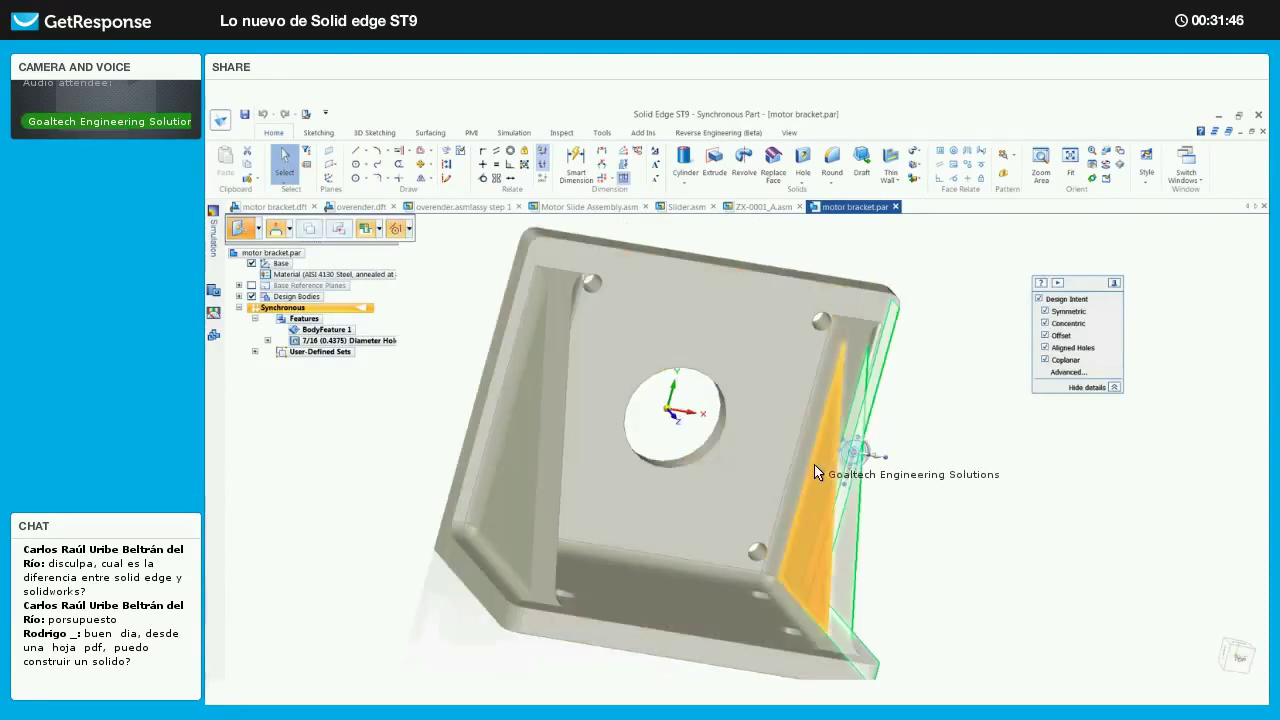
middle_drag(727, 467, 894, 466)
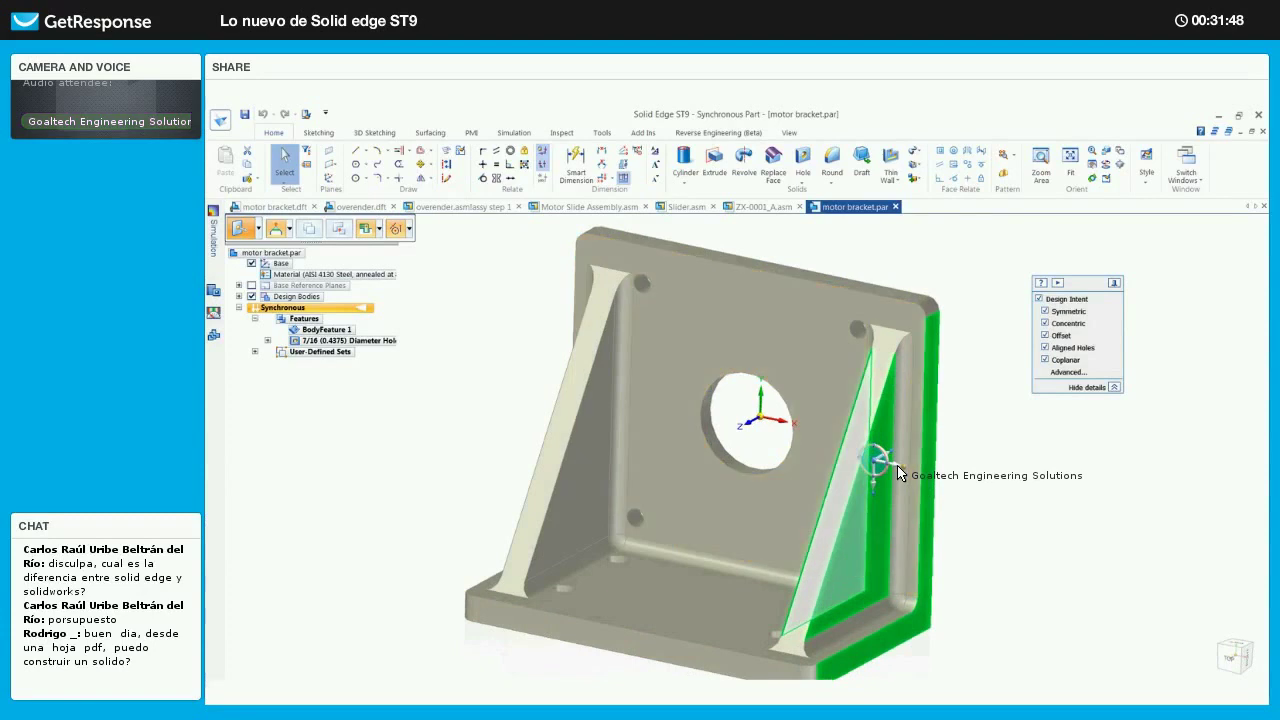
click(908, 466)
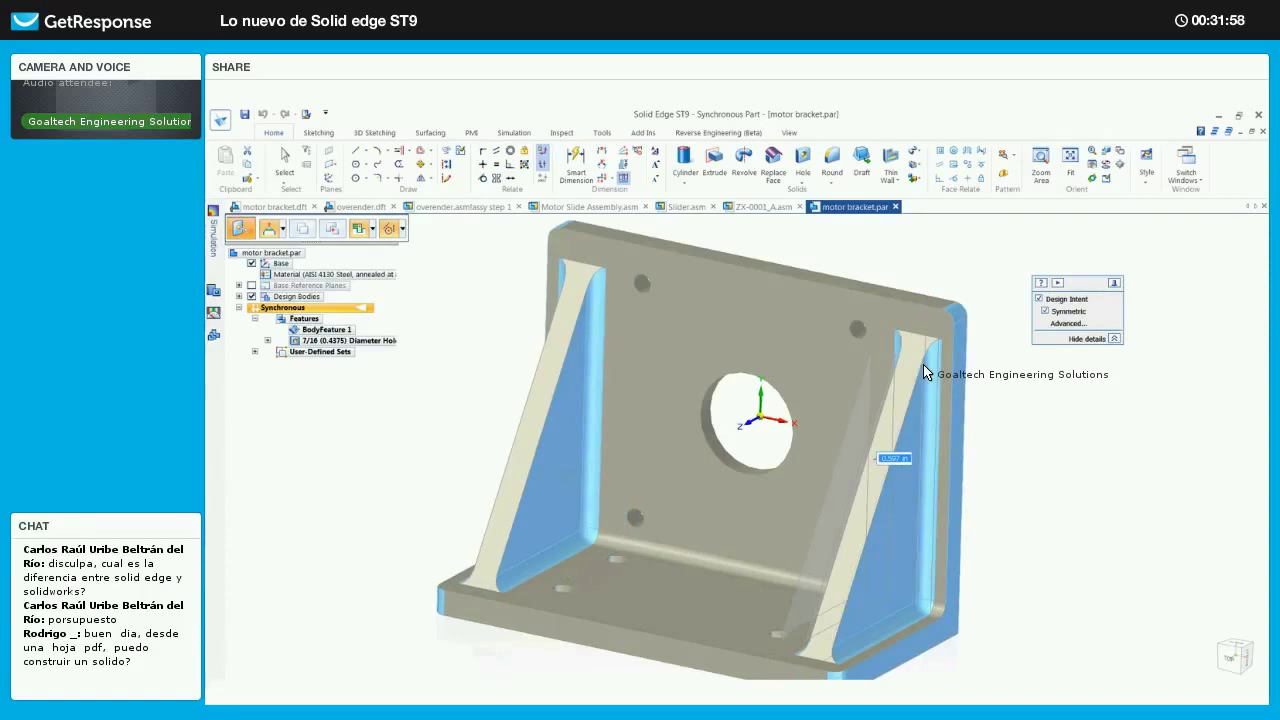
key(Return)
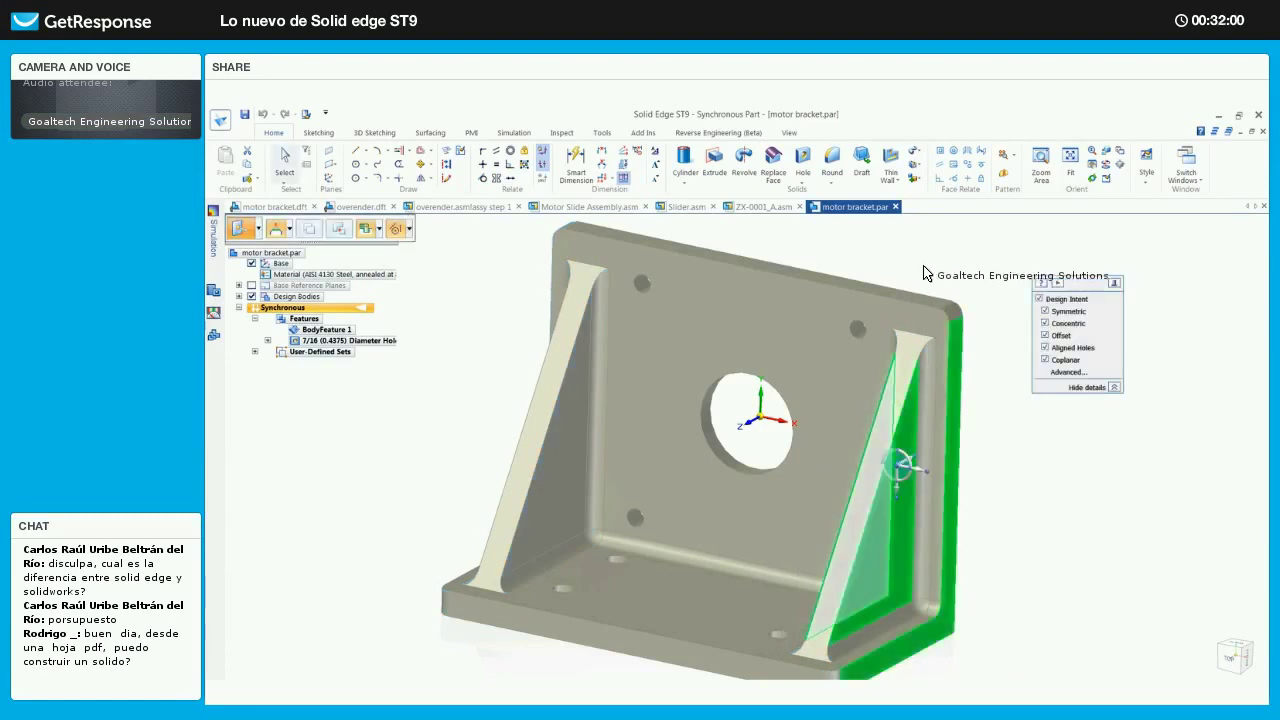
shift+middle_drag(865, 303, 829, 358)
key(Escape)
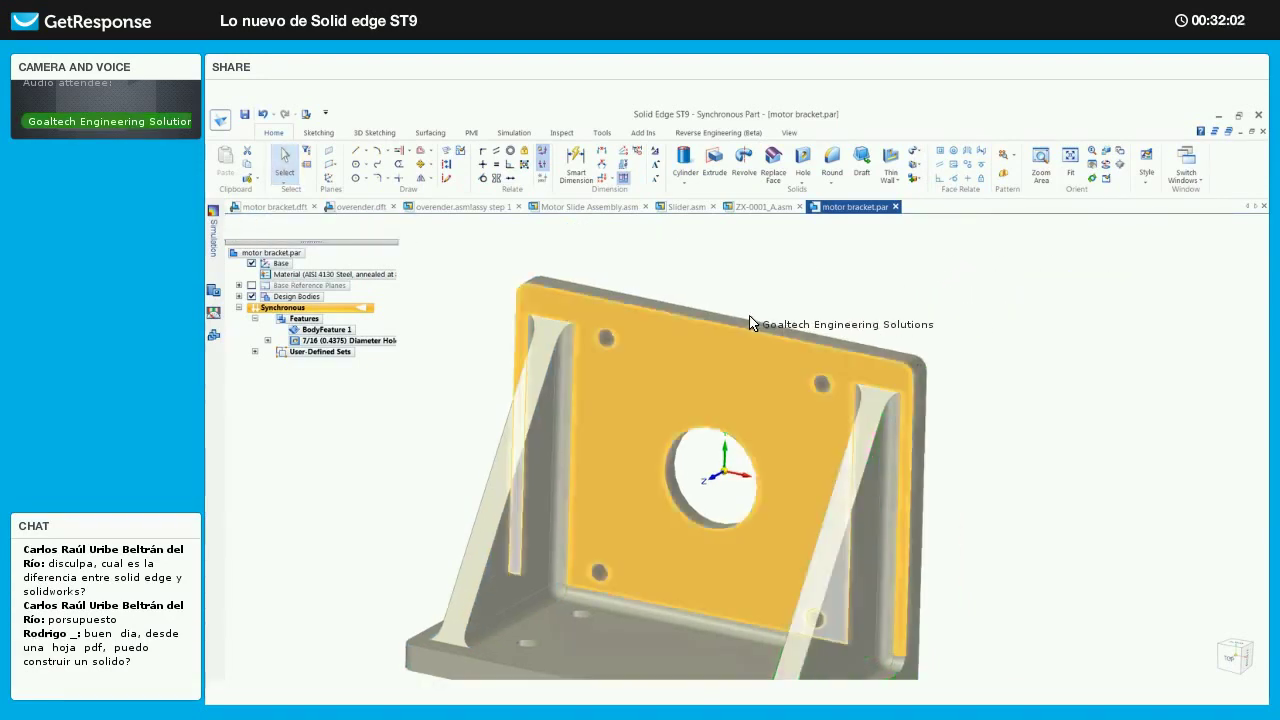
- Raise the top face of the bracket's upright plate to make the plate taller
click(751, 311)
click(746, 298)
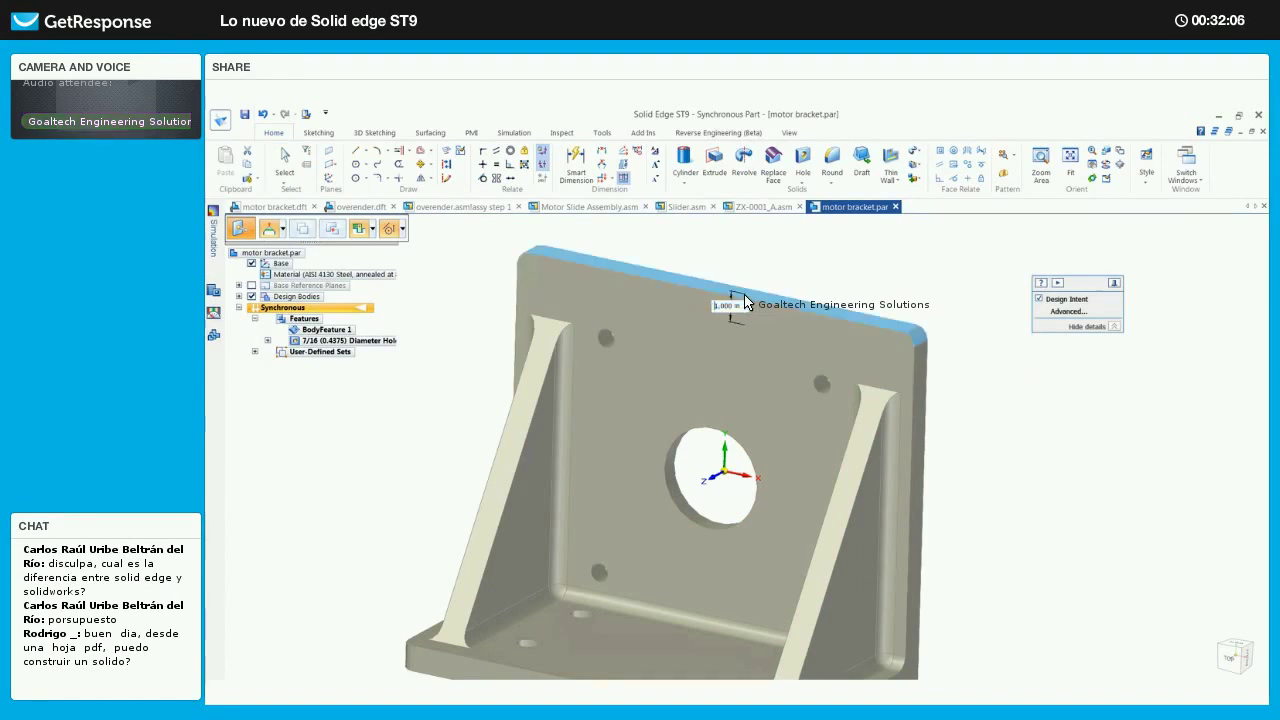
key(Escape)
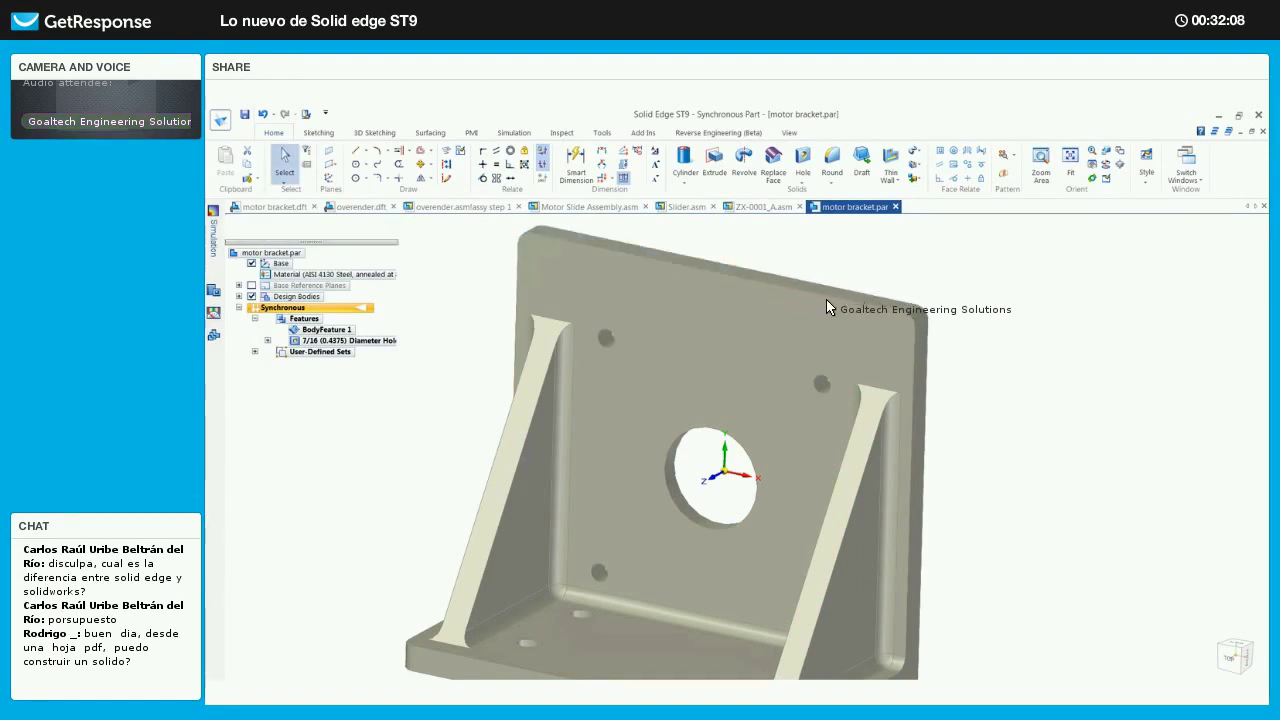
middle_drag(828, 302, 691, 261)
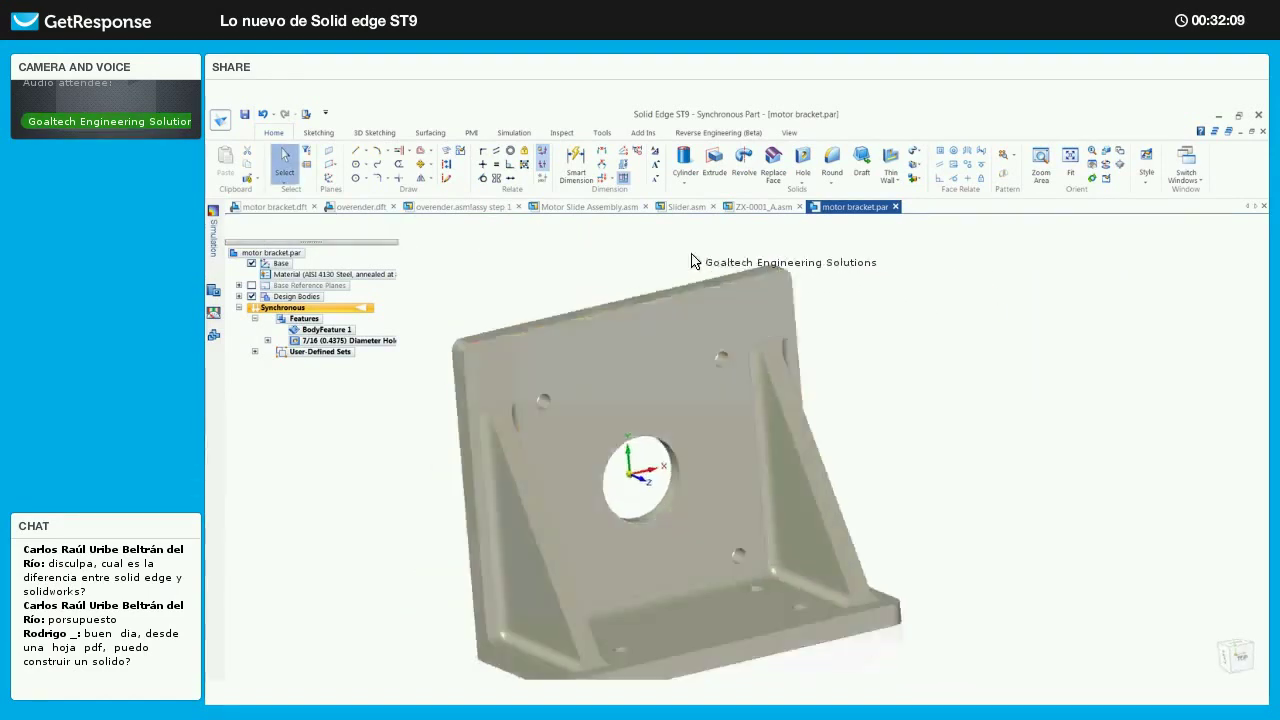
- Return to the motor bracket.dft drawing and update its drawing views to match the modified part
click(355, 207)
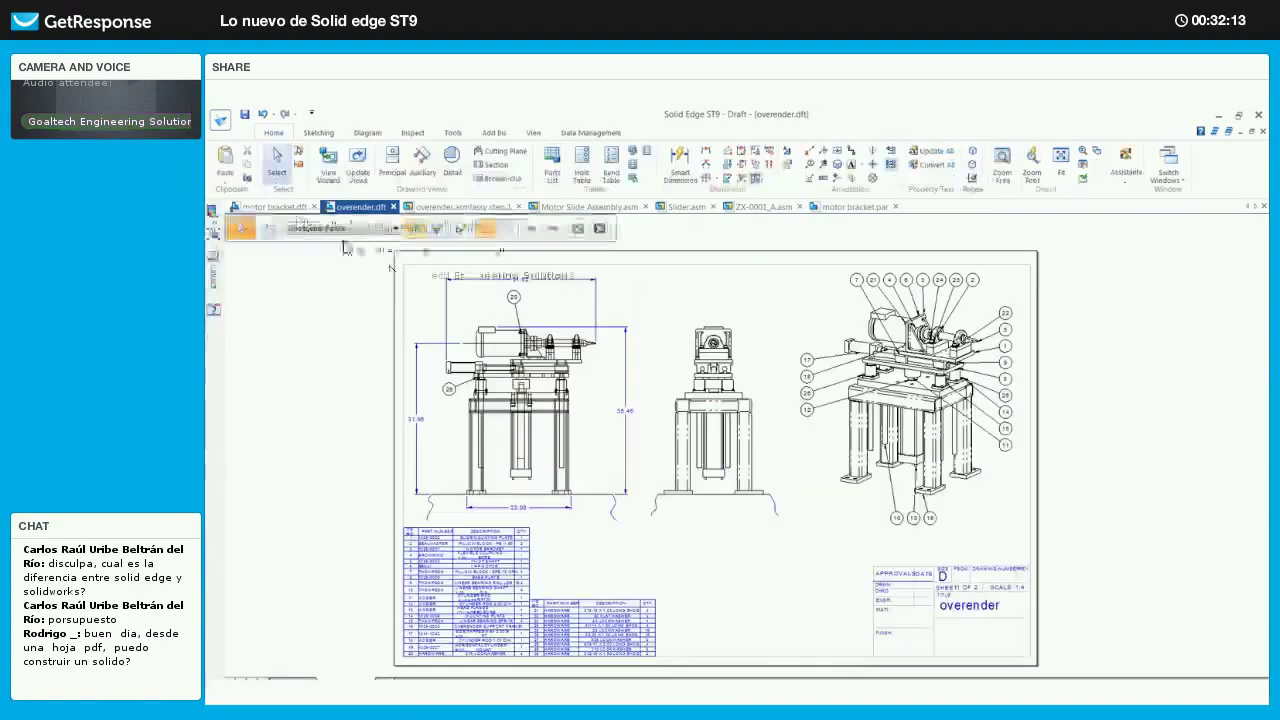
click(297, 208)
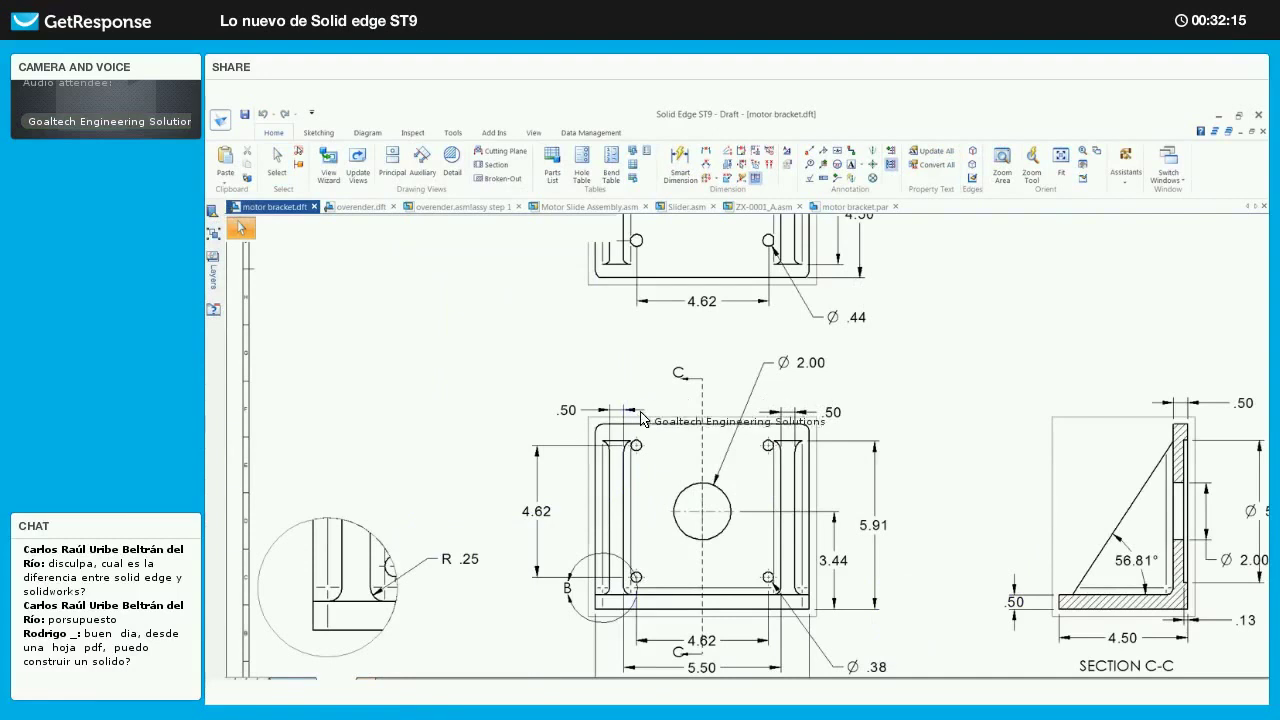
scroll(780, 420, down, 4)
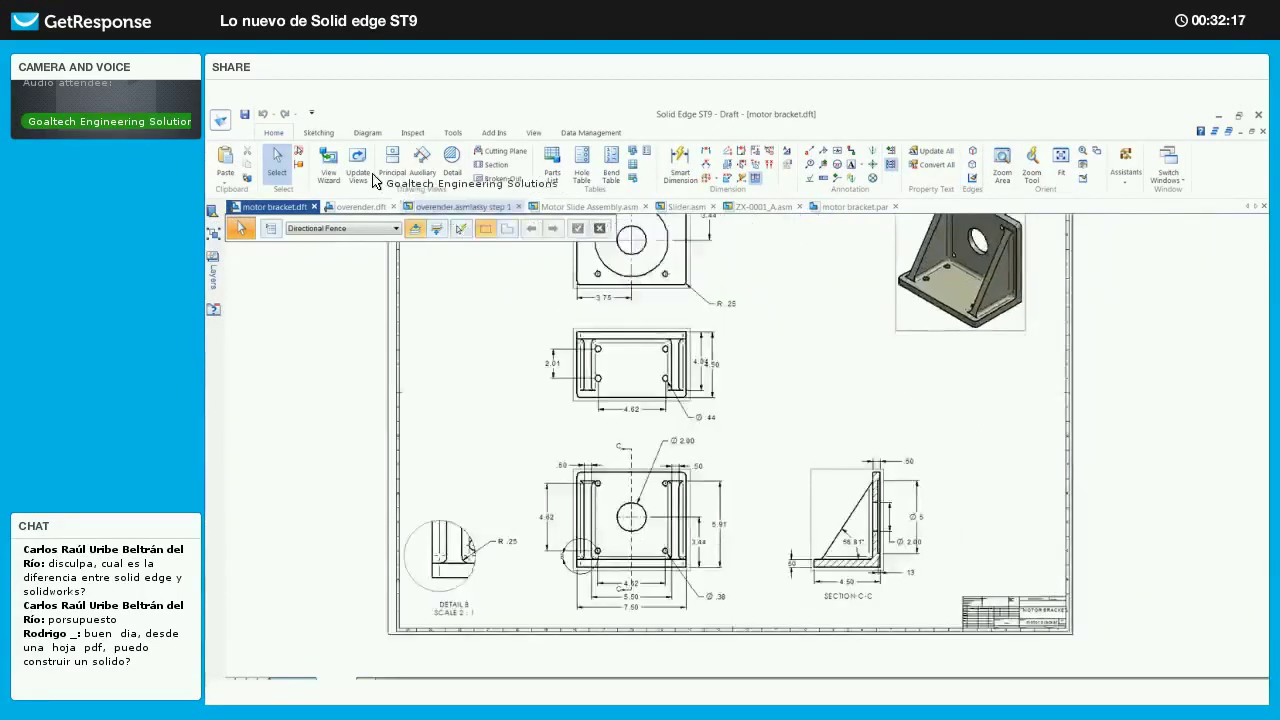
click(357, 166)
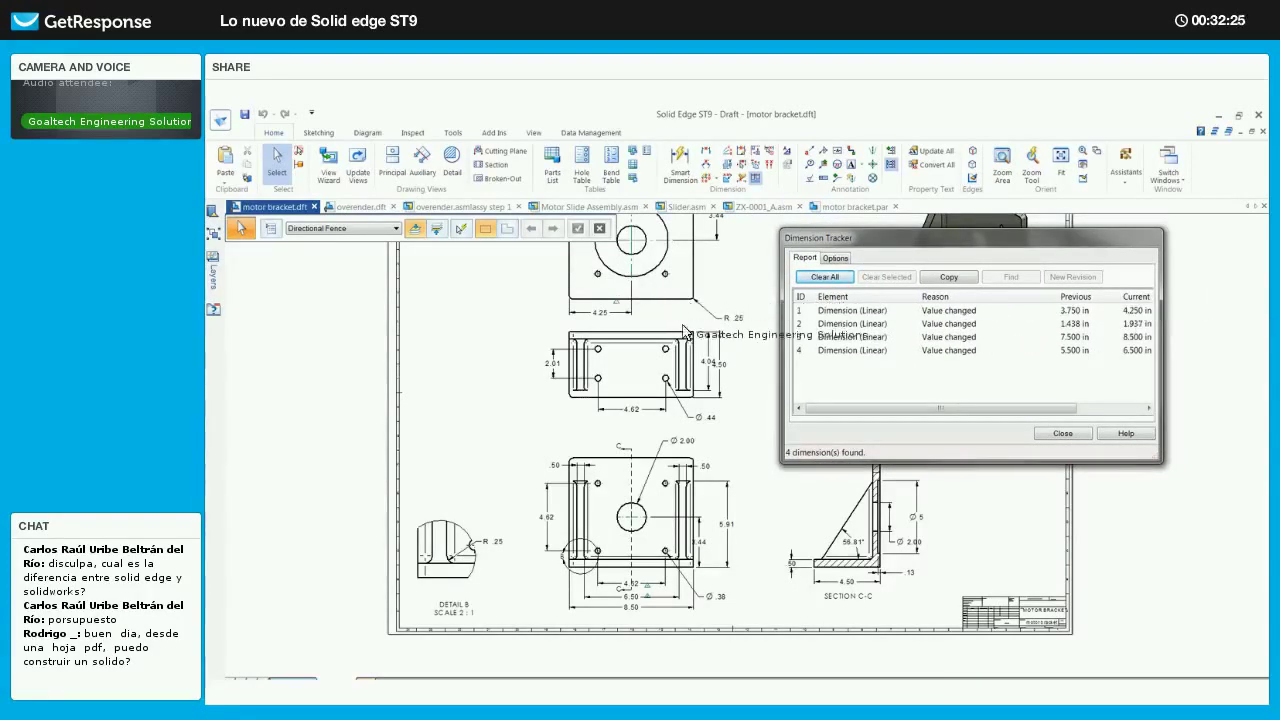
- Examine the changed dimensions flagged by the Dimension Tracker across the bracket's back, top and front views
scroll(632, 310, up, 4)
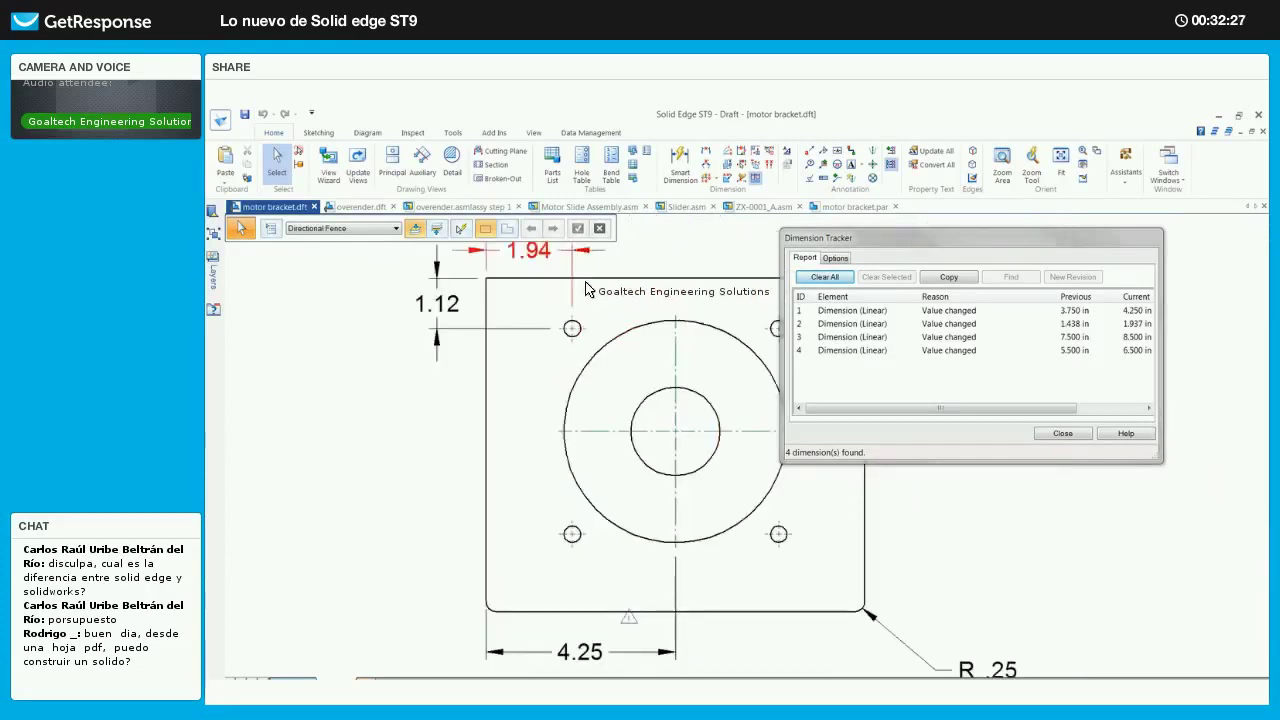
scroll(590, 295, down, 2)
scroll(605, 340, up, 2)
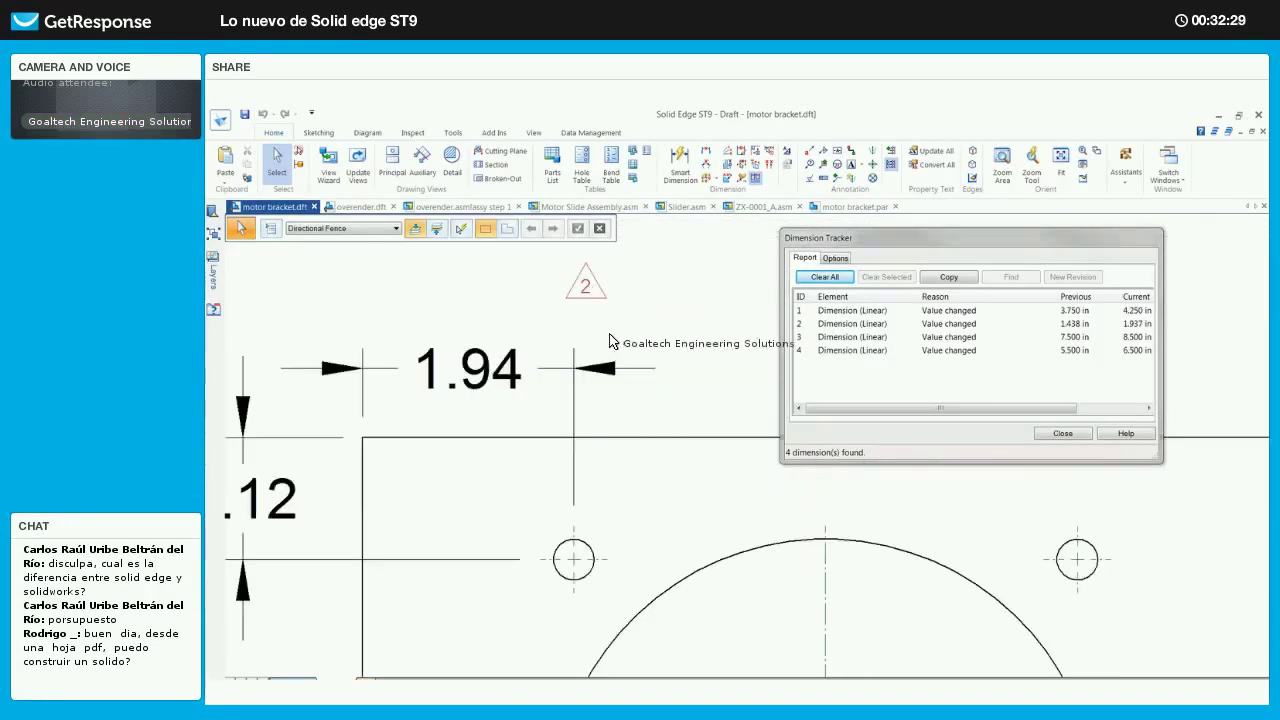
scroll(612, 370, down, 2)
scroll(614, 377, down, 2)
scroll(571, 437, up, 4)
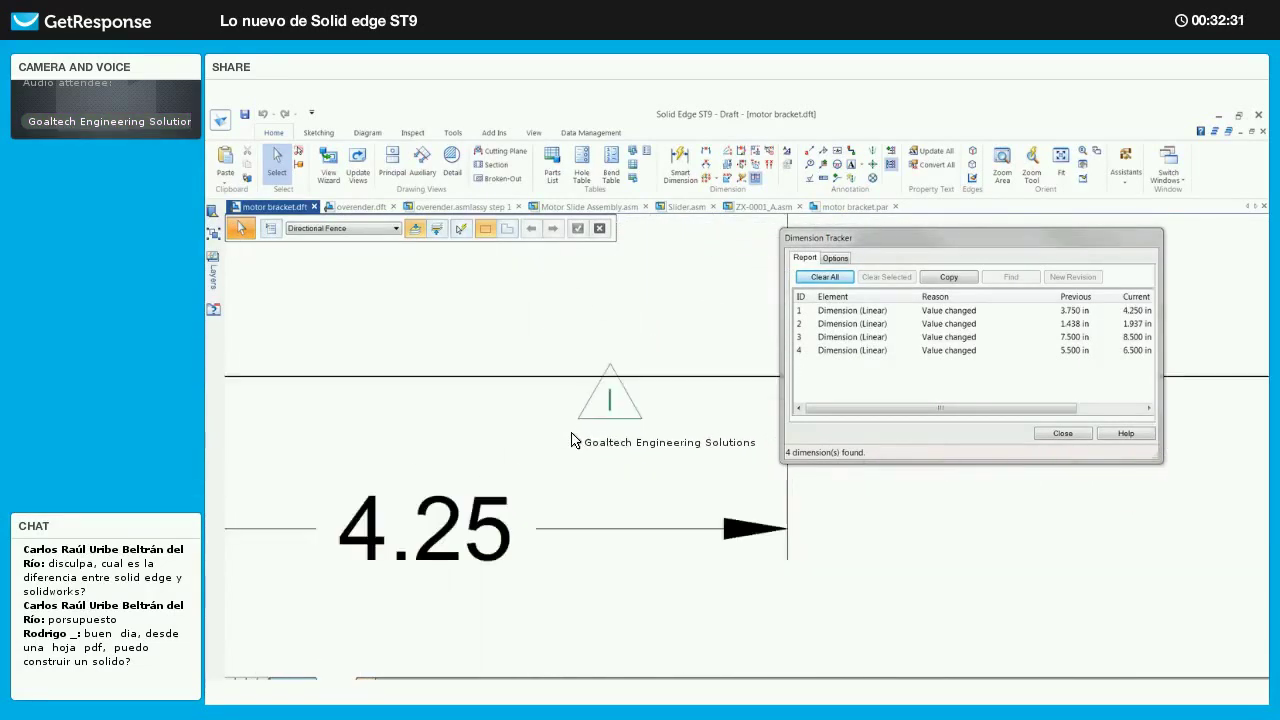
scroll(585, 400, down, 2)
scroll(600, 400, down, 5)
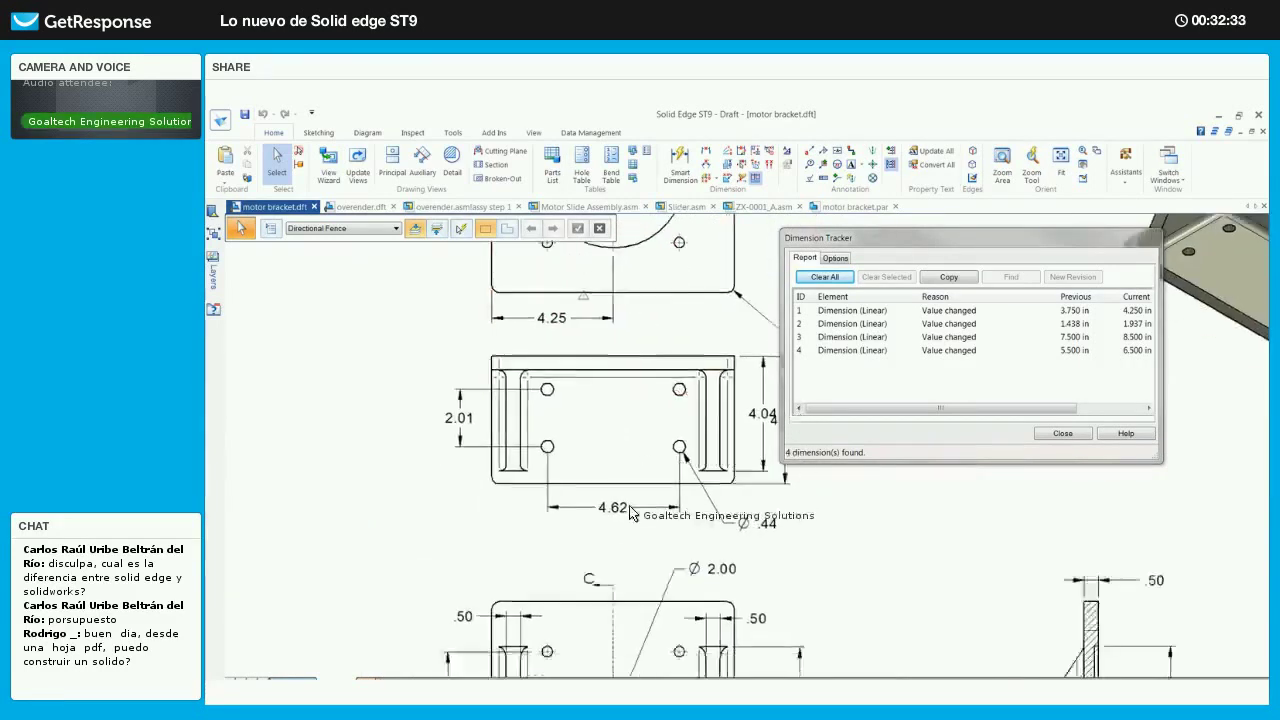
scroll(620, 546, up, 4)
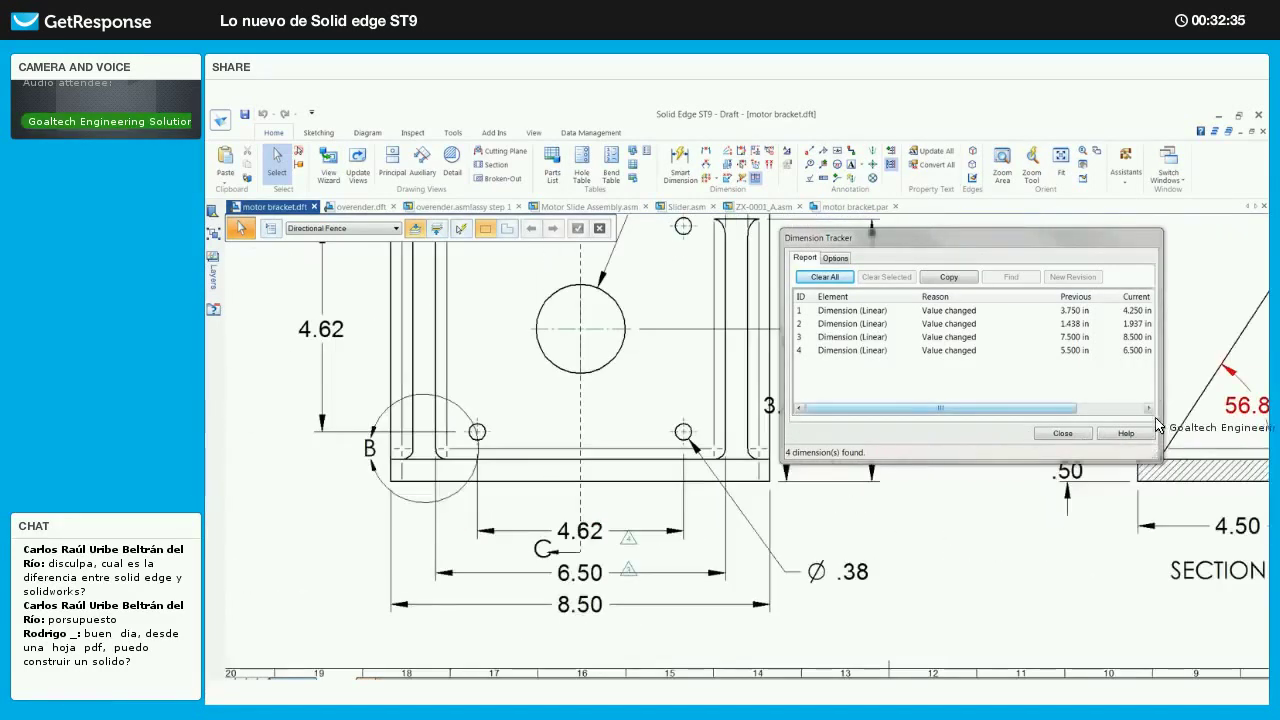
key(Right)
key(Right)
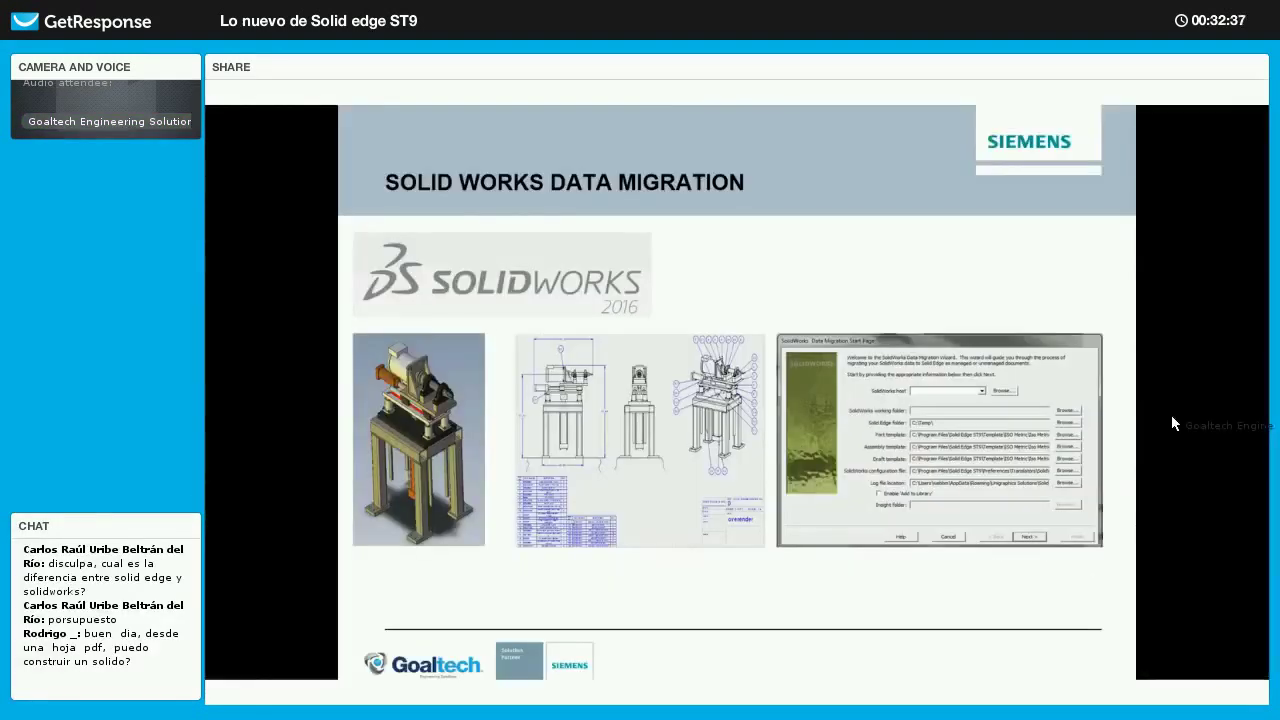